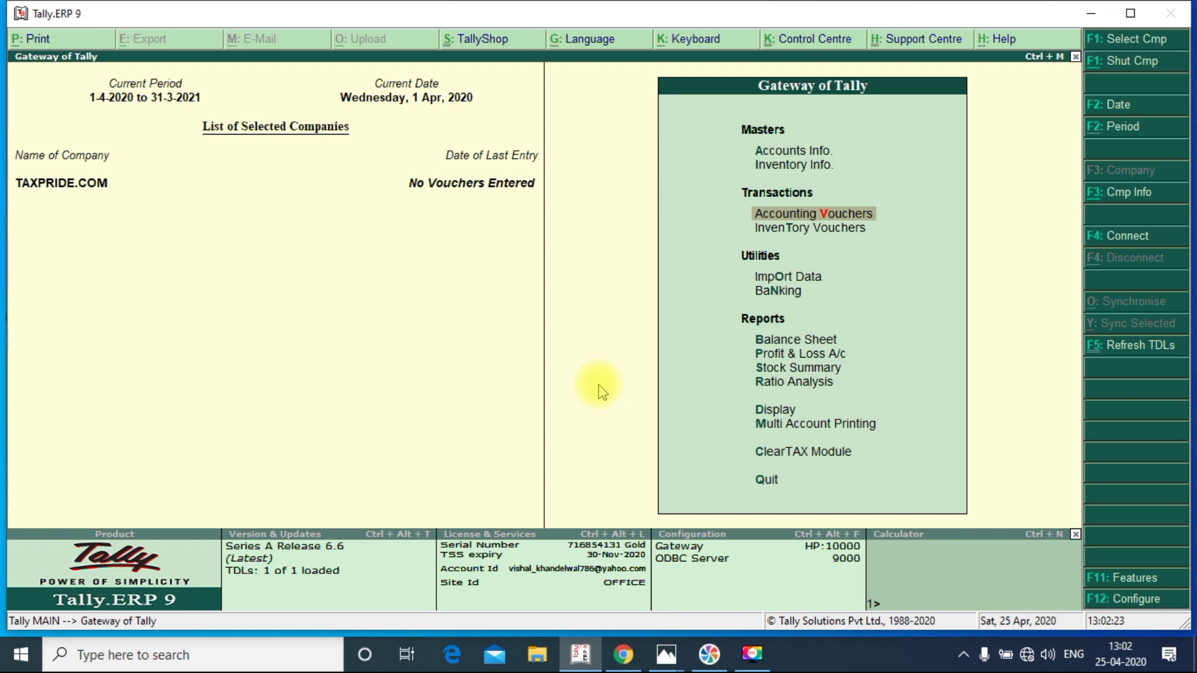
key("Down")
key("Up")
key("Down")
key("Up")
key("Down")
key("Up")
key("Down")
key("Up")
key("Down")
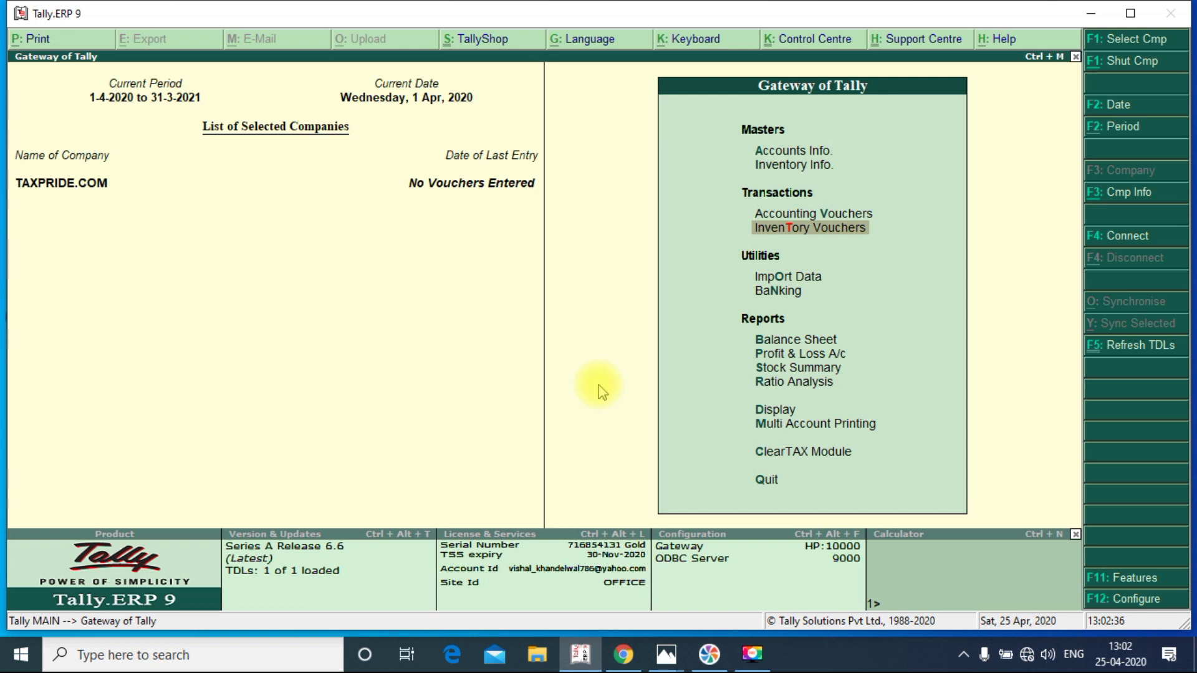
key("Down")
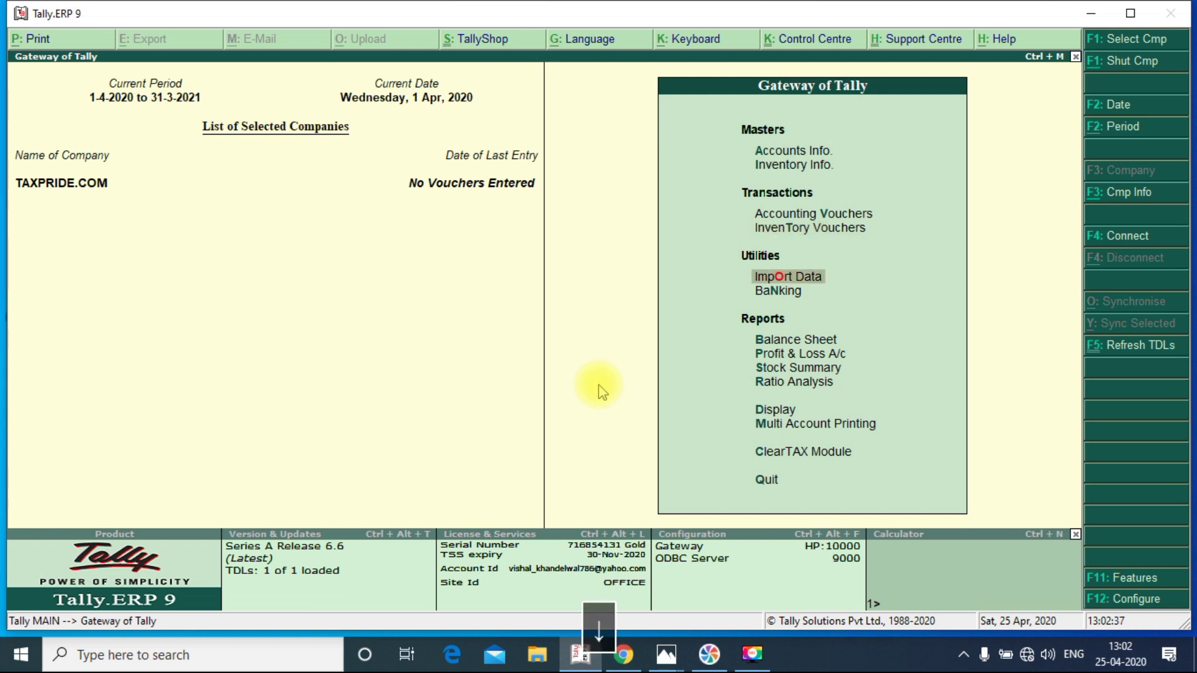
key("Down")
key("Down")
key("Up")
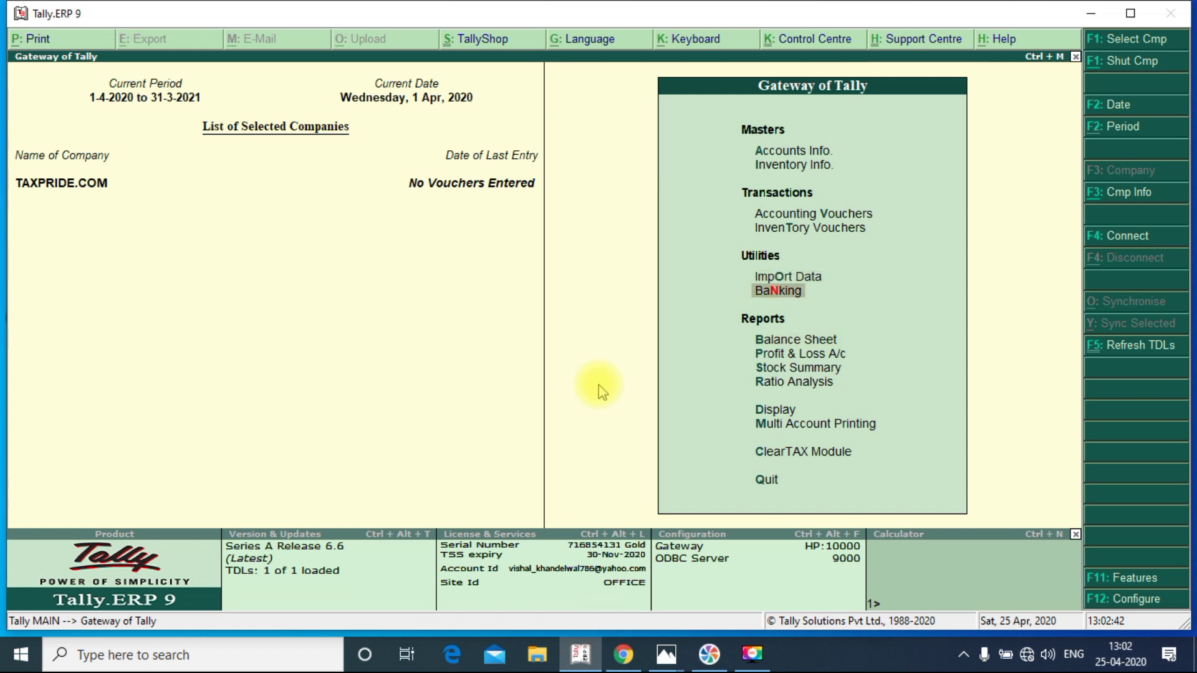
key("Up")
key("Up")
key("Up")
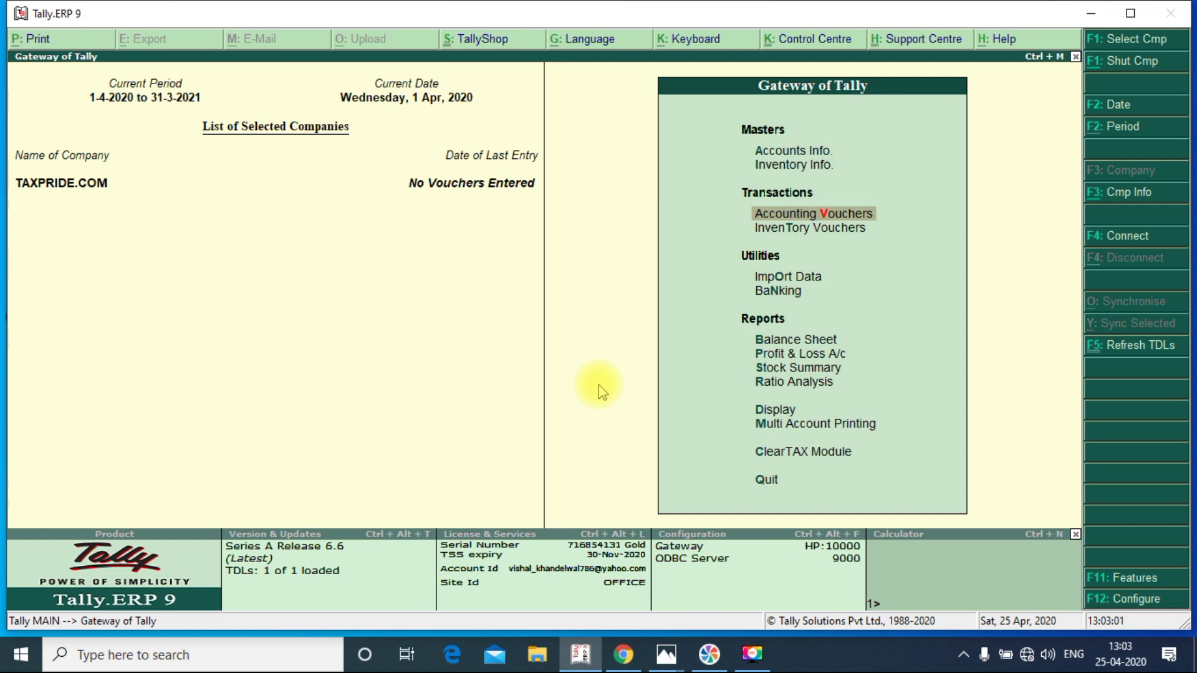
- Open Accounting Vouchers from the Gateway of Tally
key("Up")
key("Down")
key("Up")
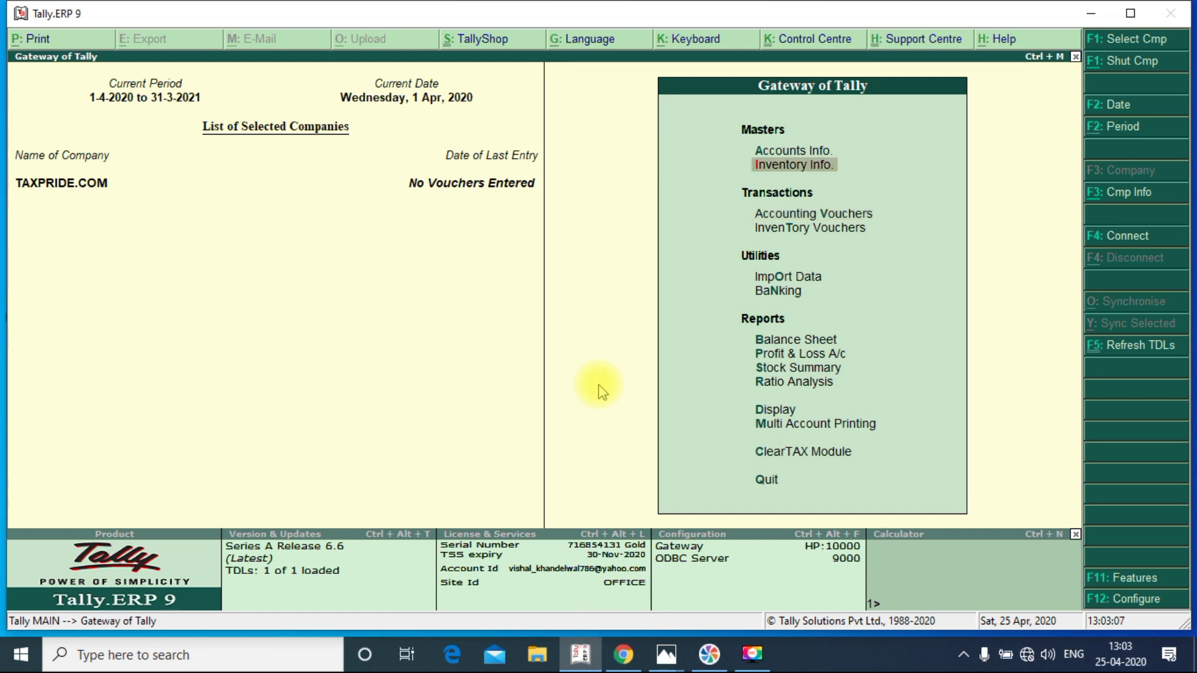
key("Down")
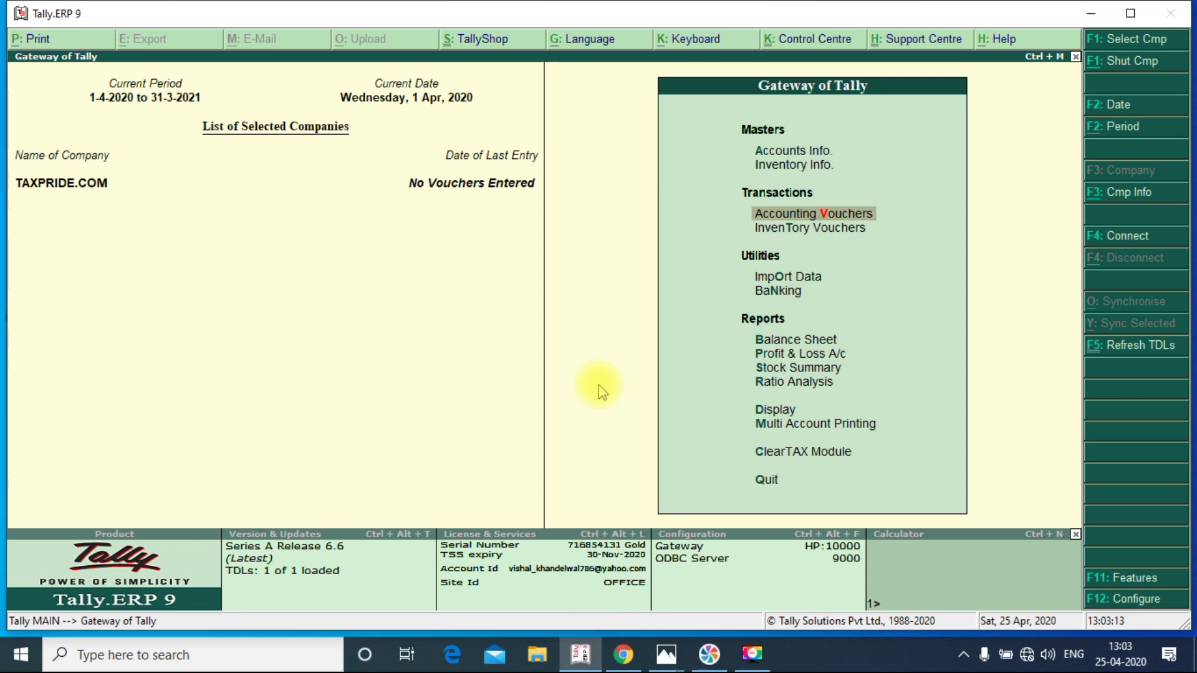
key("Return")
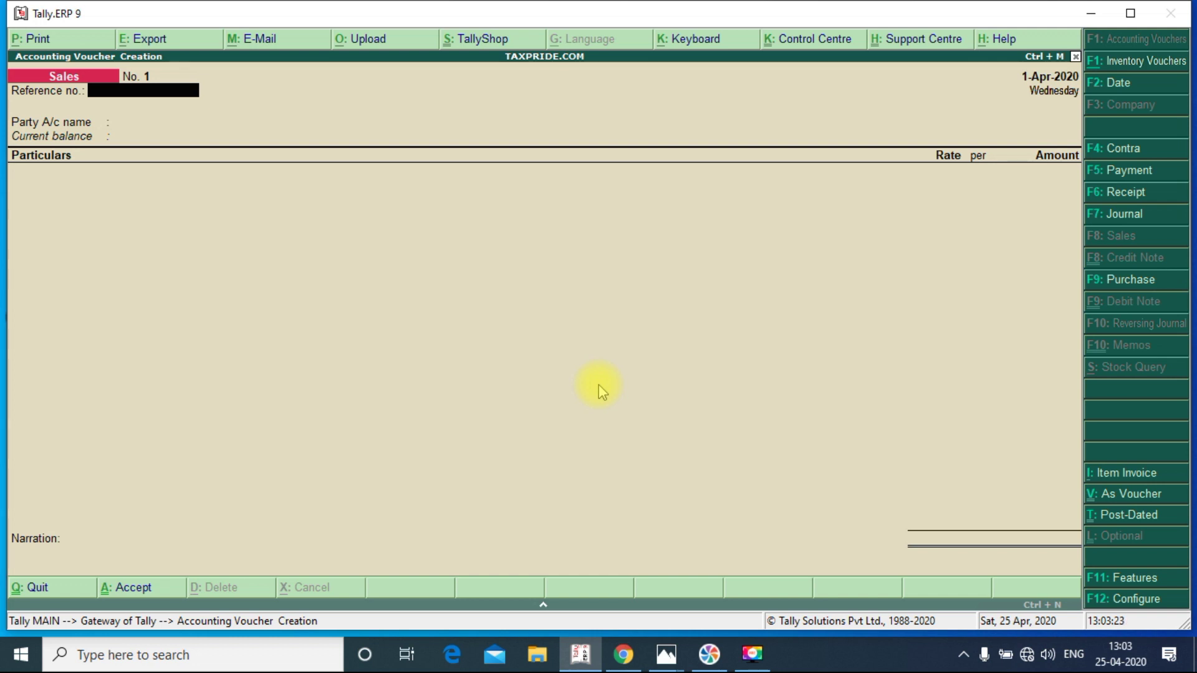
- Change the new voucher's type to Payment and return it to Sales
key("F5")
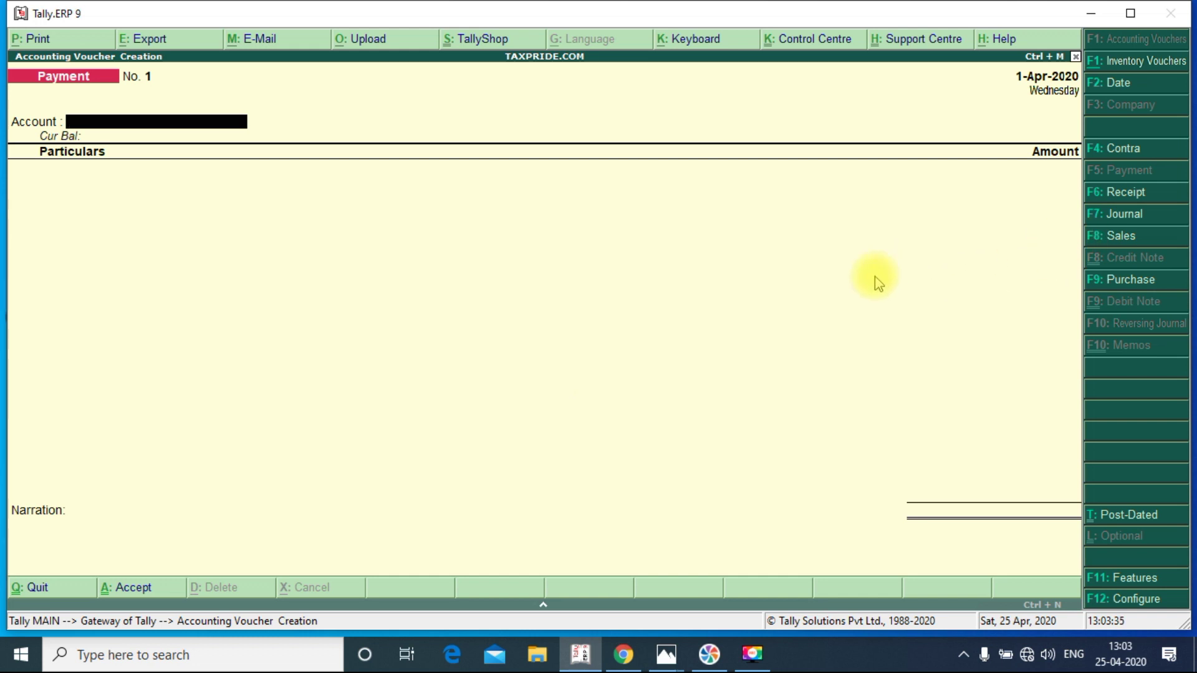
key("F8")
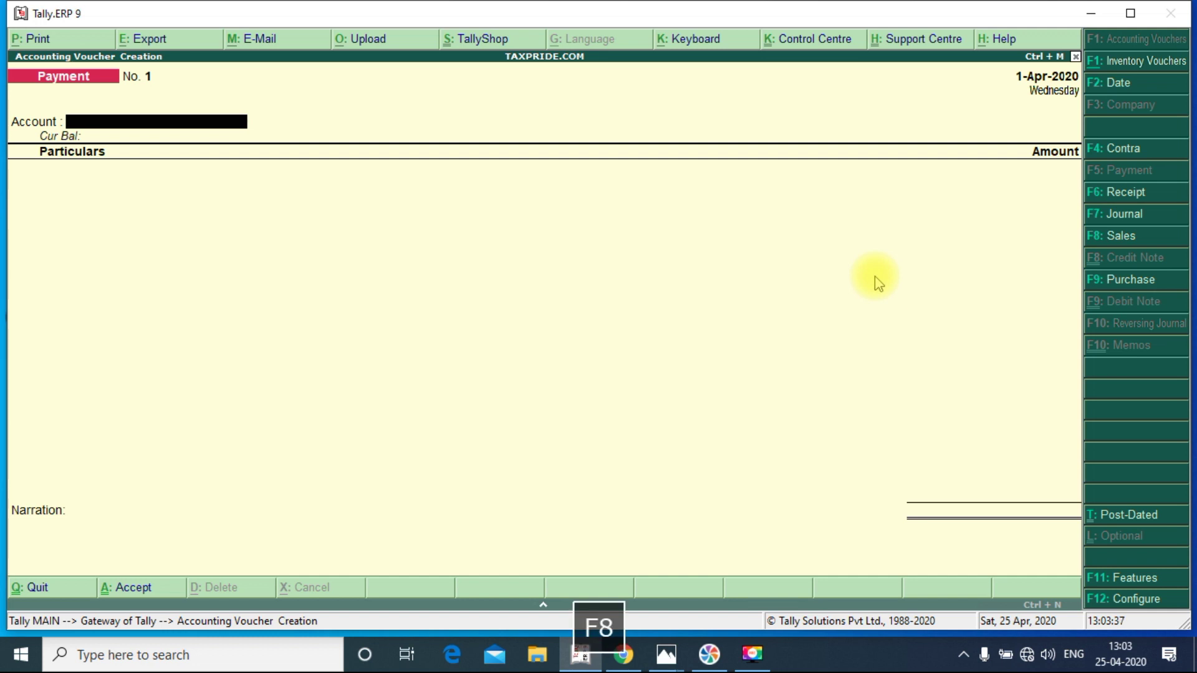
key("Return")
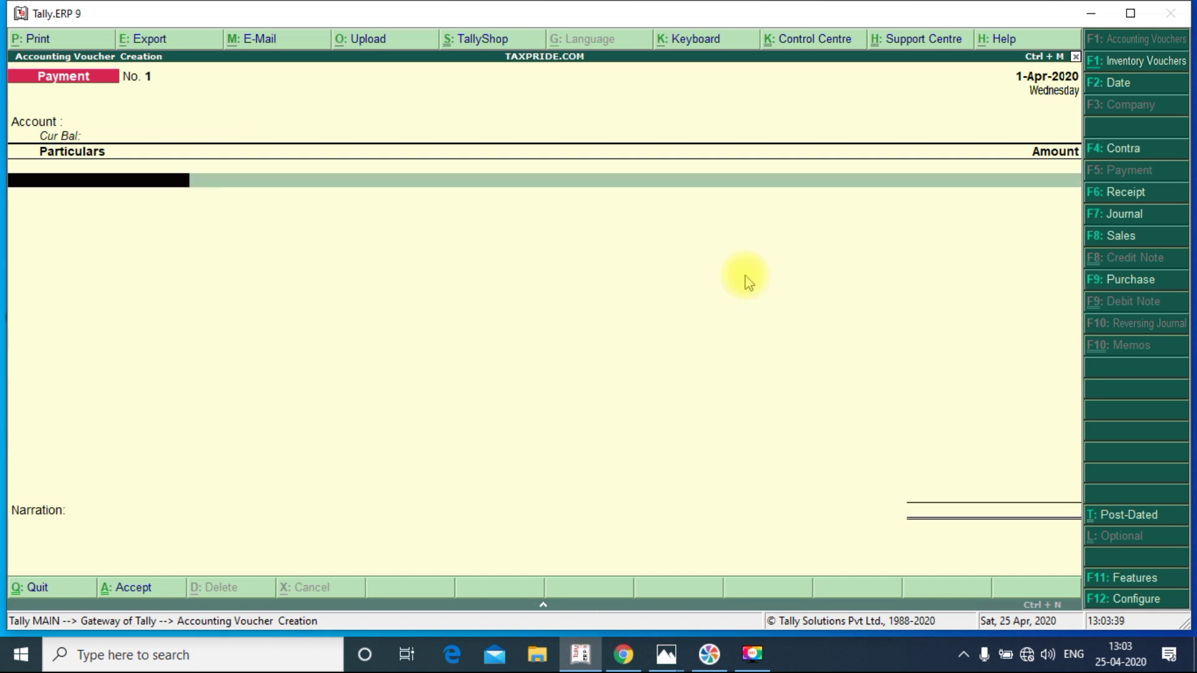
key("F8")
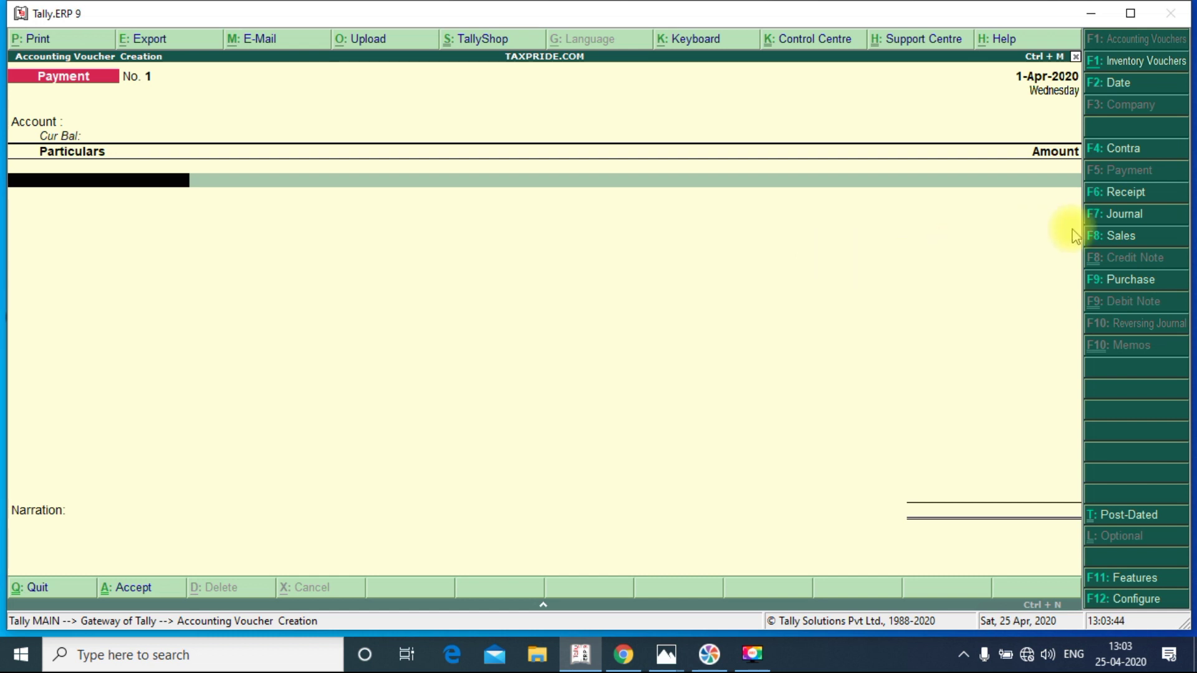
left_click(1114, 237)
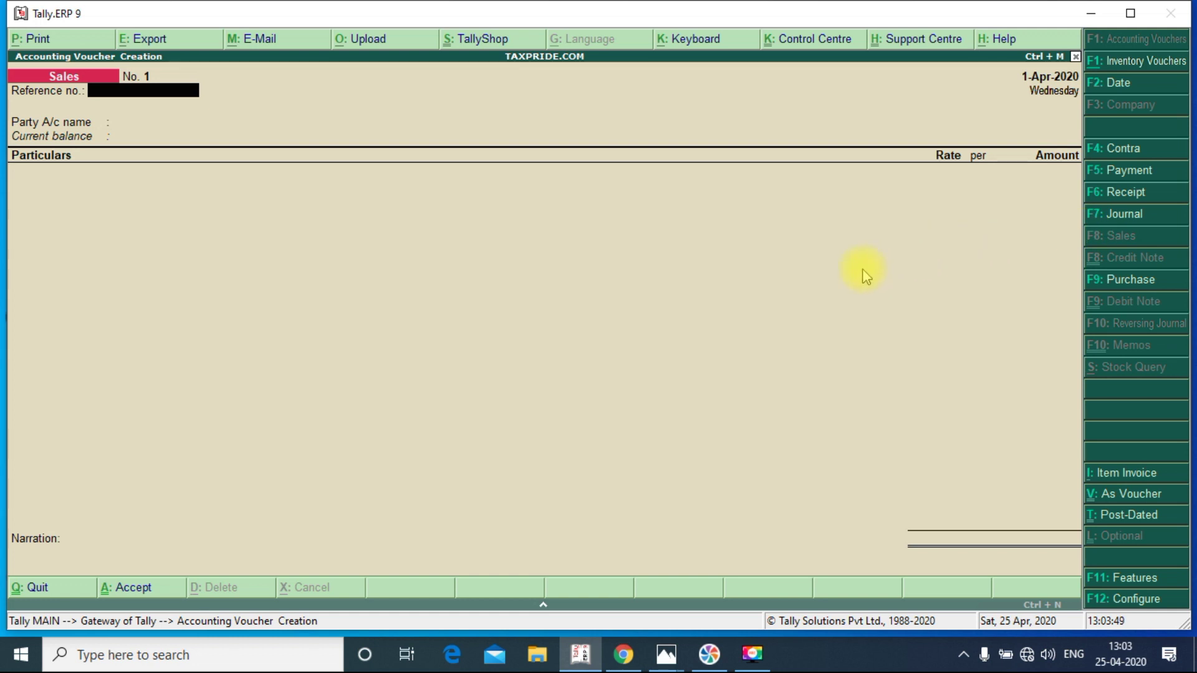
- Switch to a Purchase voucher with Cash as the party account, and return to the Sales voucher
key("F8")
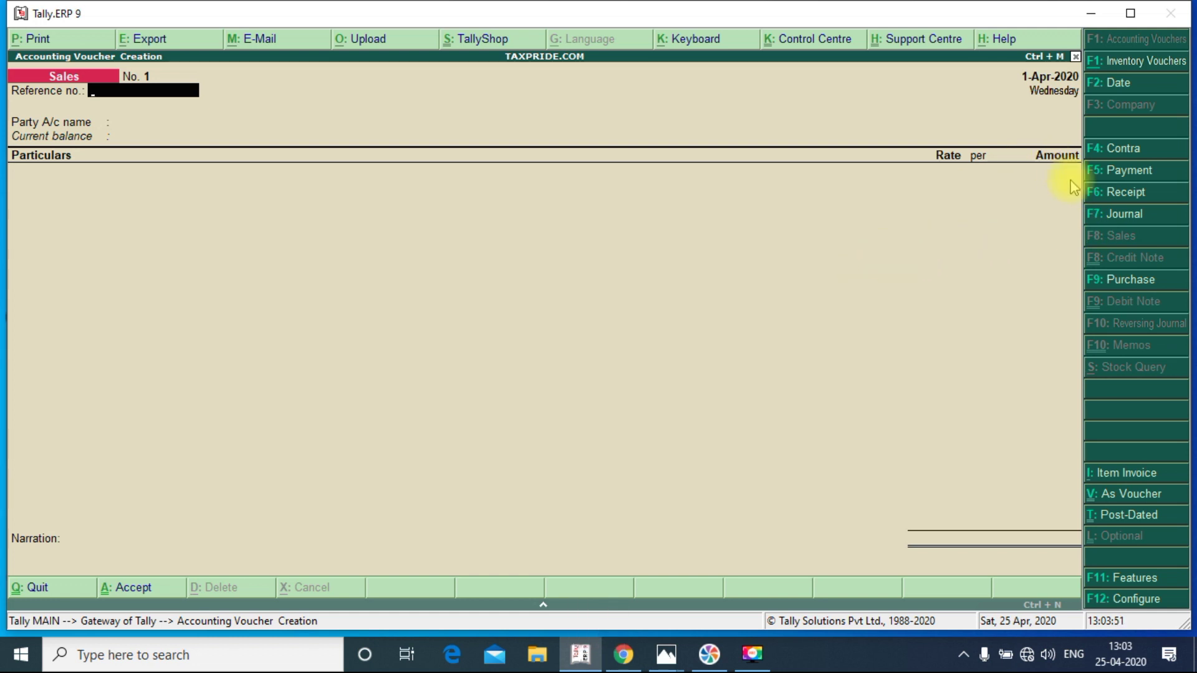
left_click(1108, 280)
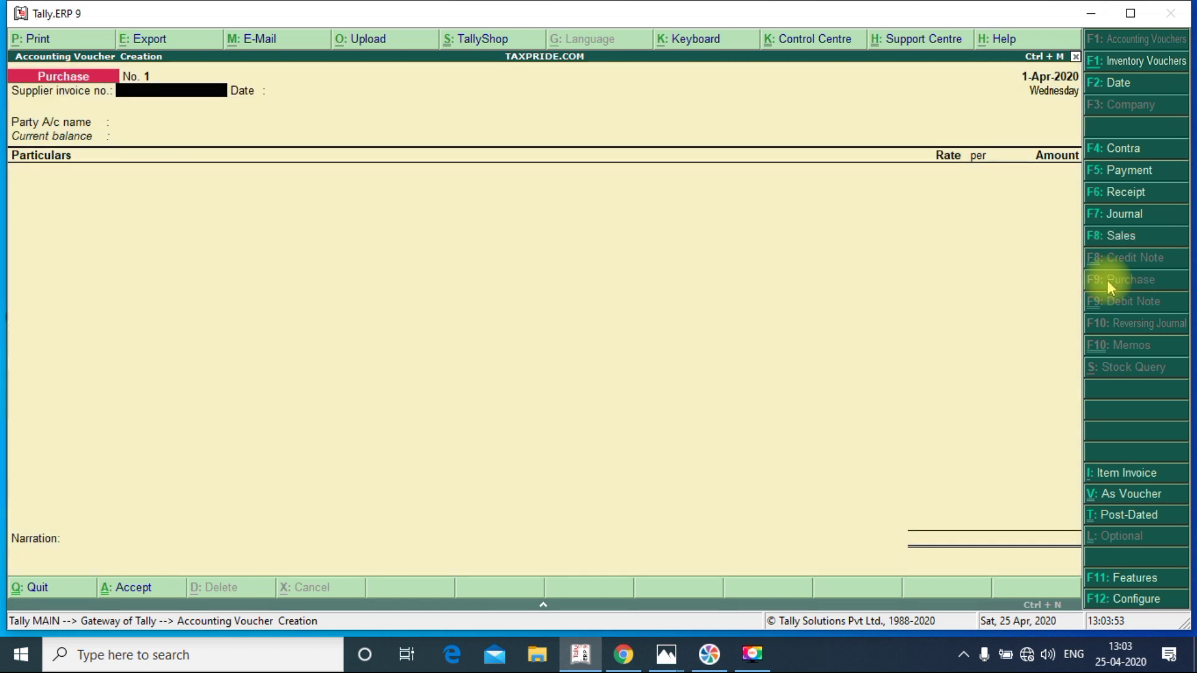
key("XF86AudioRaiseVolume")
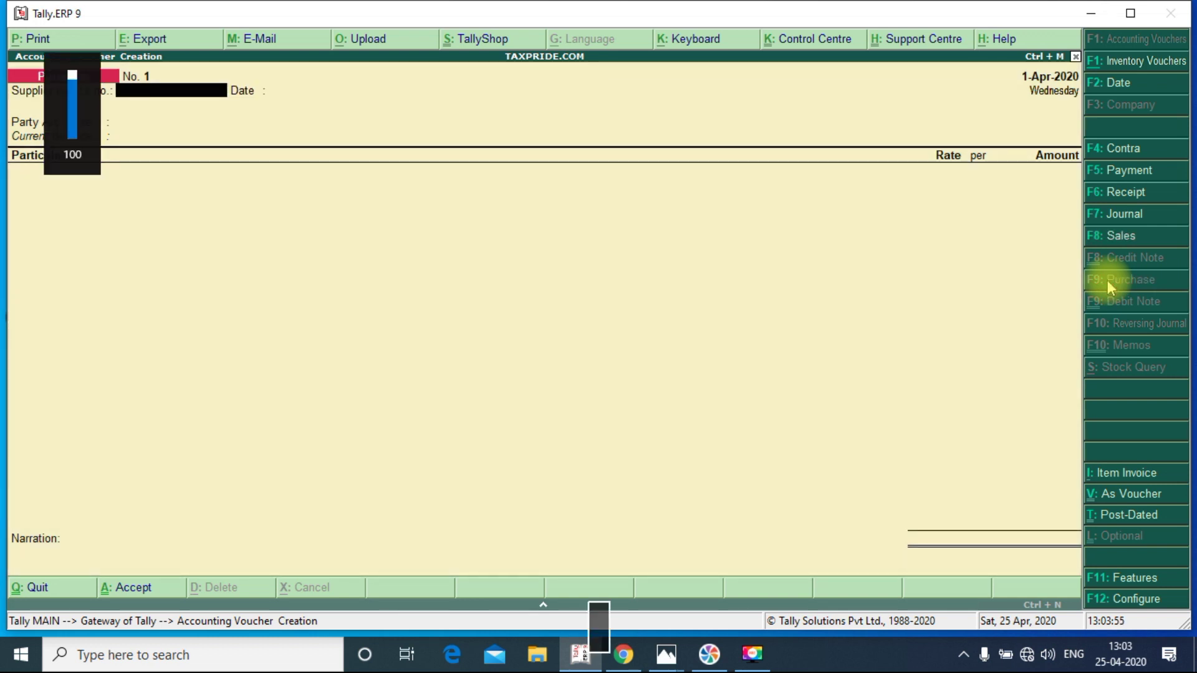
left_click(1050, 303)
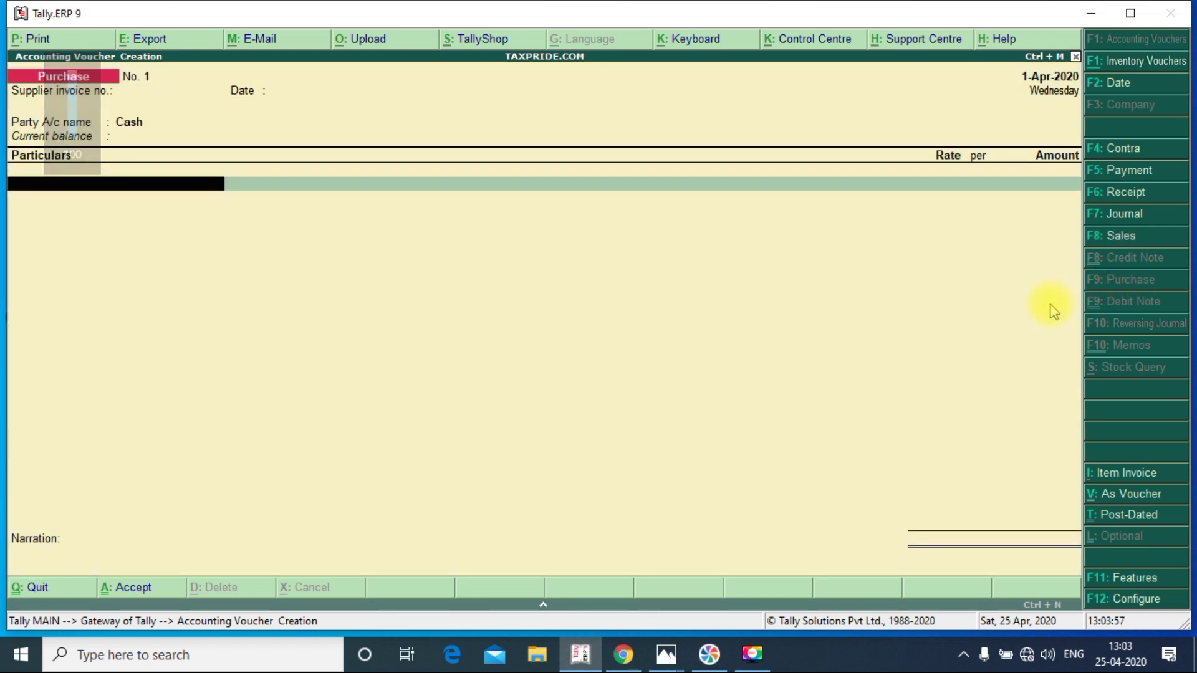
key("F8")
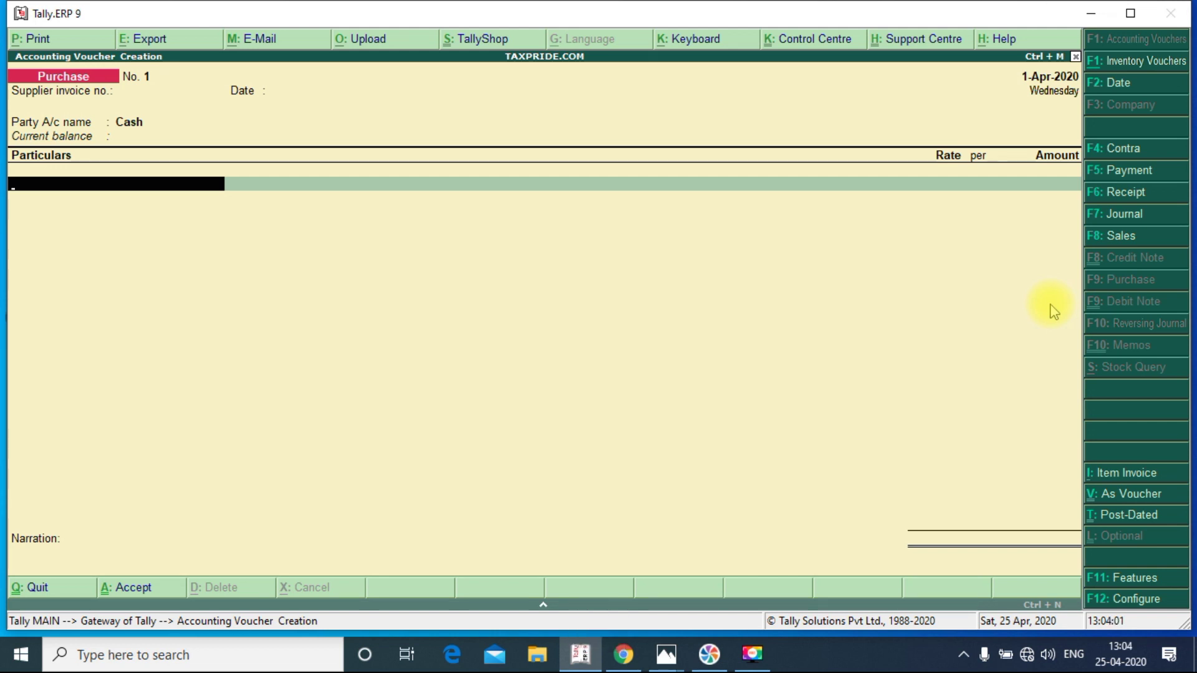
key("XF86AudioRaiseVolume")
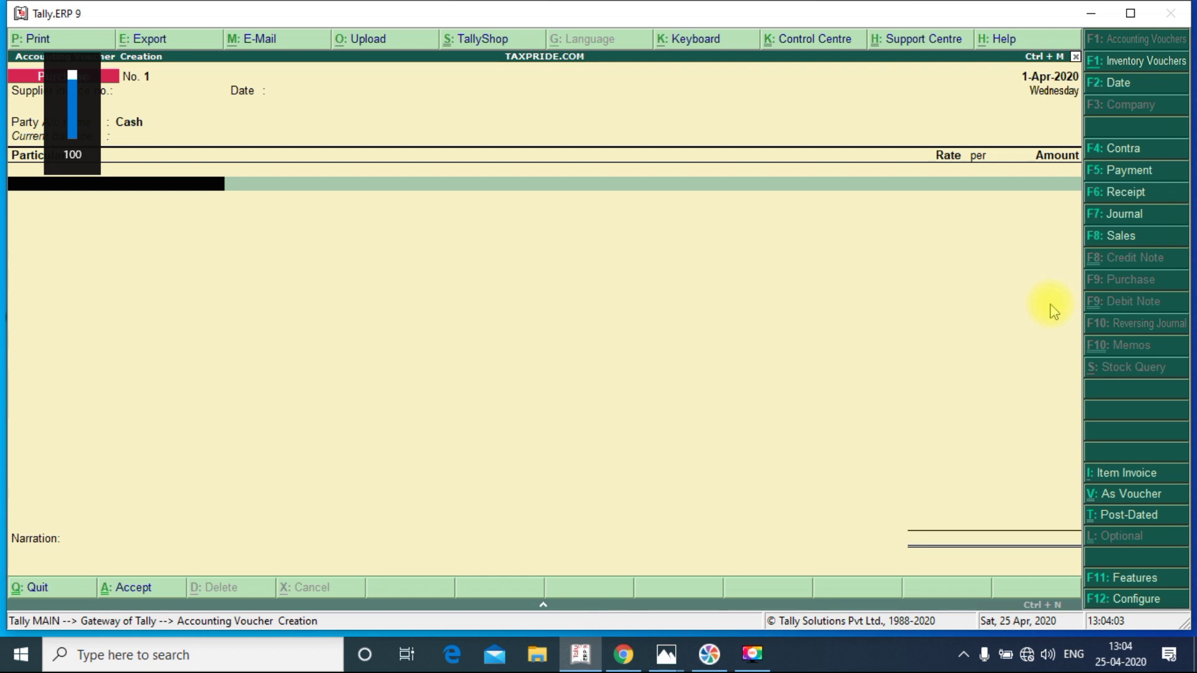
left_click(1127, 239)
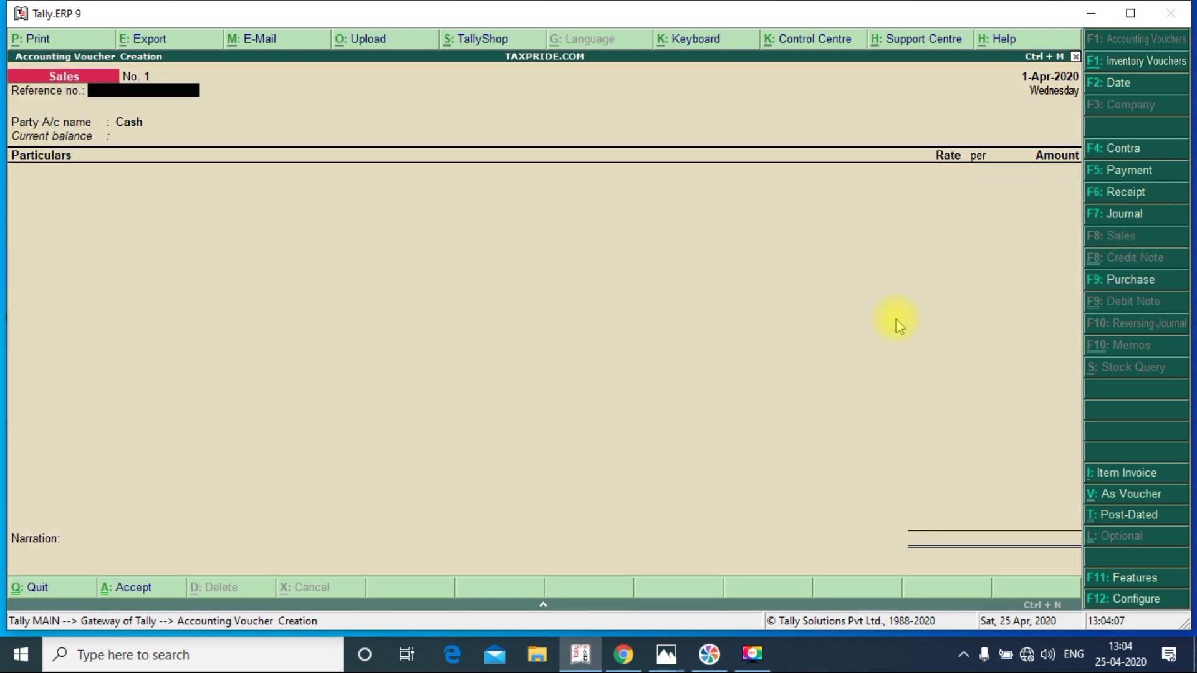
- Switch to the Payment voucher and go back to the Sales voucher
key("F5")
key("F8")
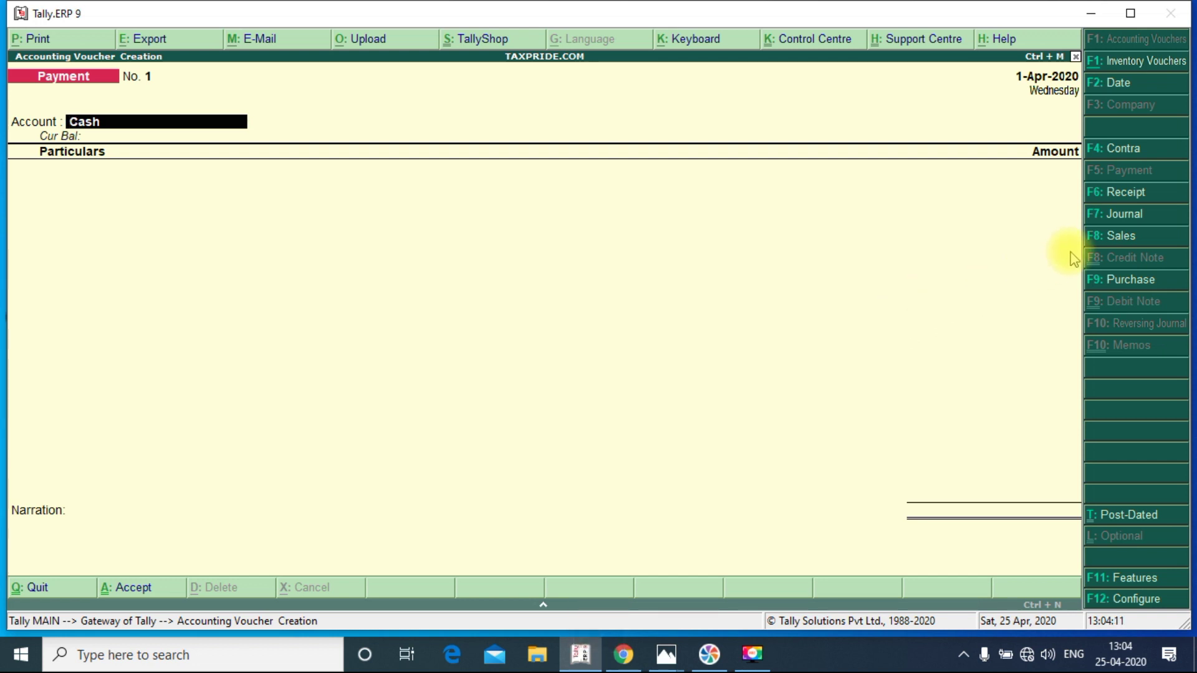
key("F8")
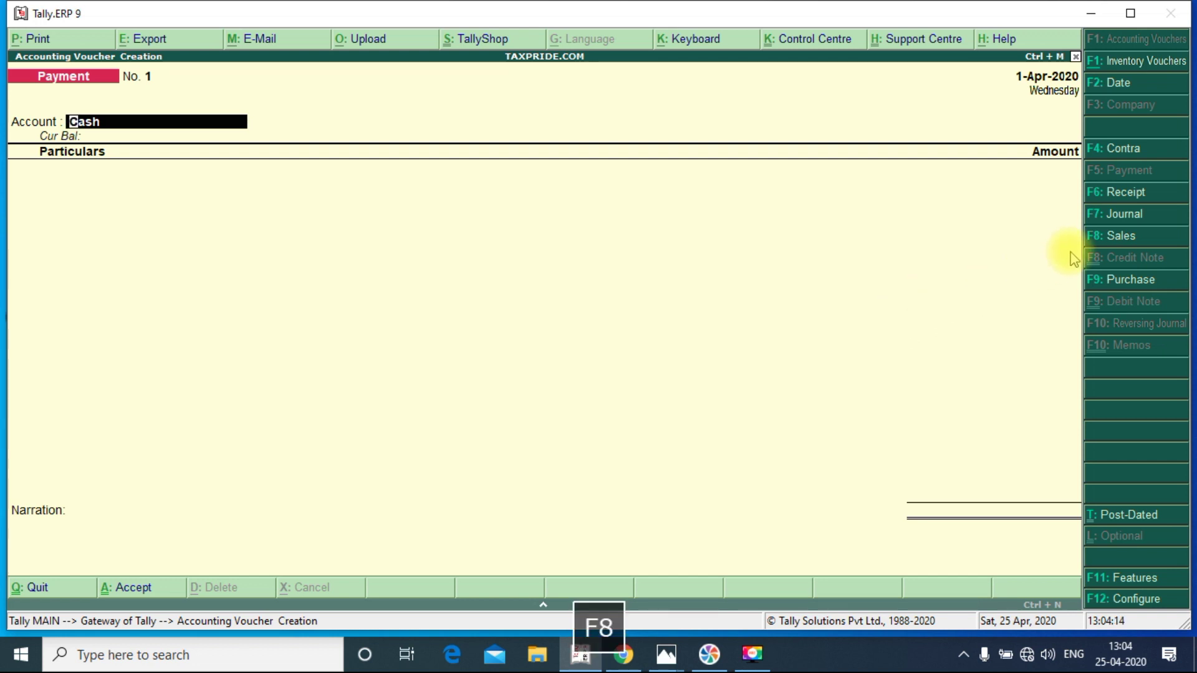
left_click(1114, 239)
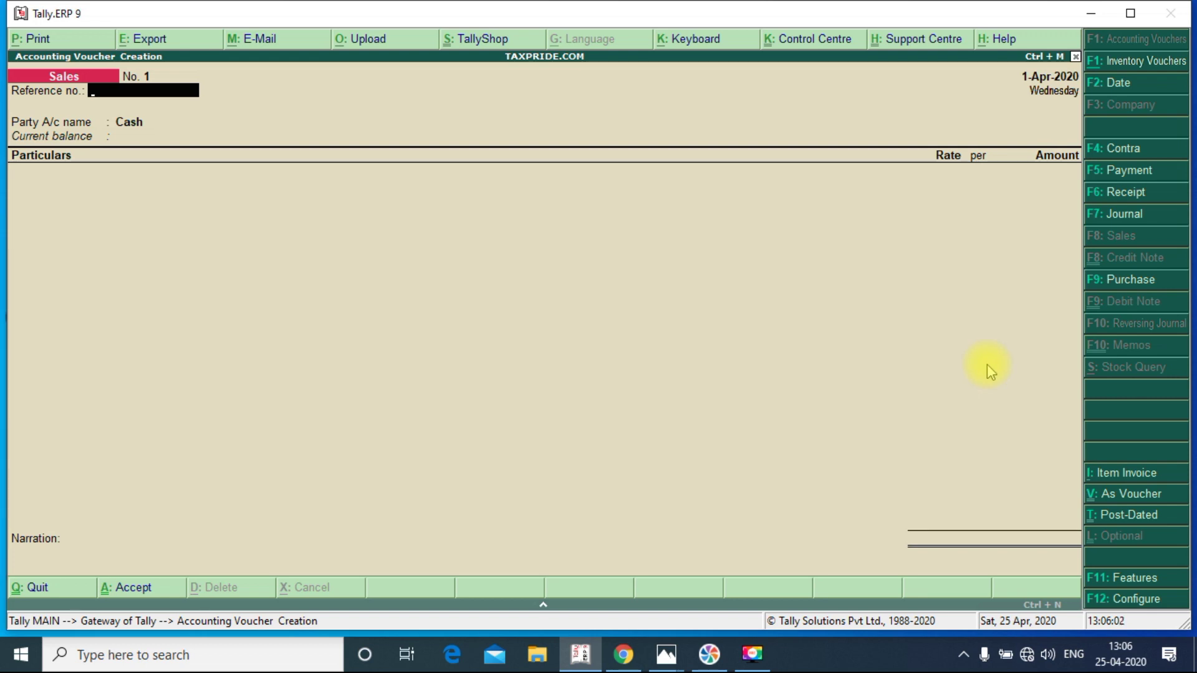
- Switch to Photos and examine the diagram of sales voucher invoice types and formats
key("alt+Tab")
key("alt+Tab")
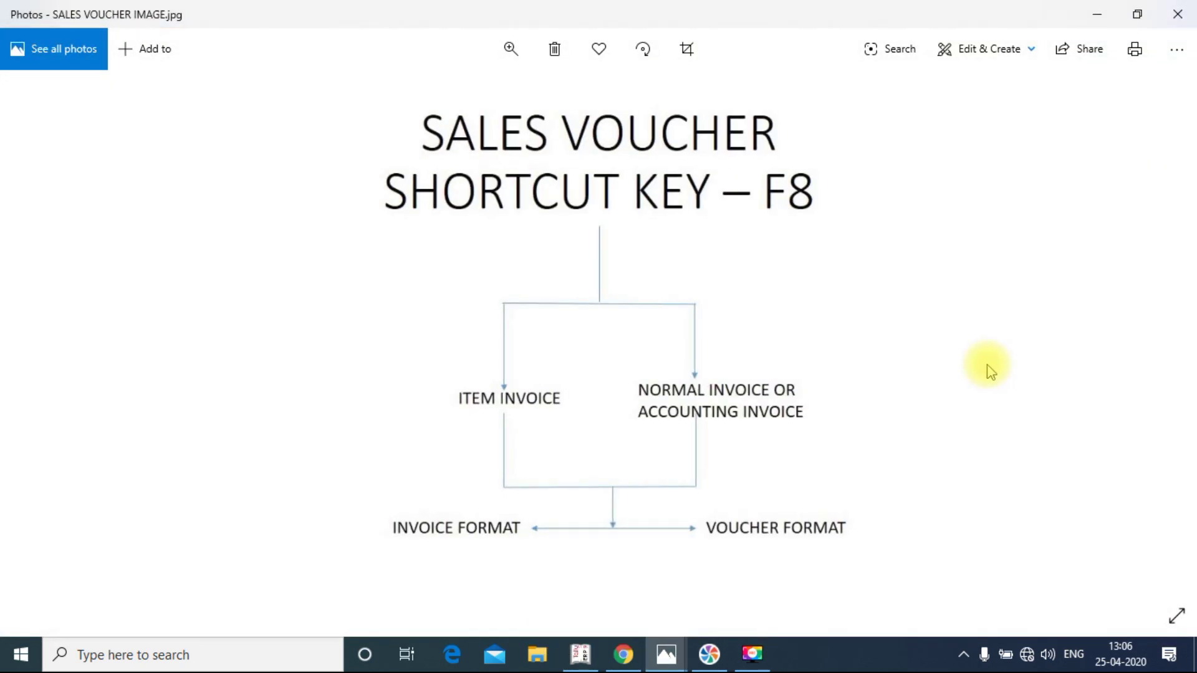
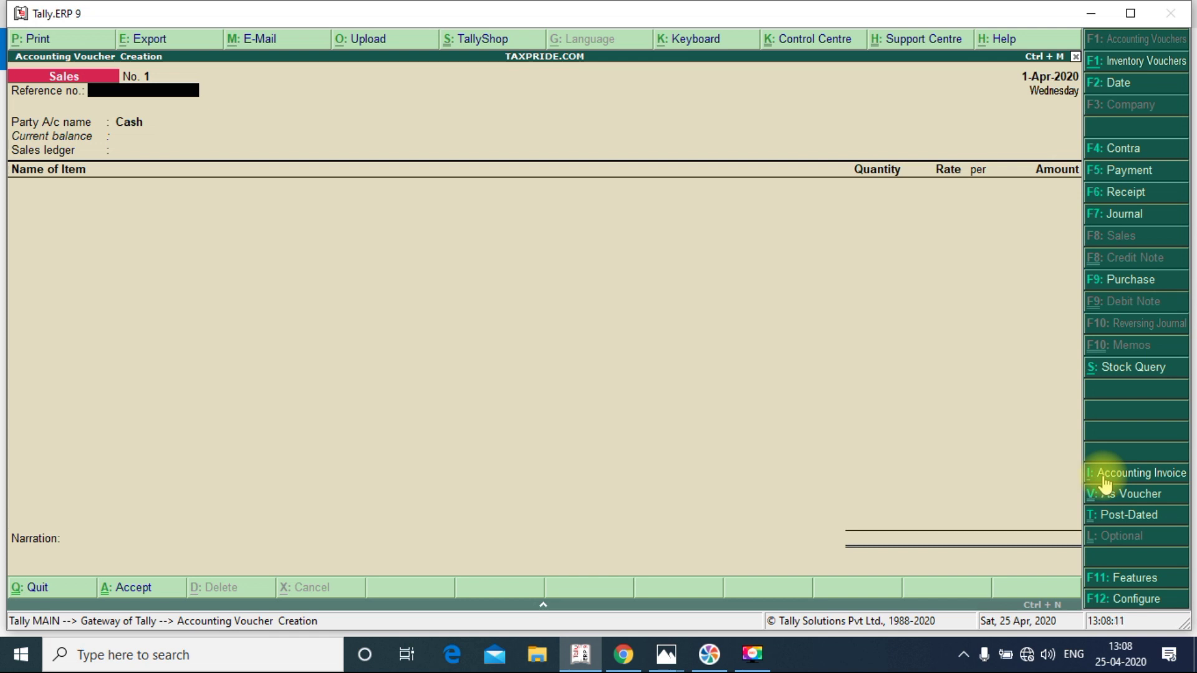
- Toggle the Sales voucher in Tally.ERP 9 to accounting invoice mode and back to item invoice mode
key("alt+i")
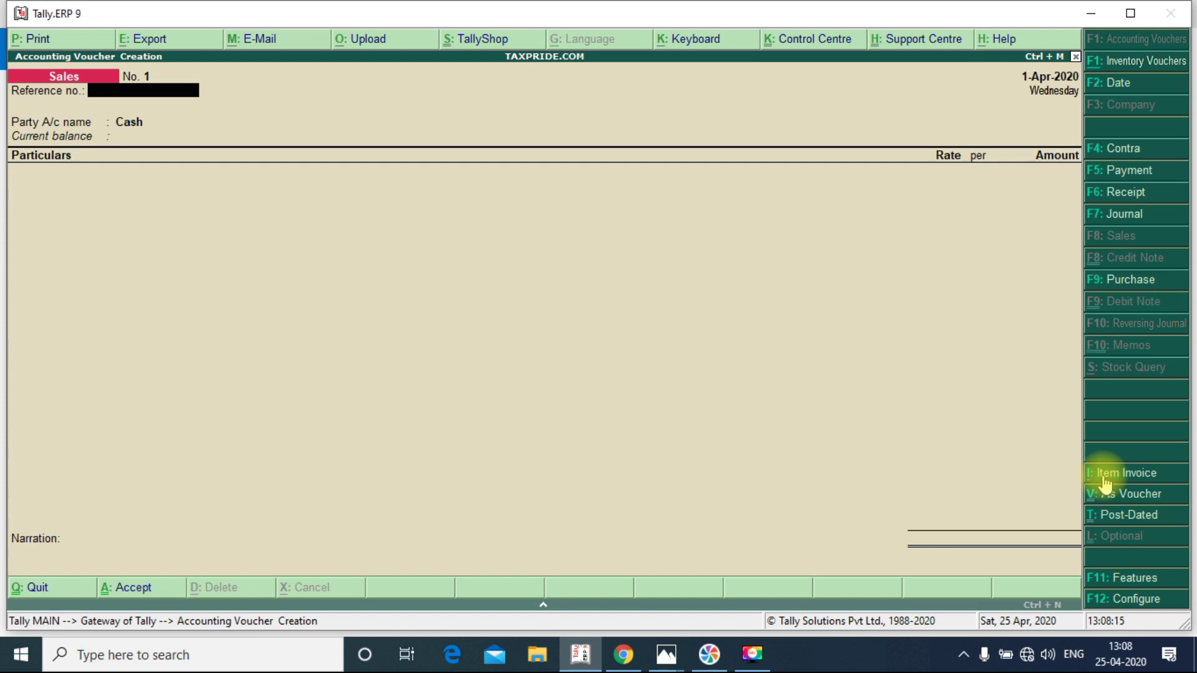
key("alt+i")
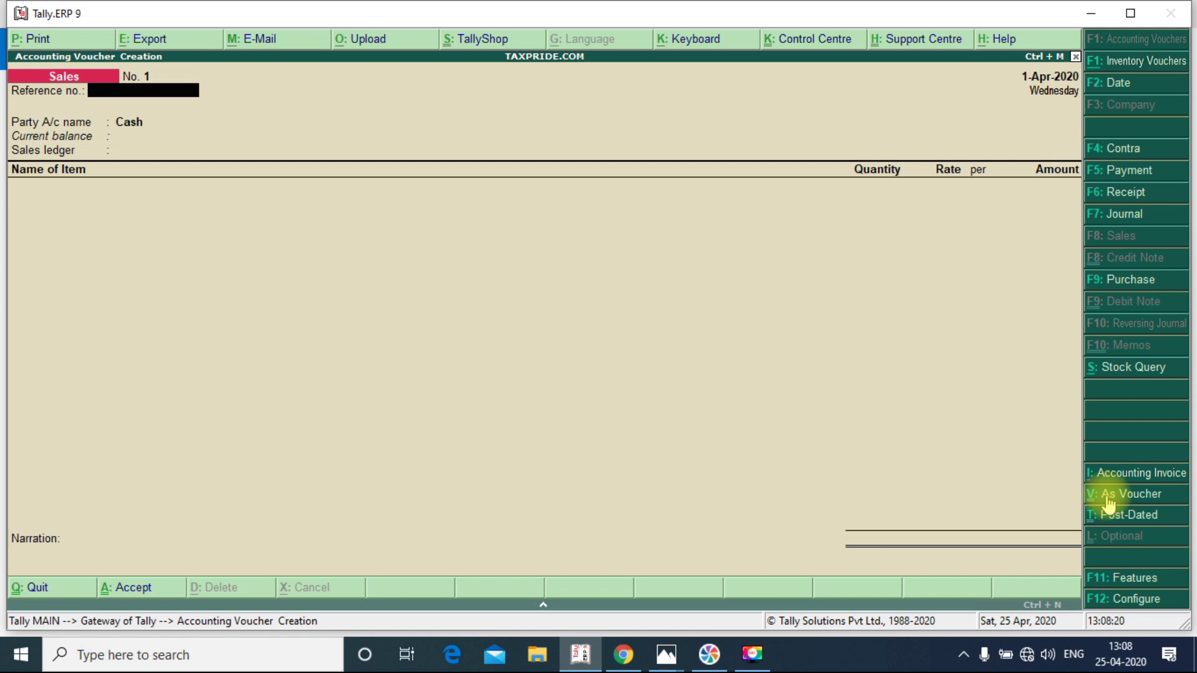
- Toggle the Sales voucher between voucher format and invoice format, ending in invoice format
left_click(1108, 497)
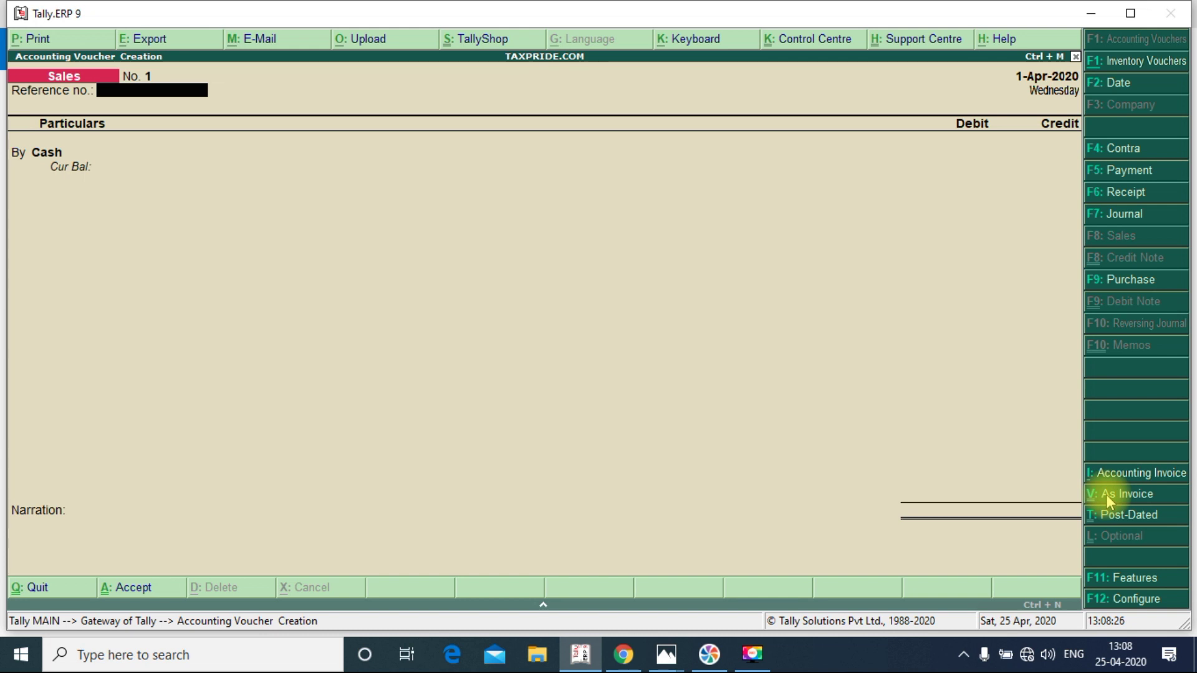
key("ctrl+alt+v")
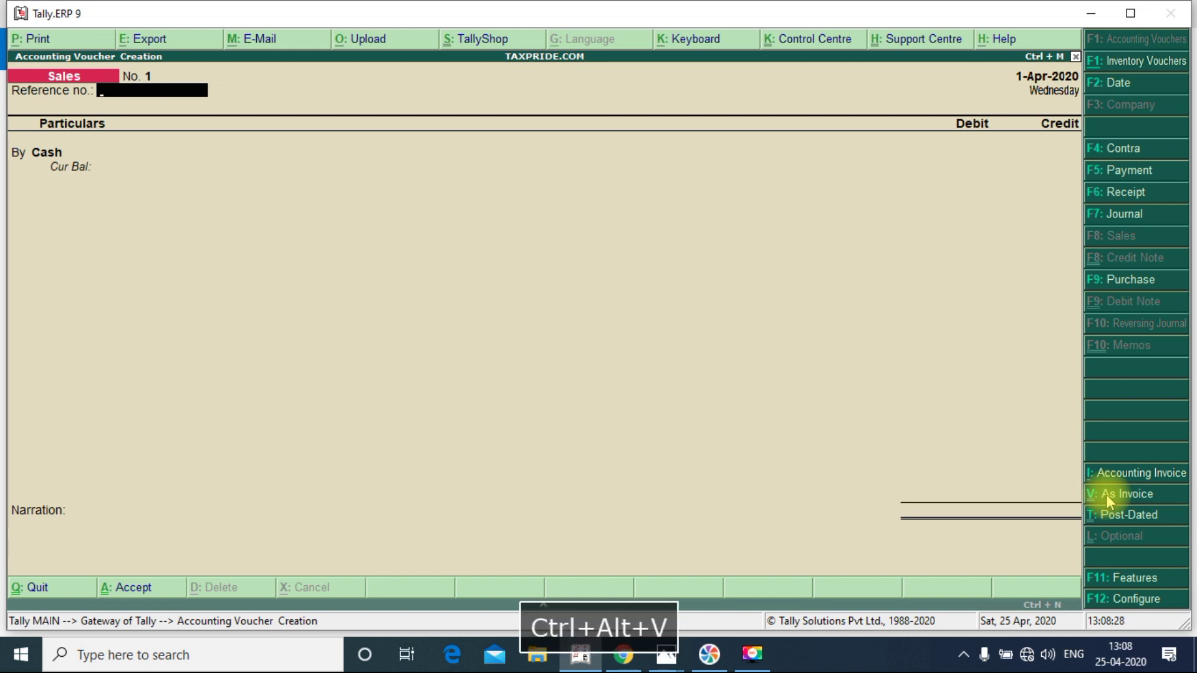
key("ctrl+v")
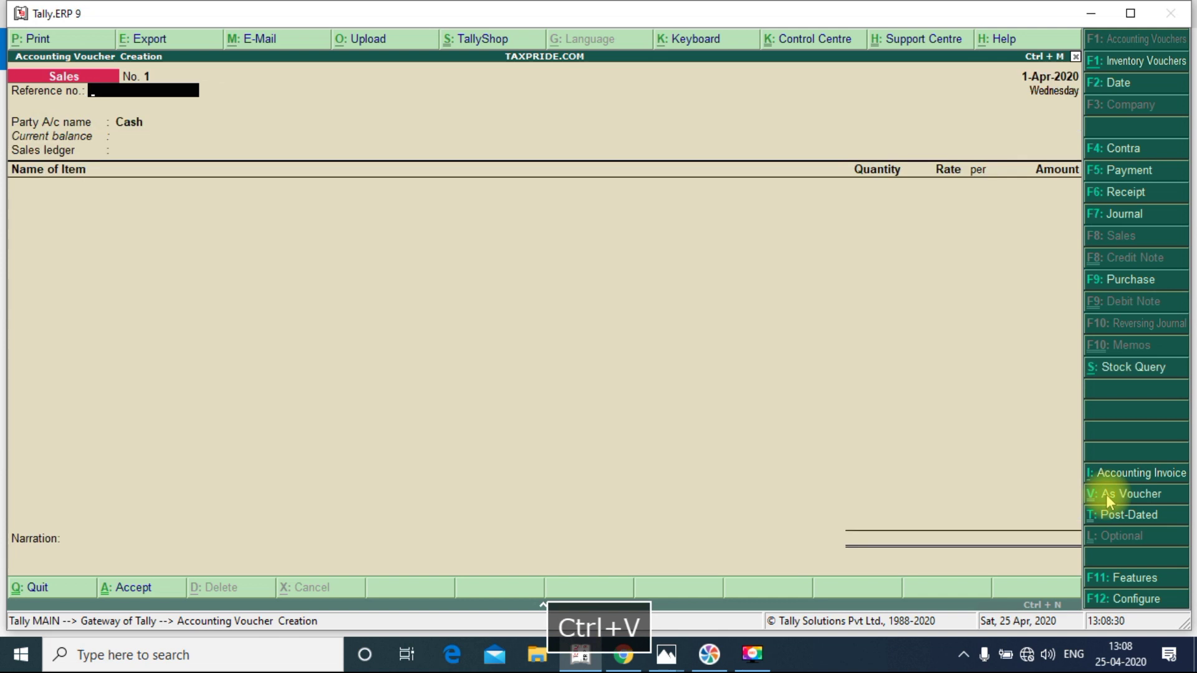
left_click(1106, 495)
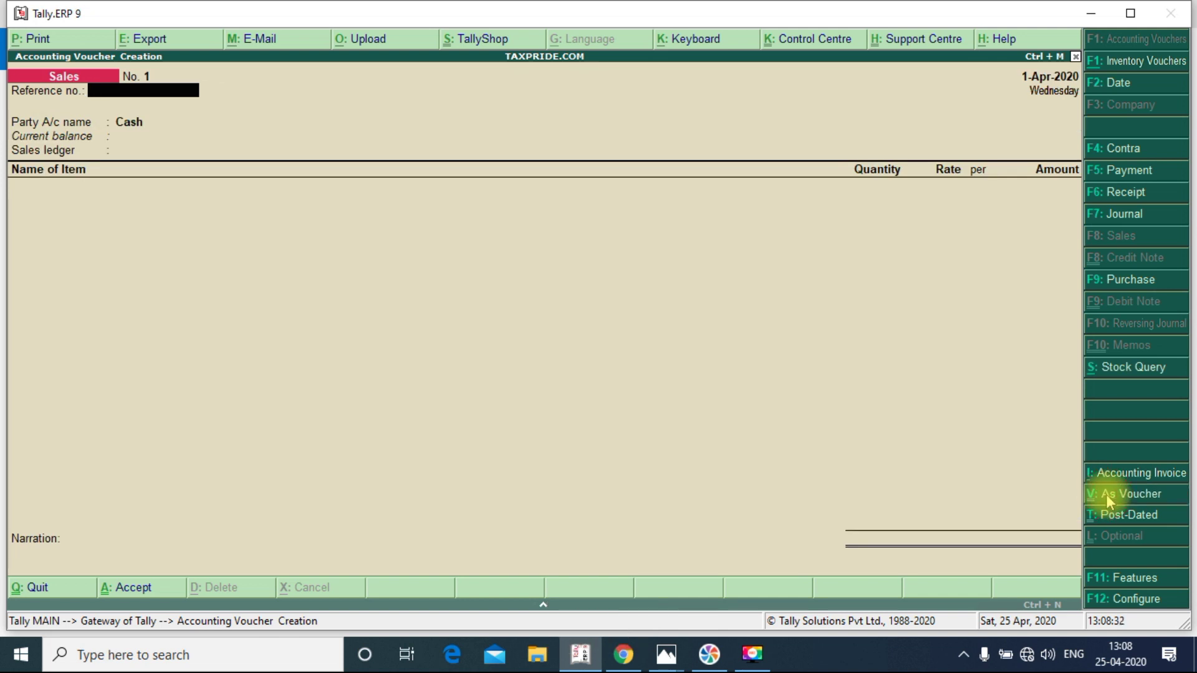
left_click(1106, 495)
key("ctrl+v")
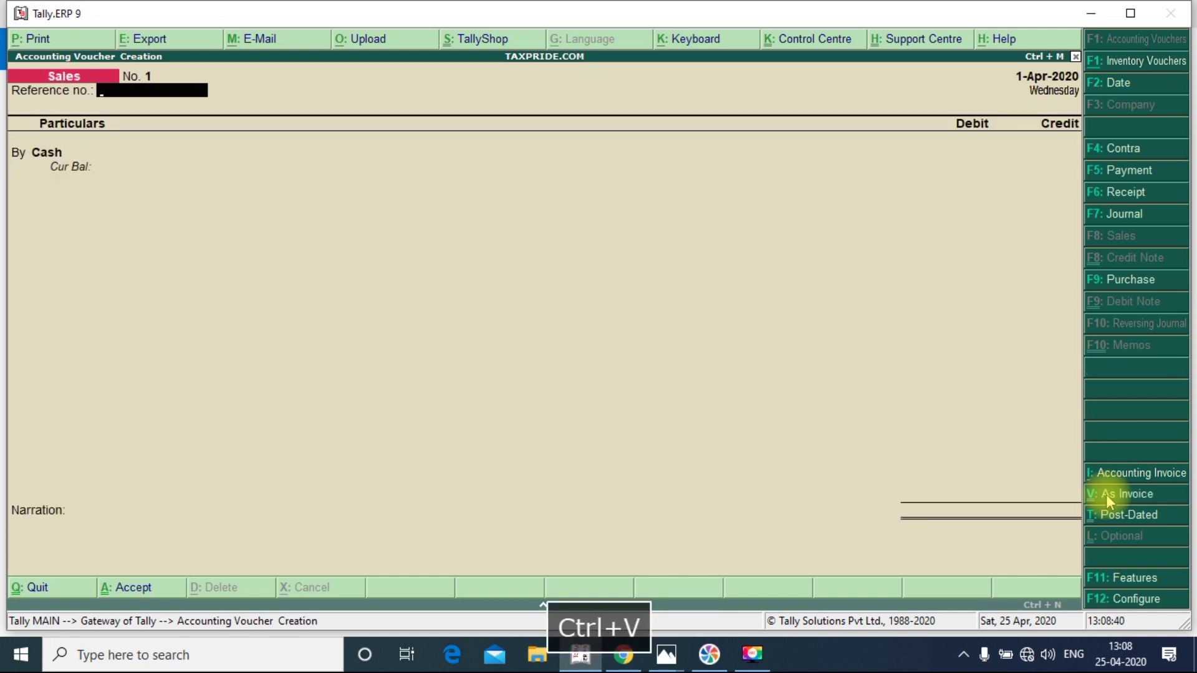
key("ctrl+v")
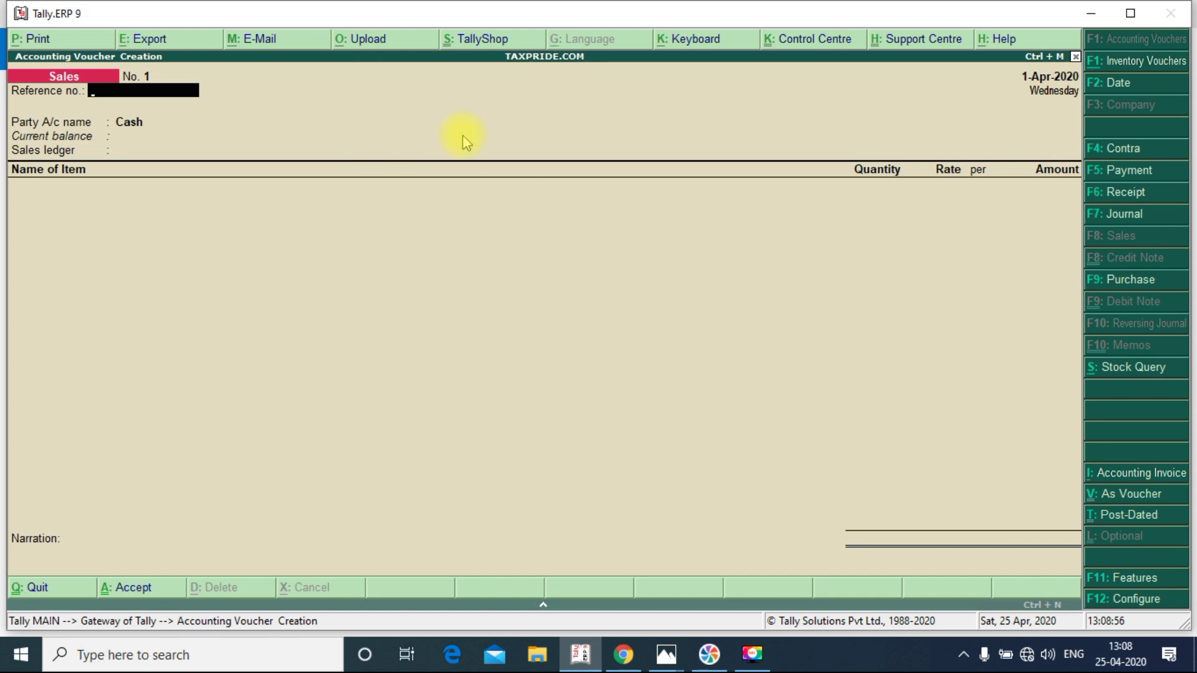
- Switch the Sales voucher to accounting invoice mode and set the voucher date to 25-4-2020
left_click(1151, 475)
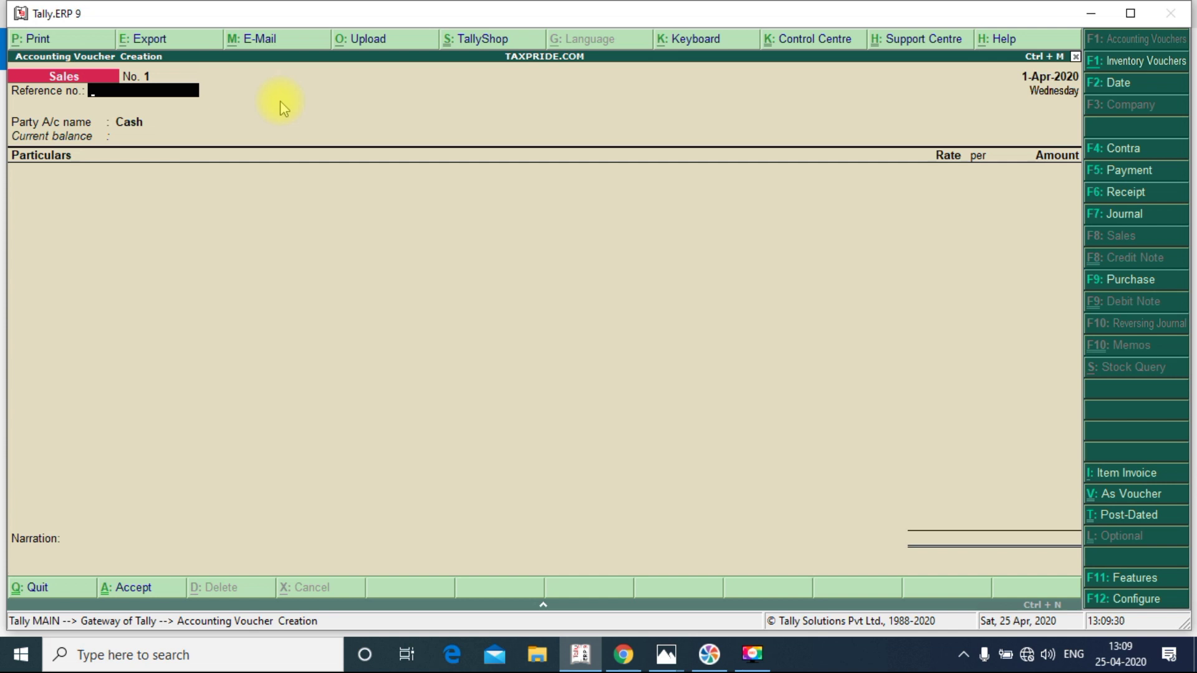
key("F2")
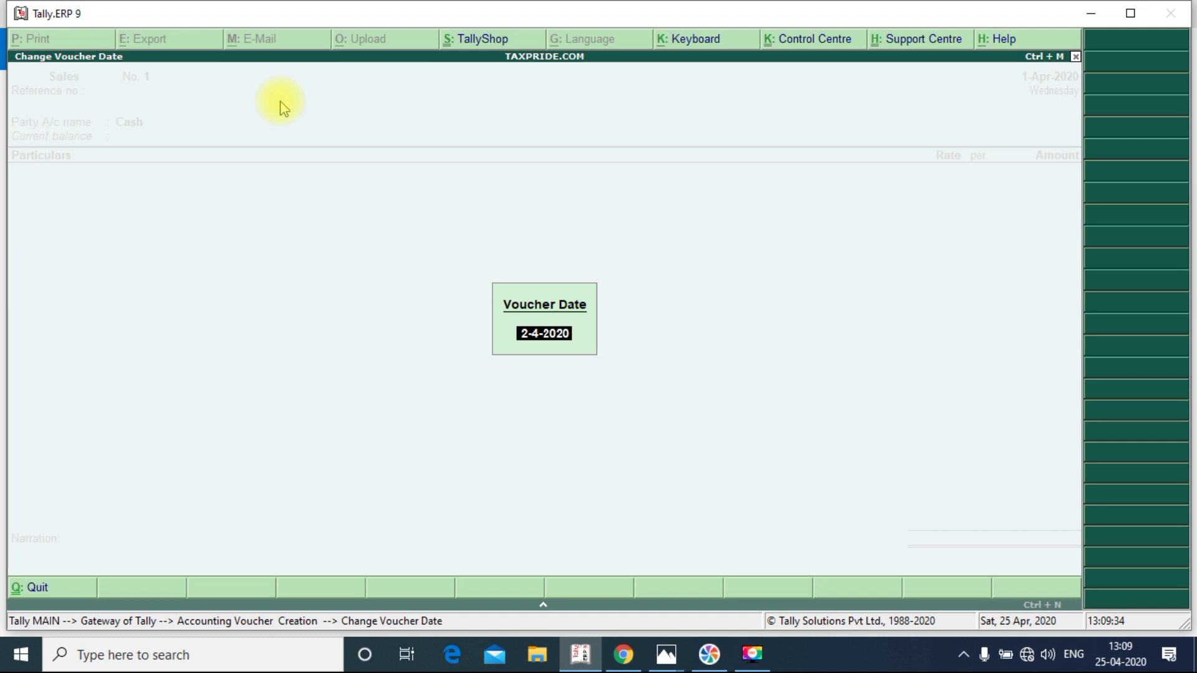
type("25.4")
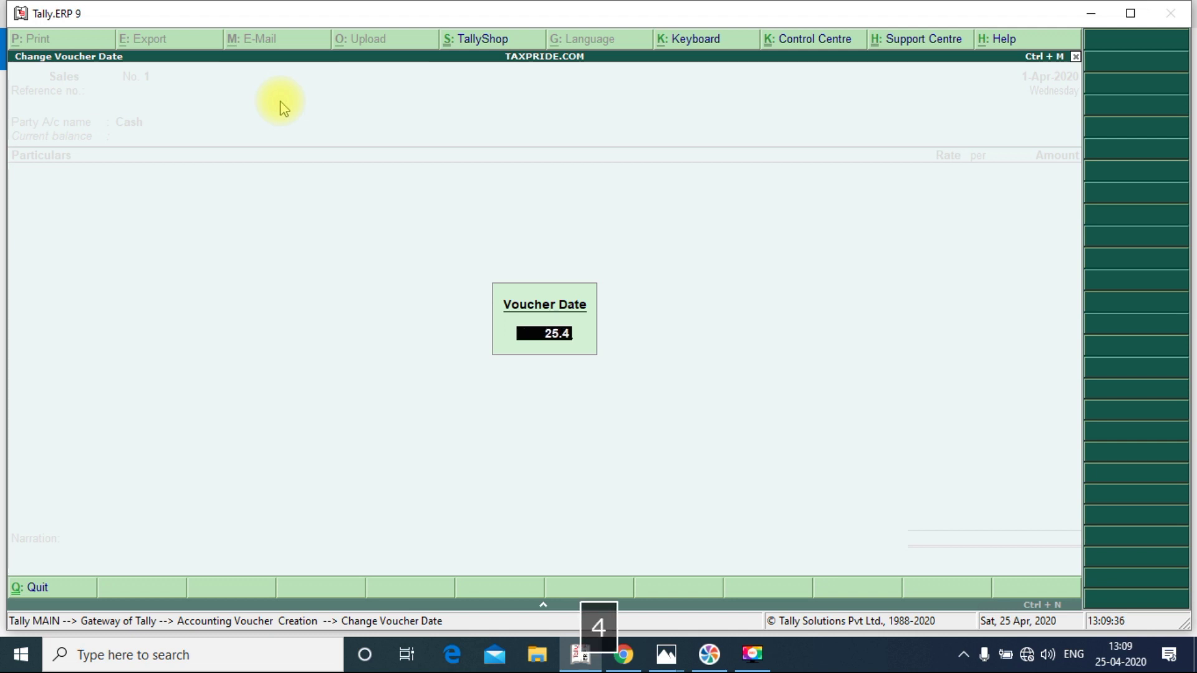
key("Return")
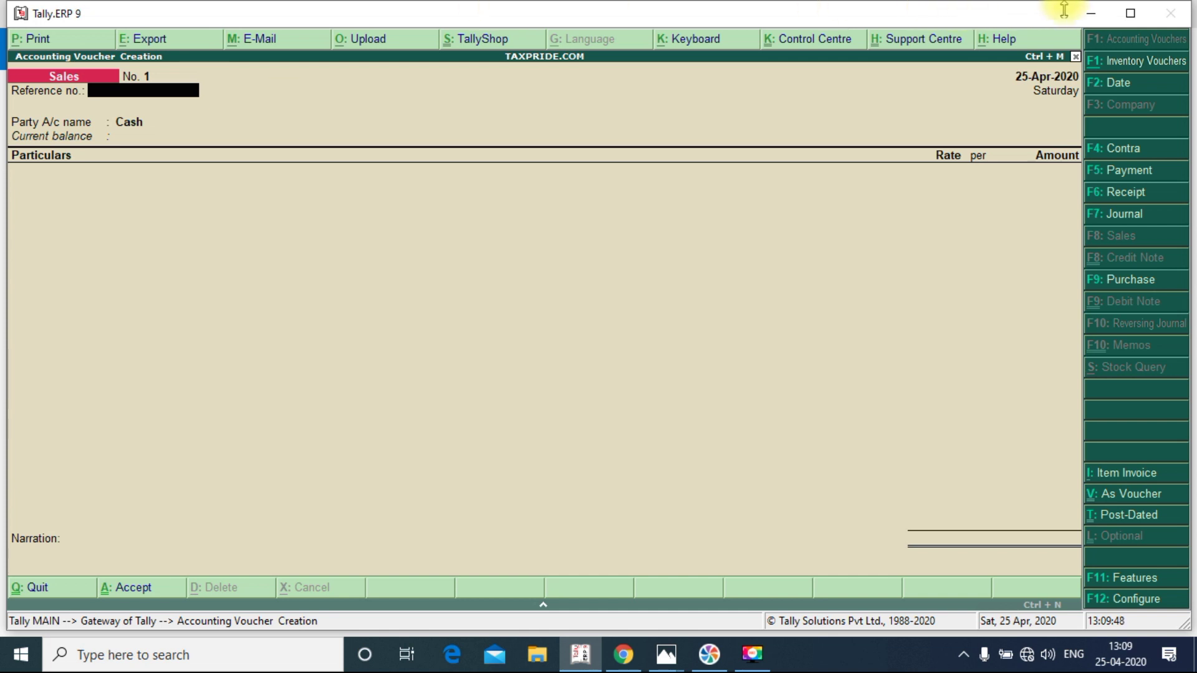
left_click(1120, 87)
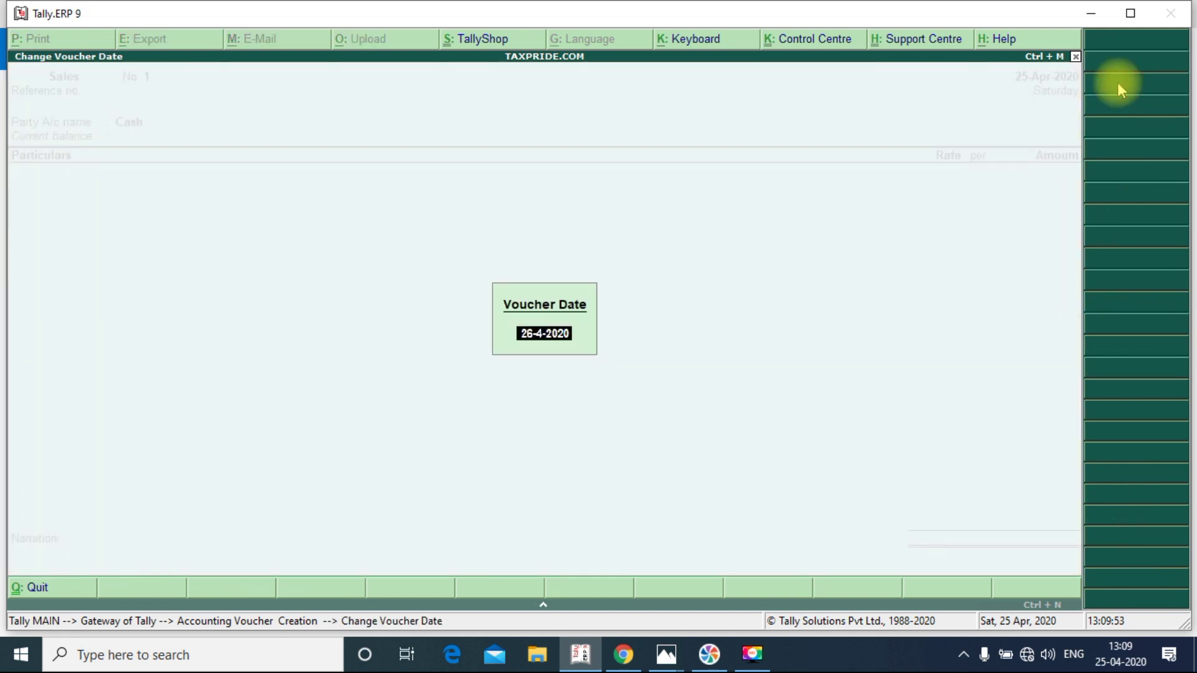
type("25")
key("Return")
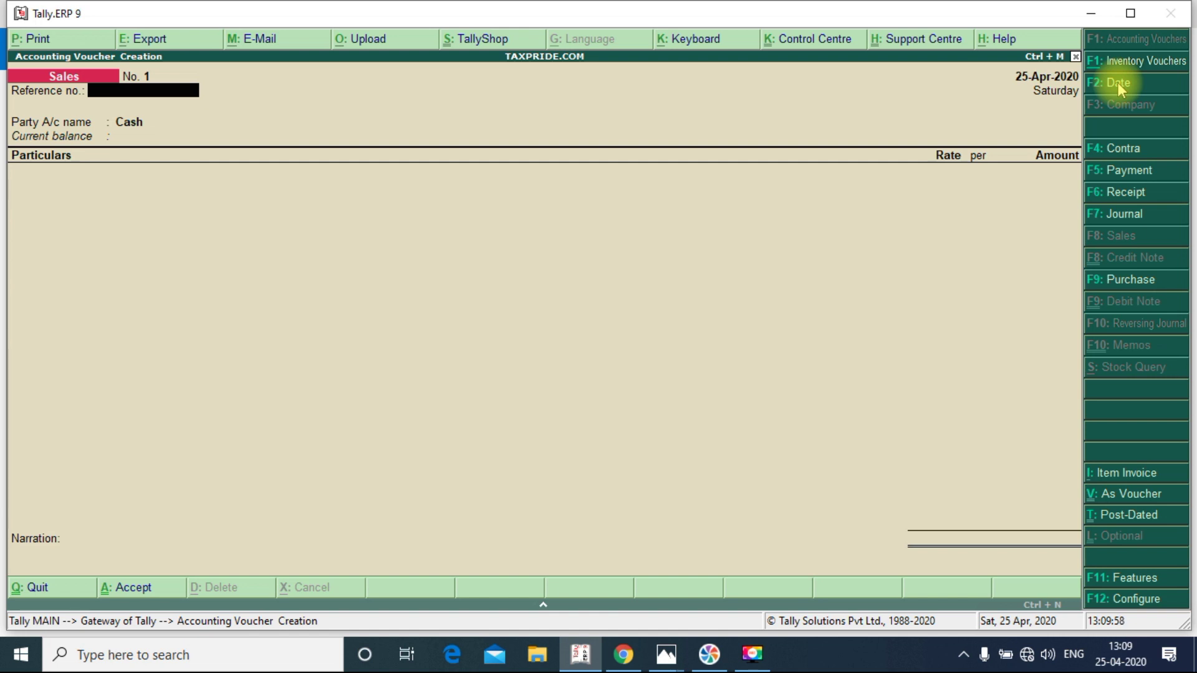
- Enter the order number as the Sales voucher's reference and choose Cash as the party account, leaving the despatch details empty
type("order no.11")
key("Return")
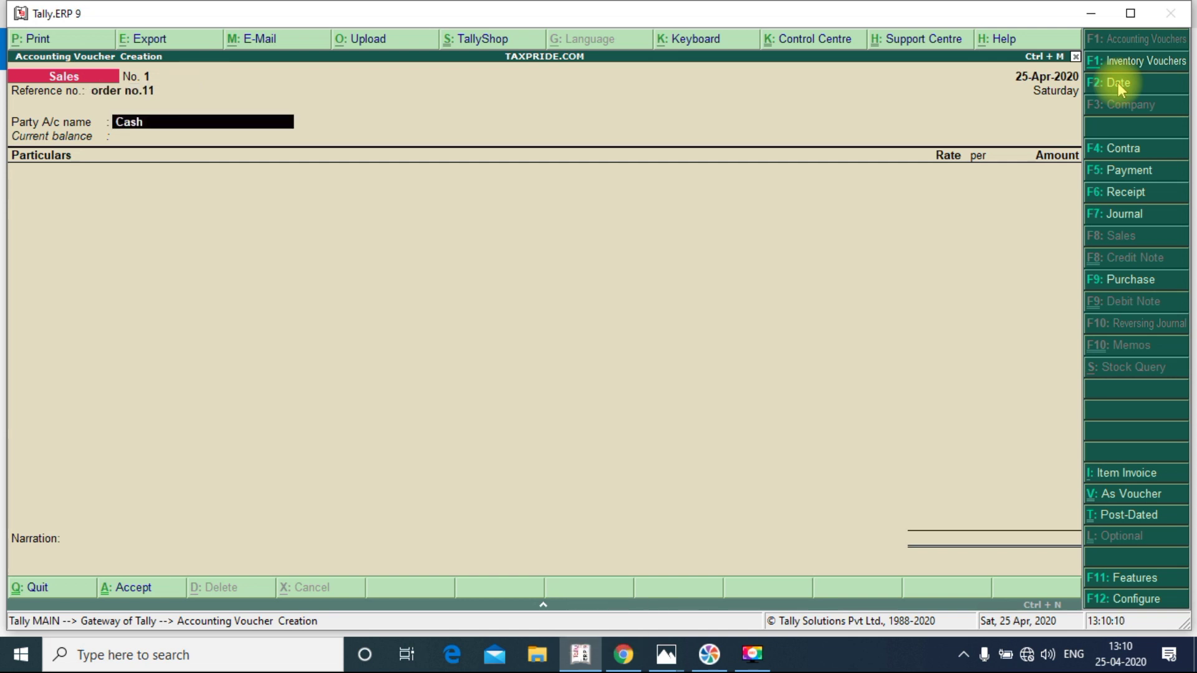
type("Cash")
key("Return")
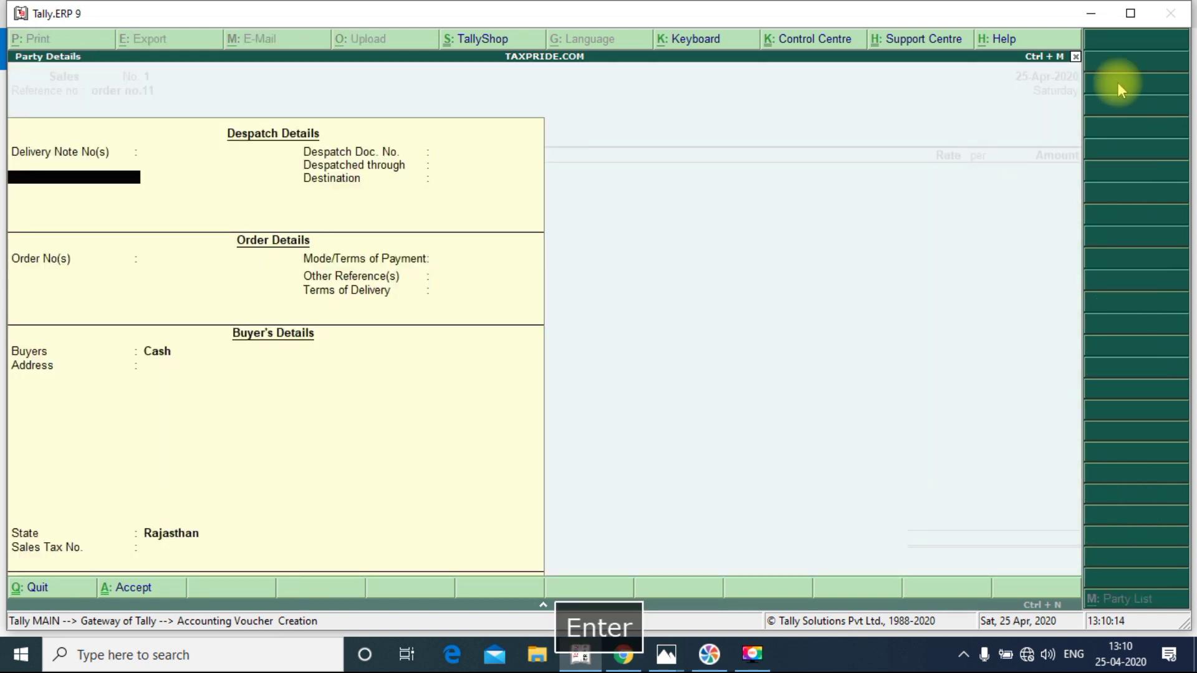
key("Escape")
key("Escape")
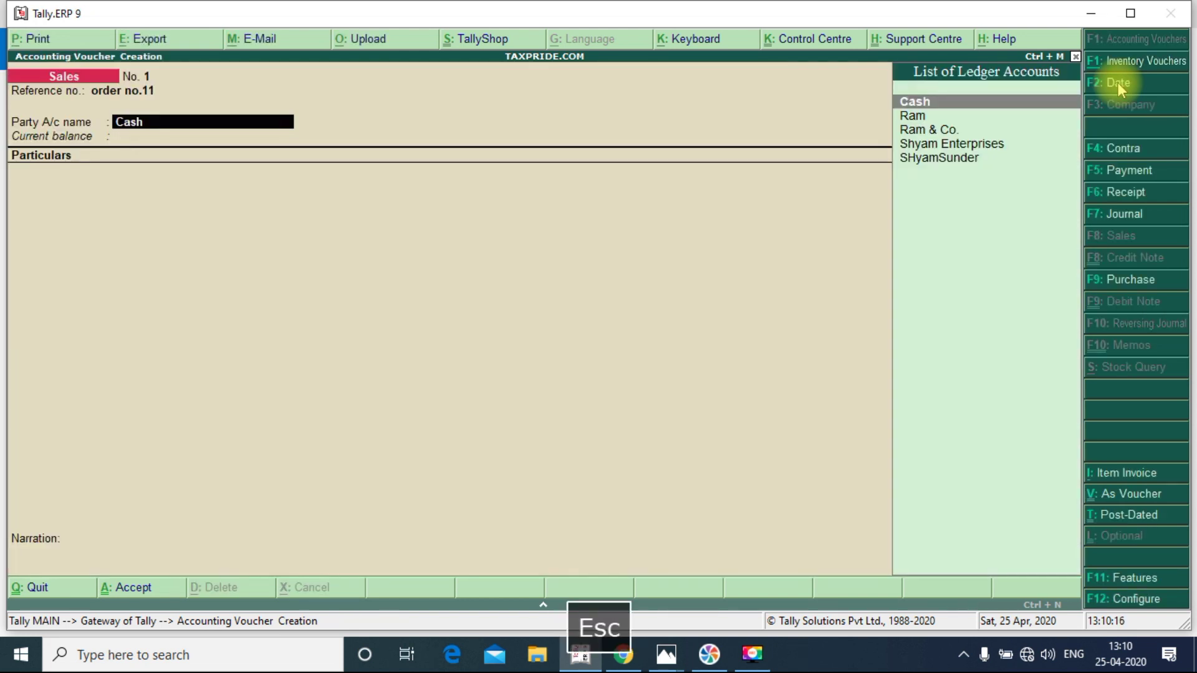
- Examine the list of ledger accounts available as the voucher's party account
key("Down")
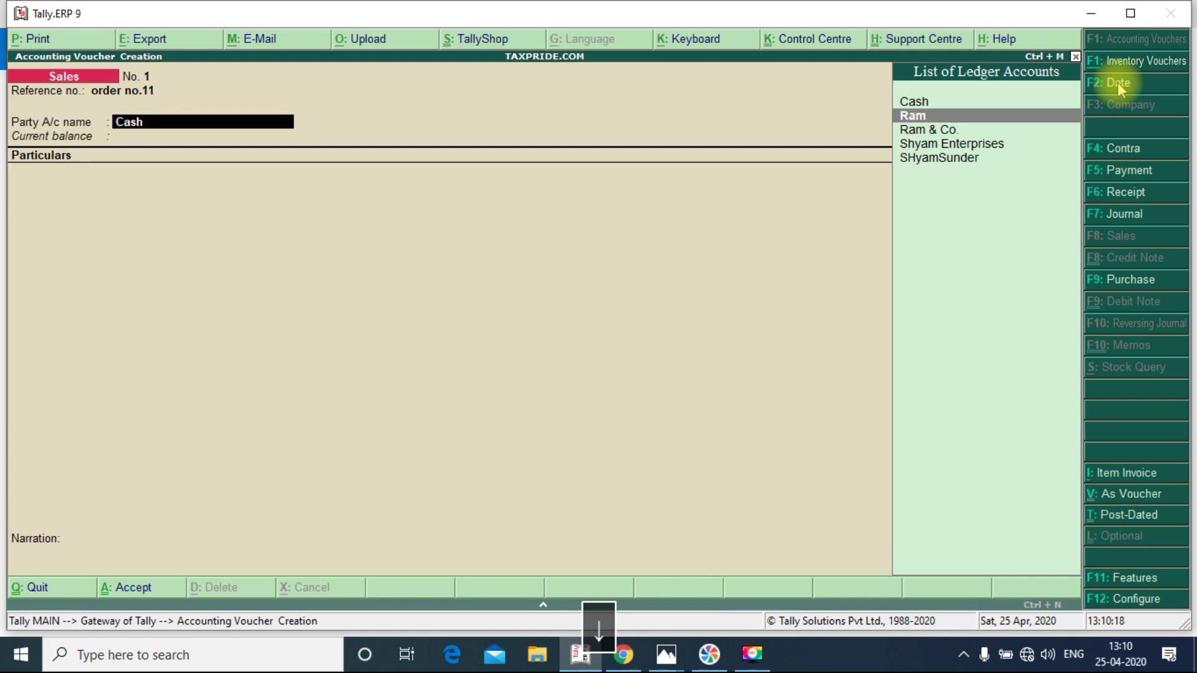
key("Down")
key("Down")
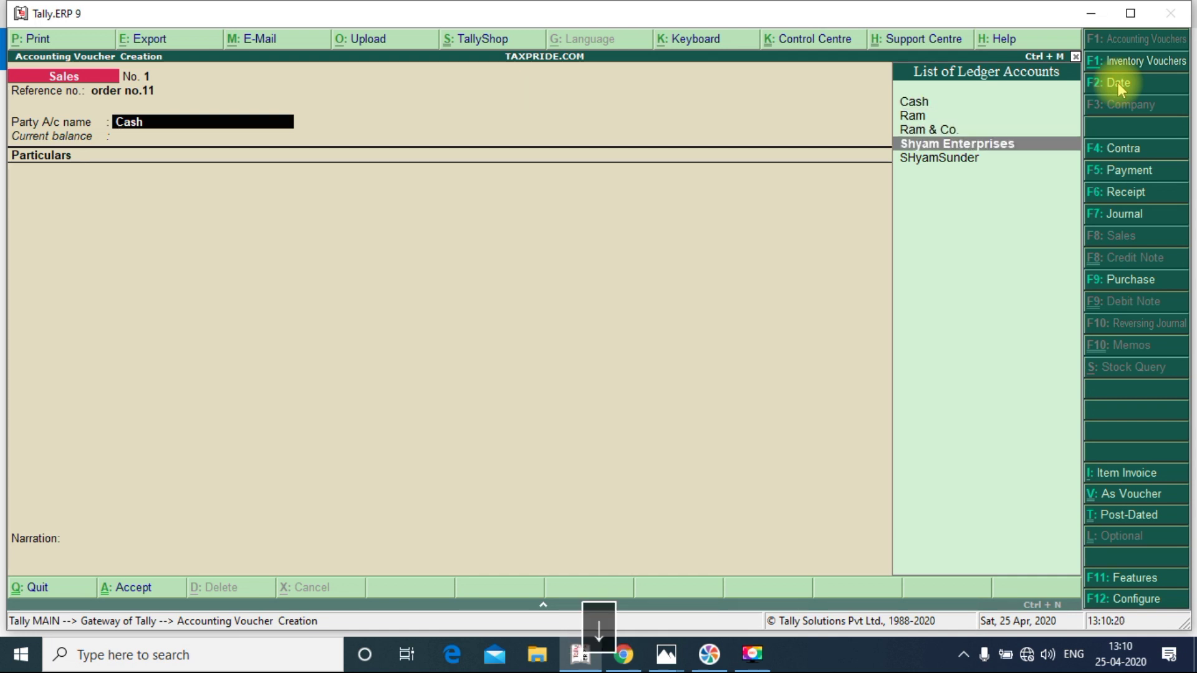
key("Down")
key("Up")
key("Up")
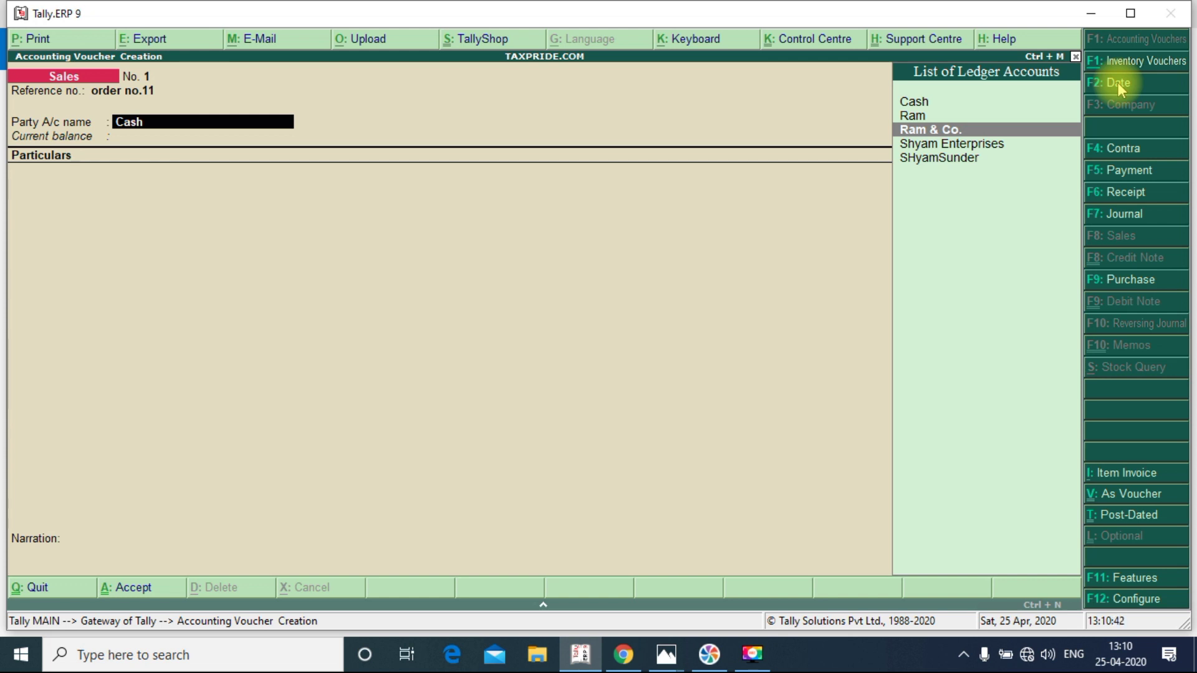
key("Down")
key("Up")
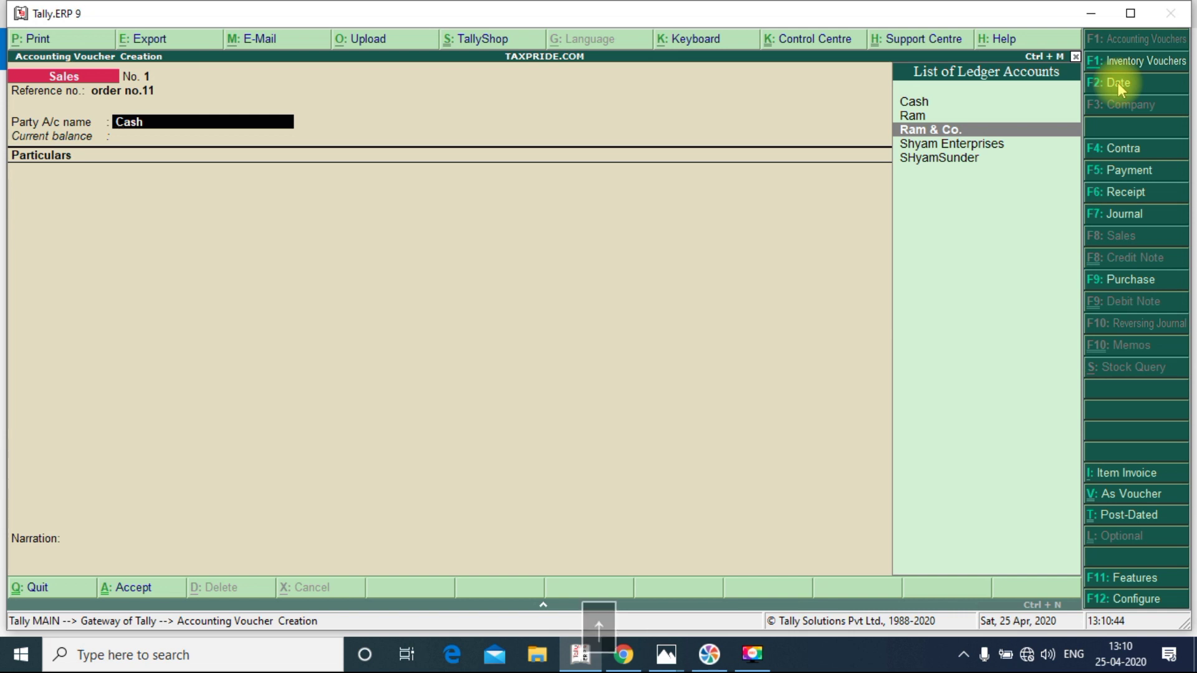
- Quit the Sales voucher without saving and open the creation form for a single ledger under Accounts Info
key("Escape")
key("Escape")
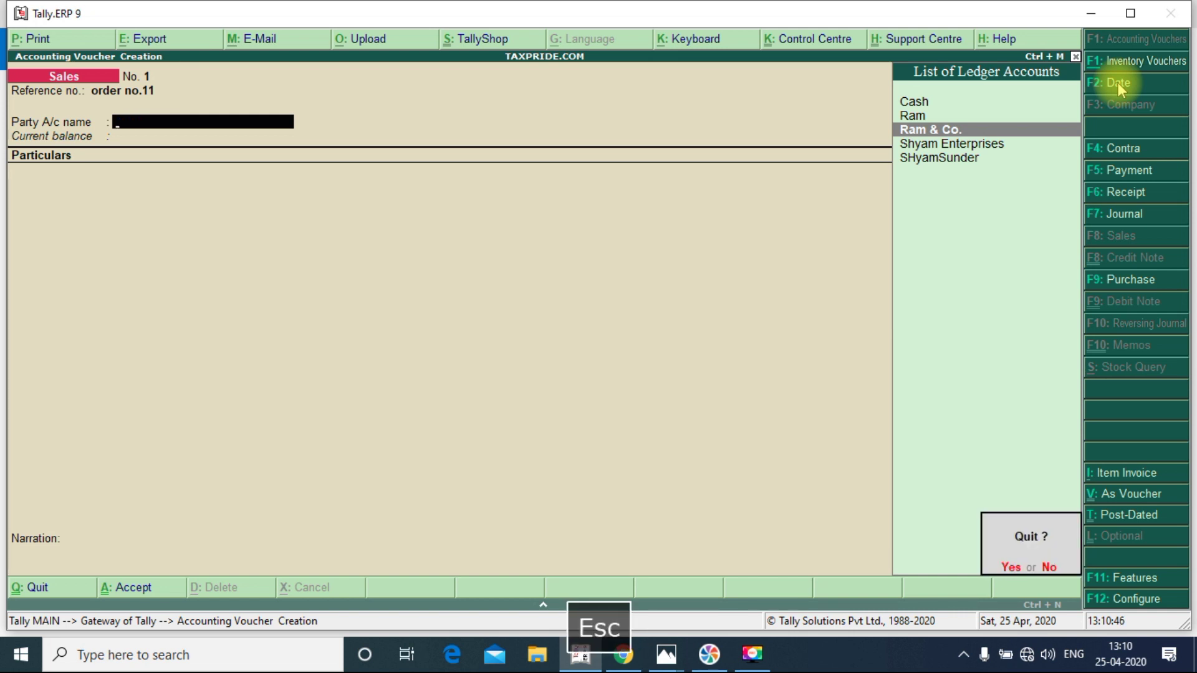
key("Escape")
key("Up")
key("Up")
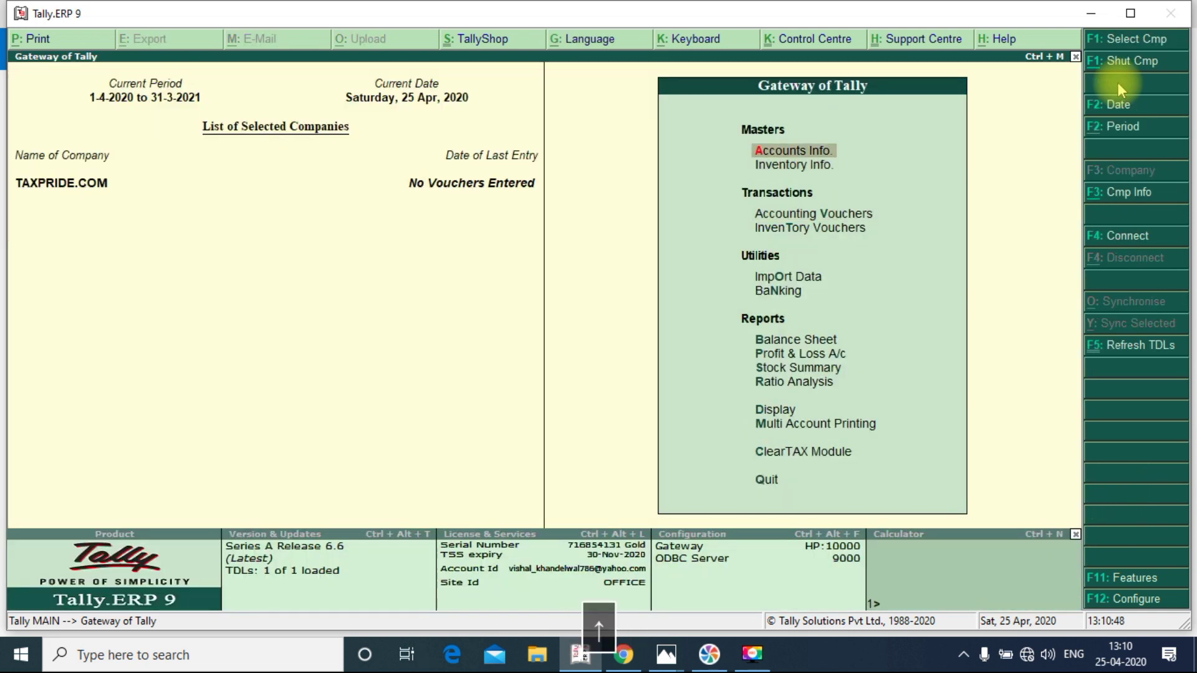
key("Return")
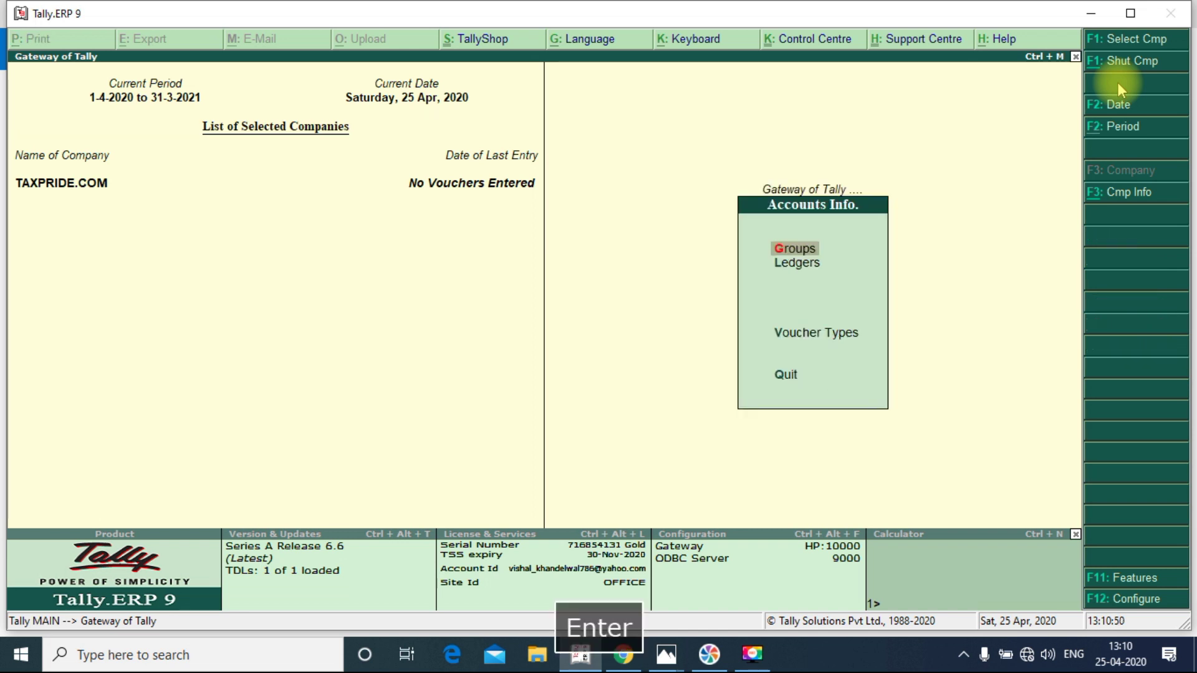
key("Escape")
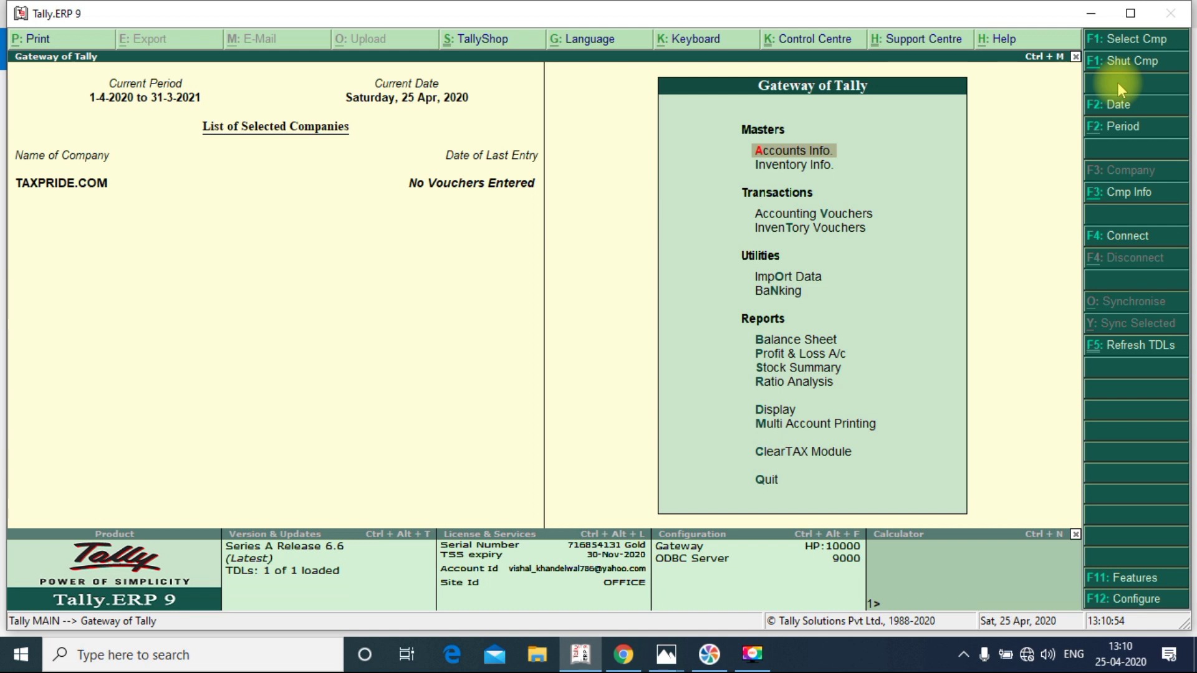
key("Return")
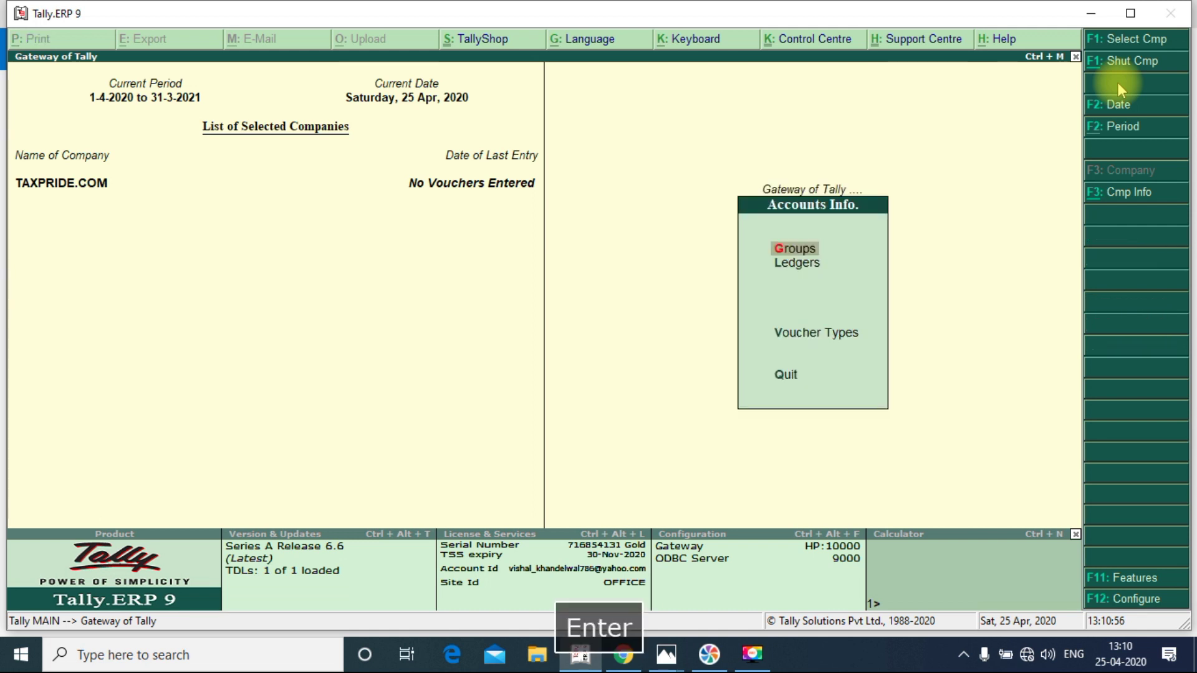
key("Down")
key("Return")
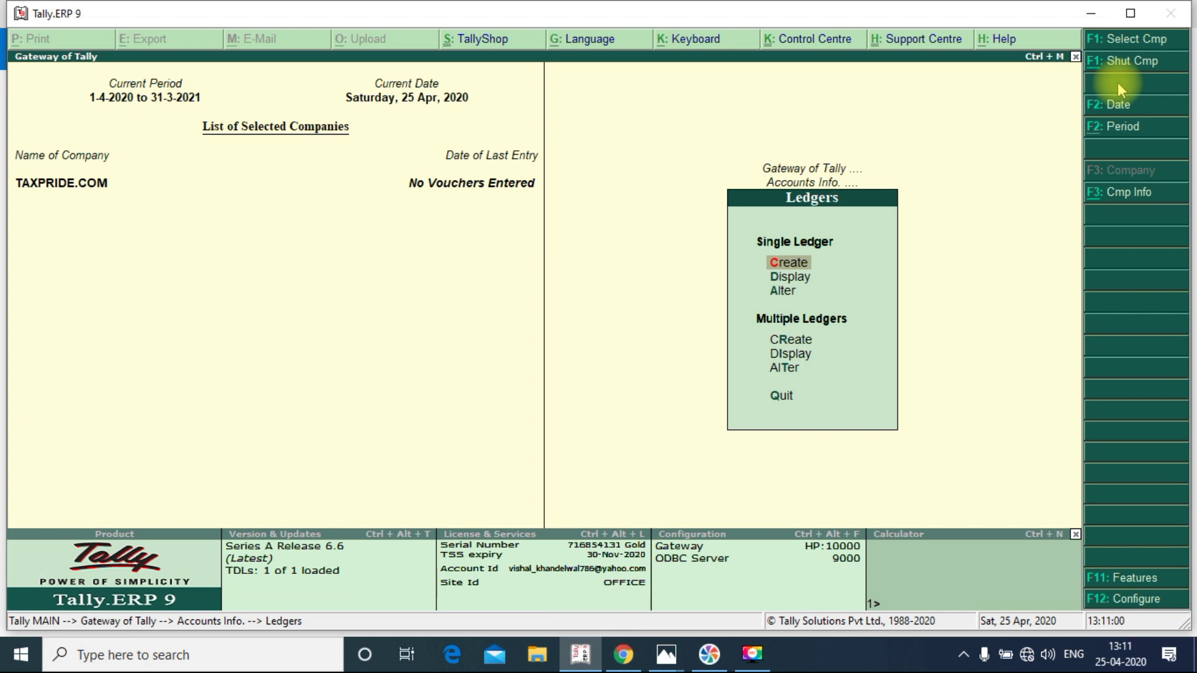
key("Return")
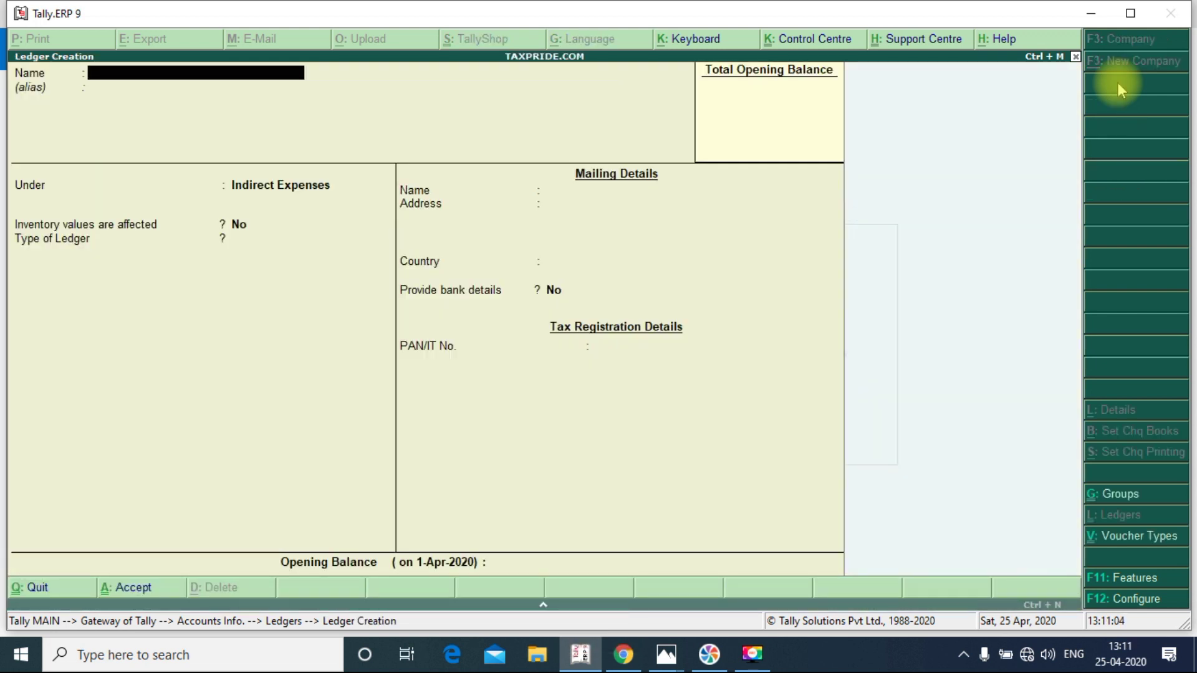
- Name the new ledger RAVINDRA ENTERPRISES
key("Caps_Lock")
type("SA")
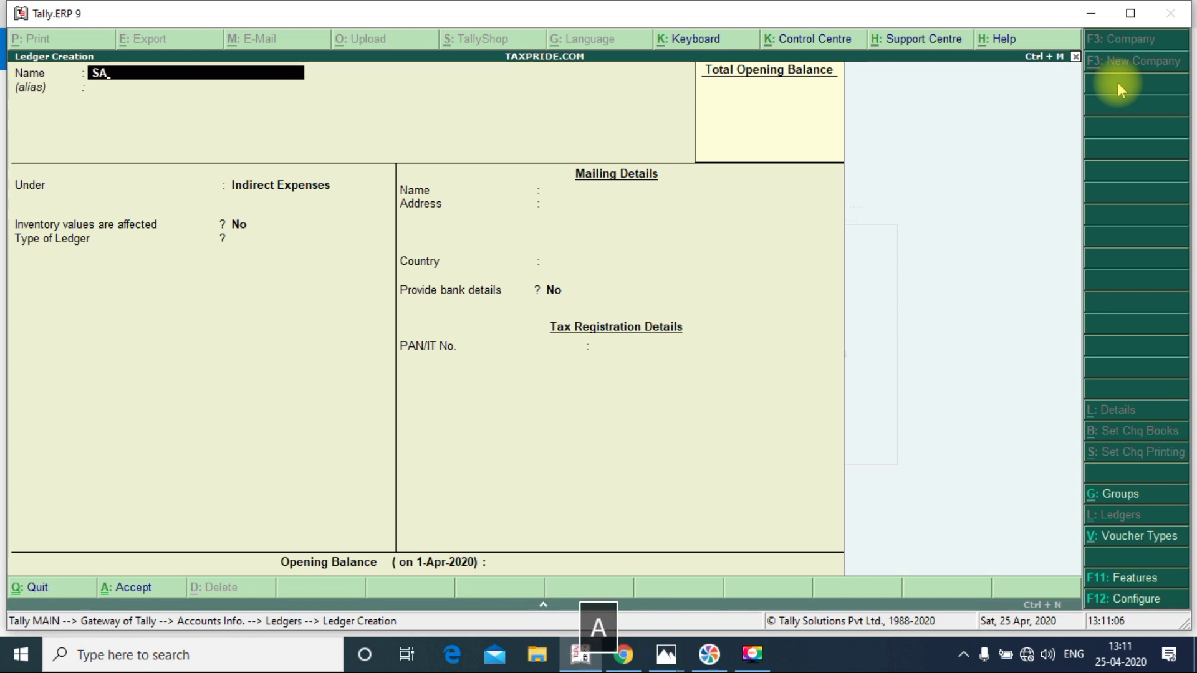
key("BackSpace")
key("BackSpace")
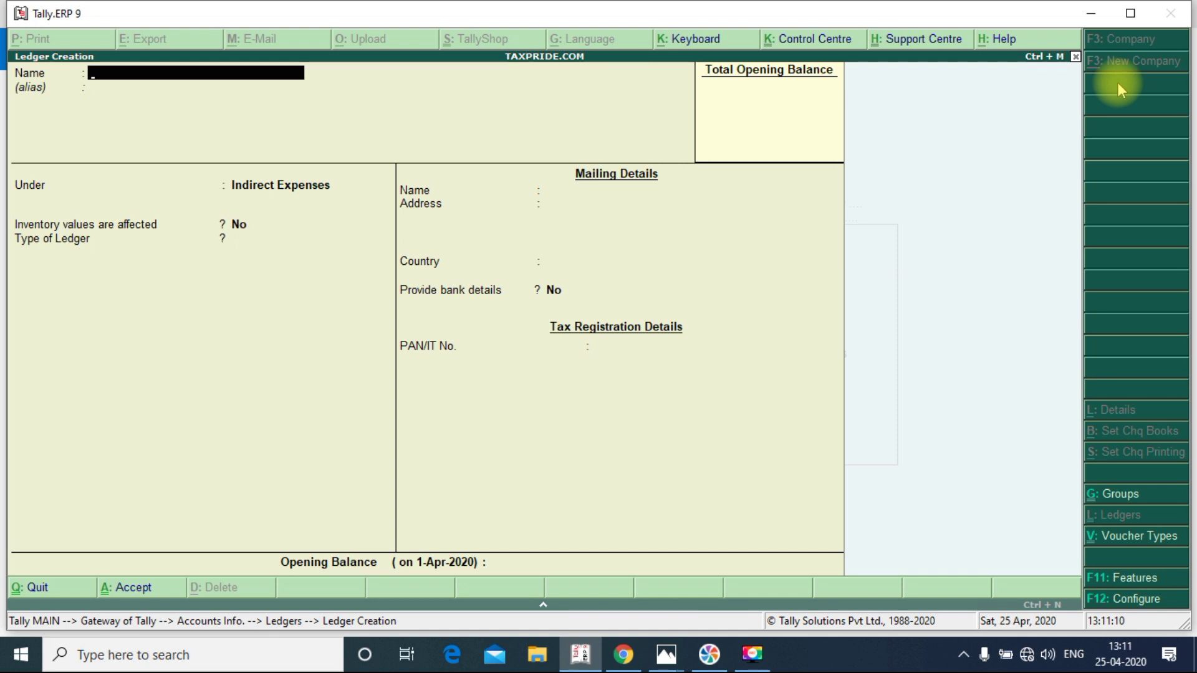
type("RAVI")
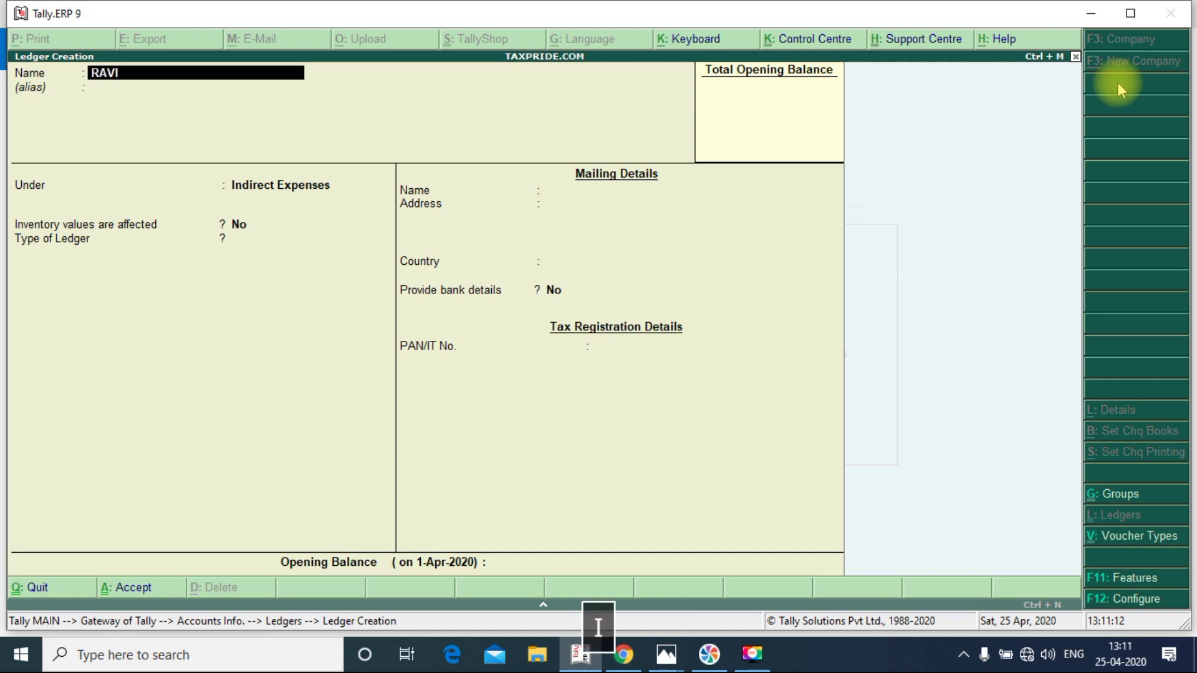
type("NDRA %")
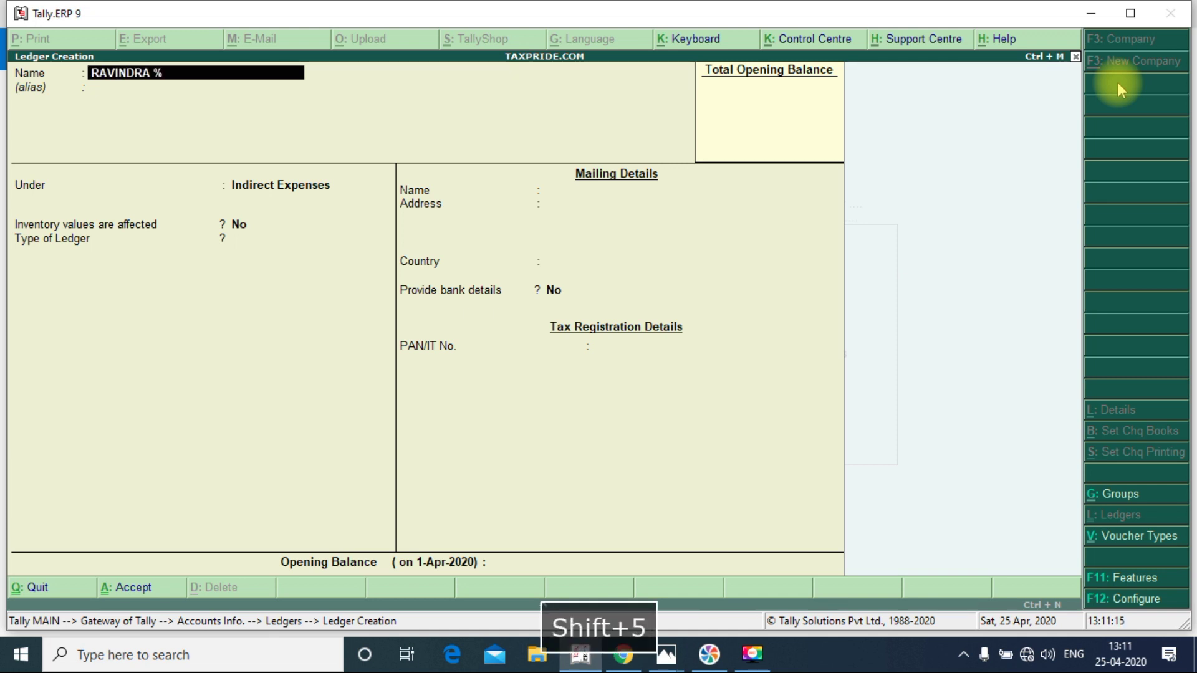
key("BackSpace")
key("Caps_Lock")
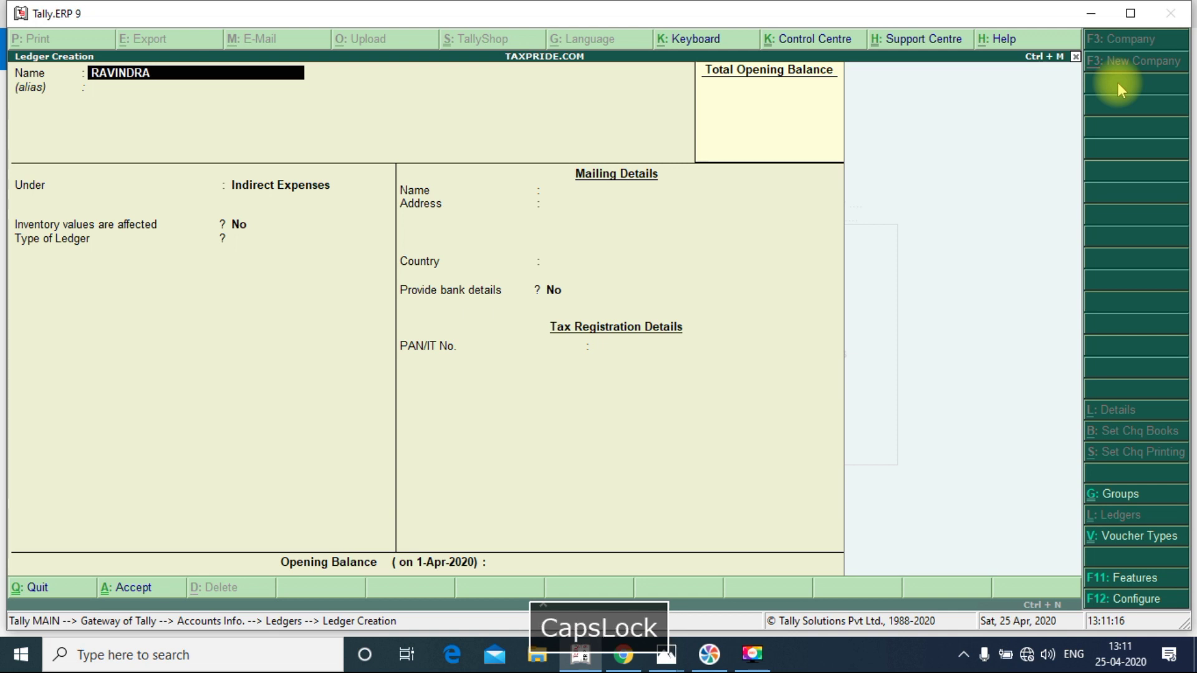
type("ENT")
type("ERPRISES")
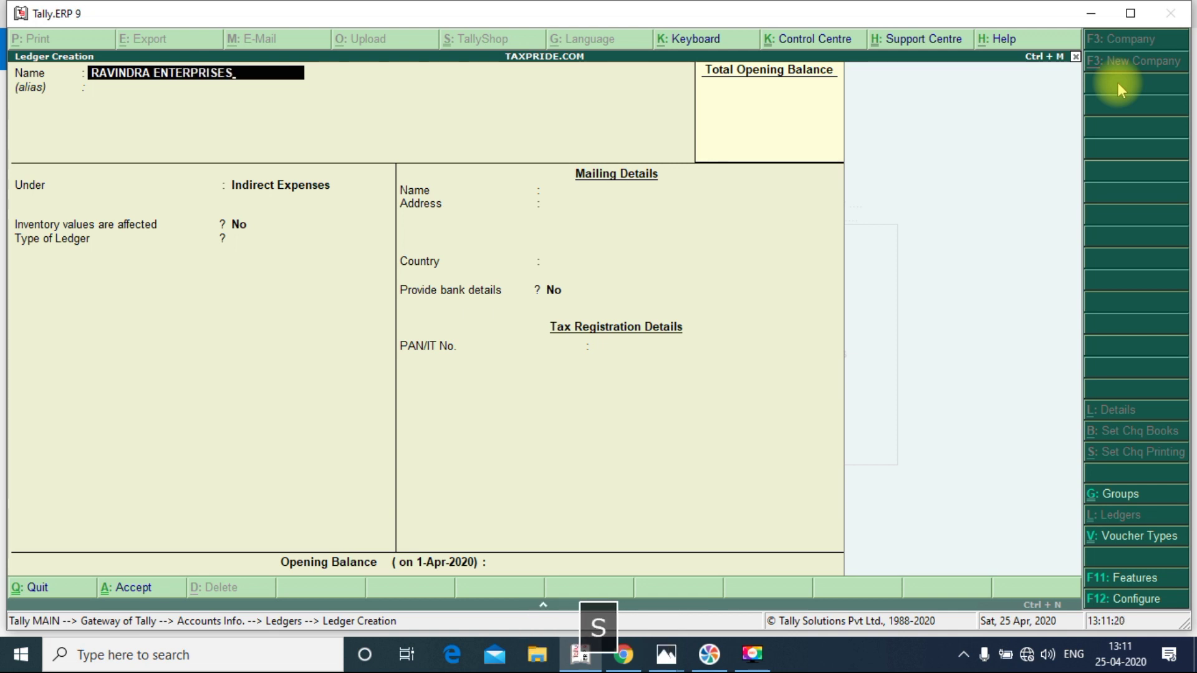
key("Return")
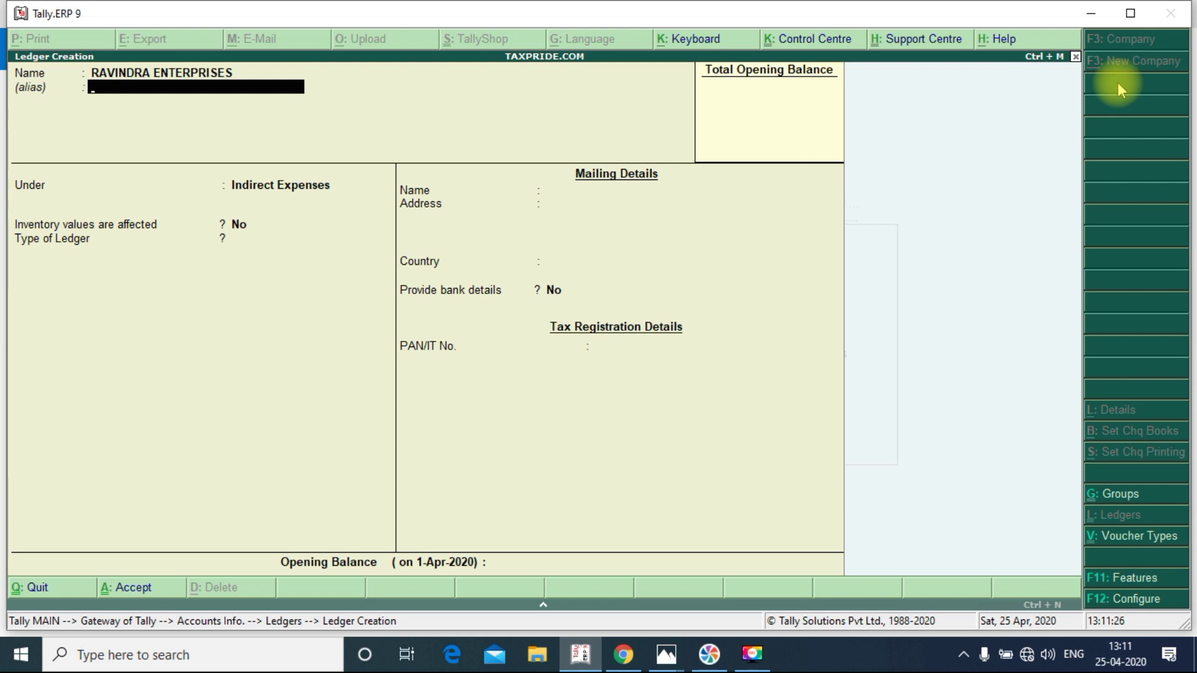
- Enter the party's full personal name as the ledger's alias
type("RAVINDR")
key("BackSpace")
type("RA SHARMA")
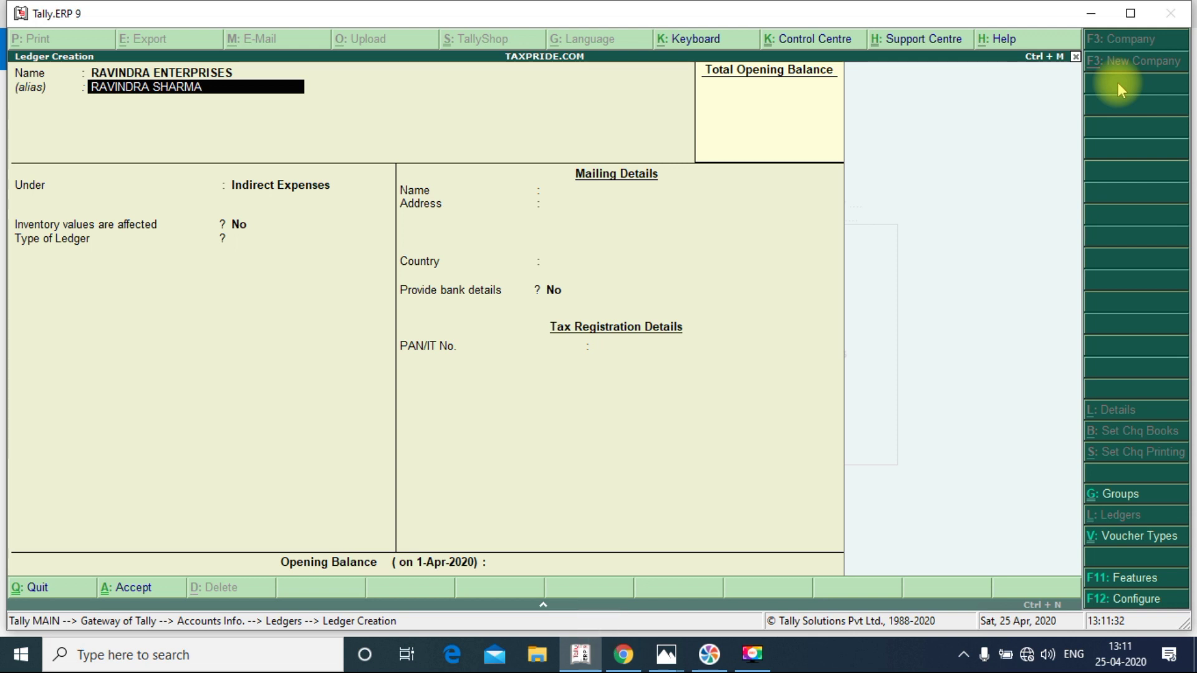
key("Return")
key("Return")
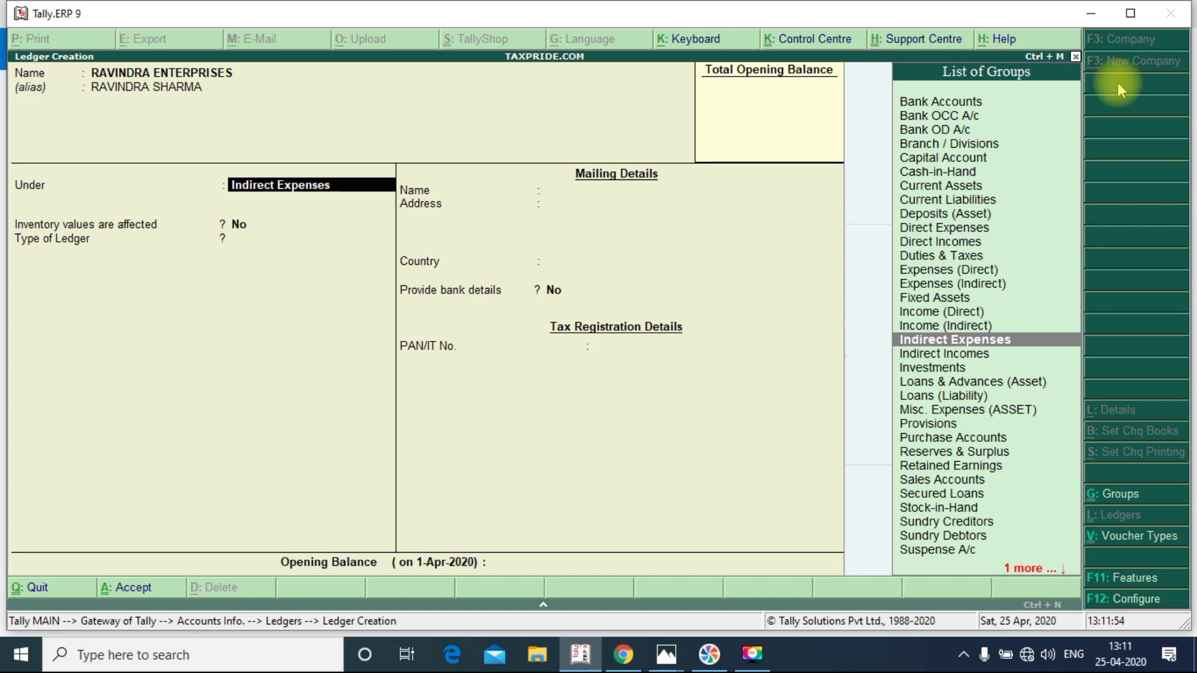
- Place the ledger under Sundry Debtors, keeping bill-by-bill balances and inventory values affected at No
type("SUND")
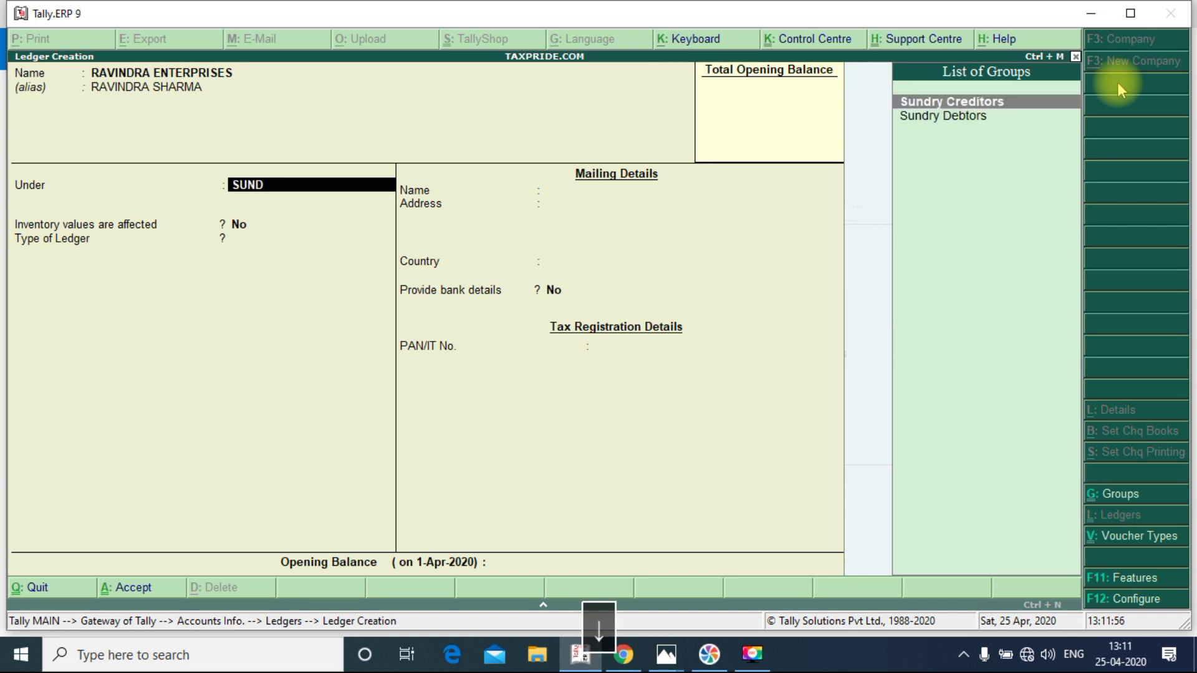
key("Down")
key("Return")
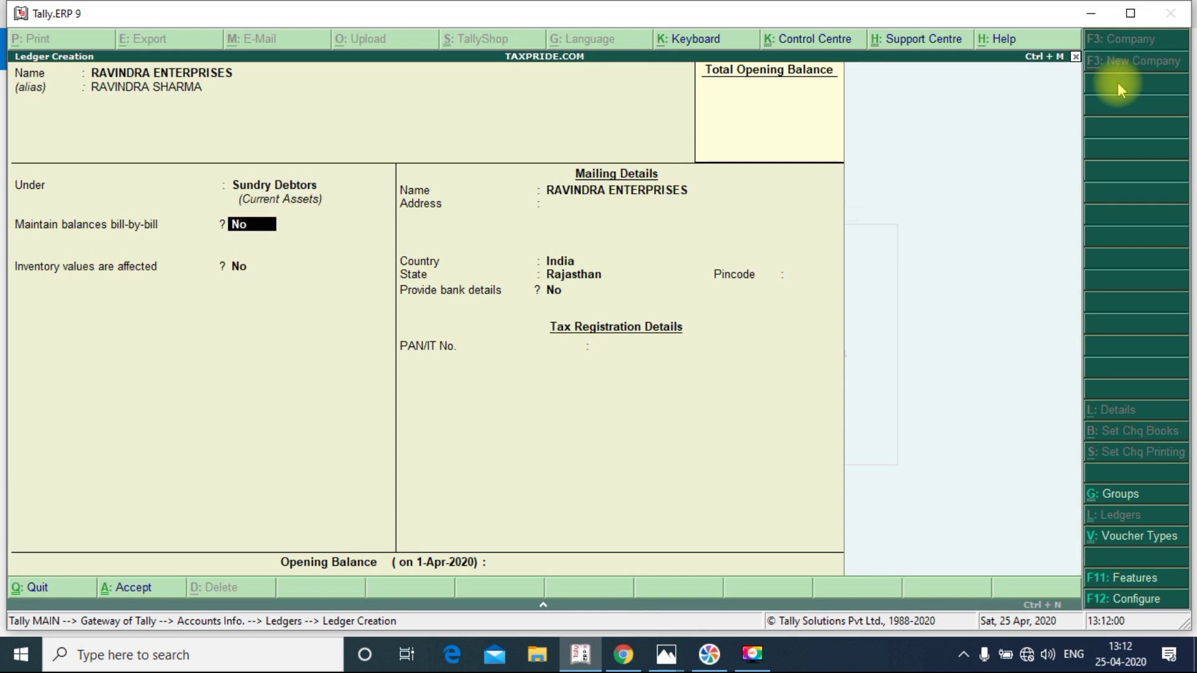
key("Return")
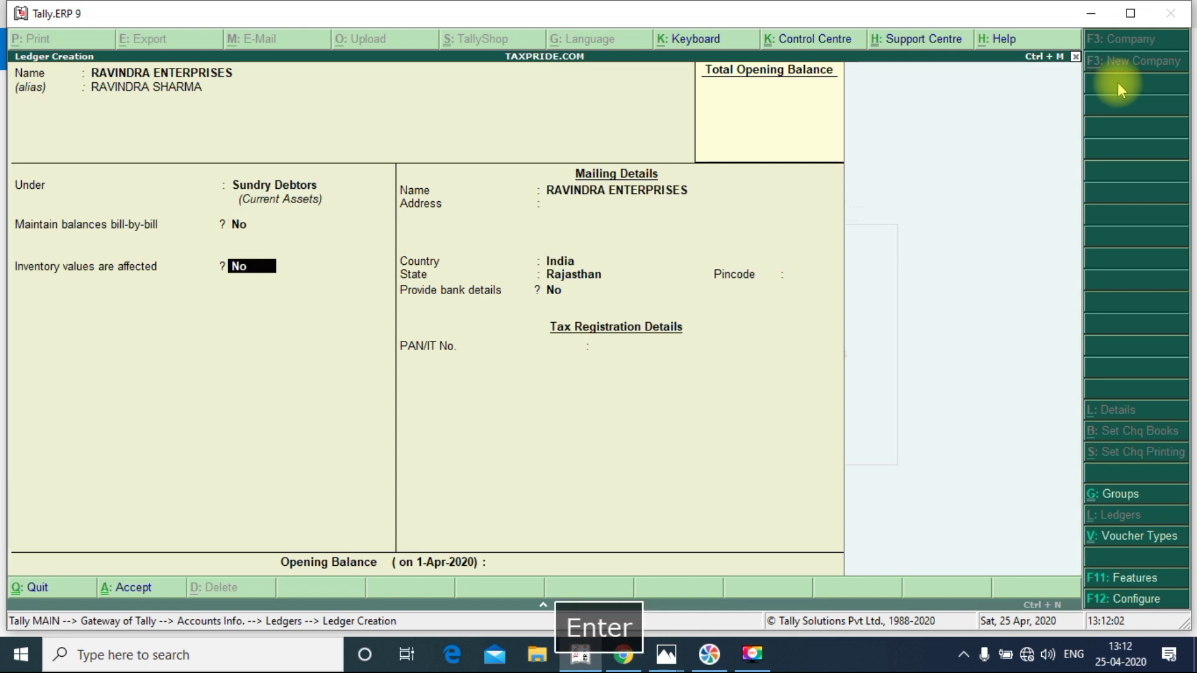
key("Return")
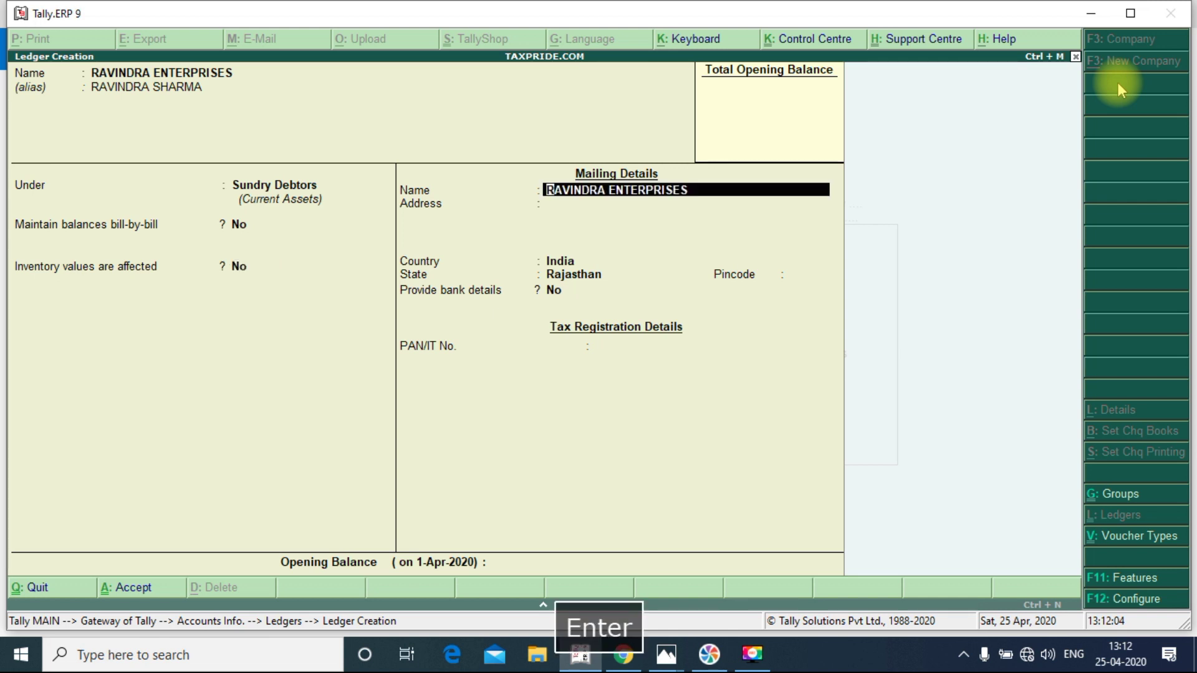
- Keep RAVINDRA ENTERPRISES as the mailing name and enter the party's city in the mailing address
key("shift+Tab")
key("Return")
key("Return")
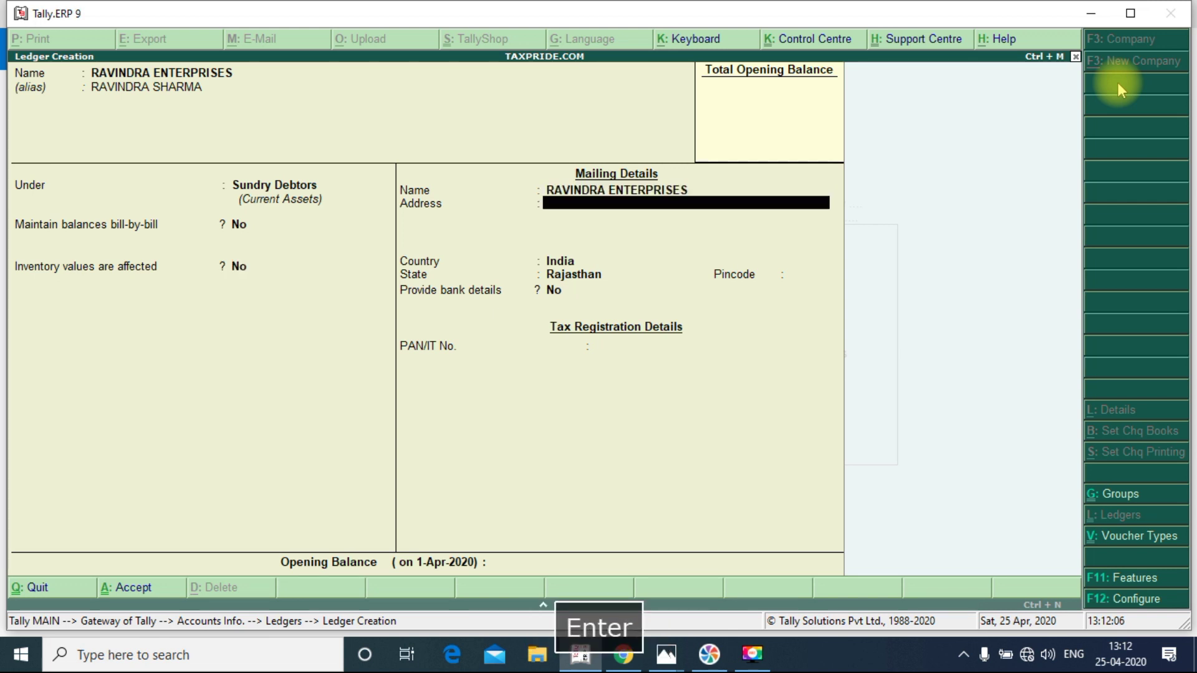
type("JAIPUR")
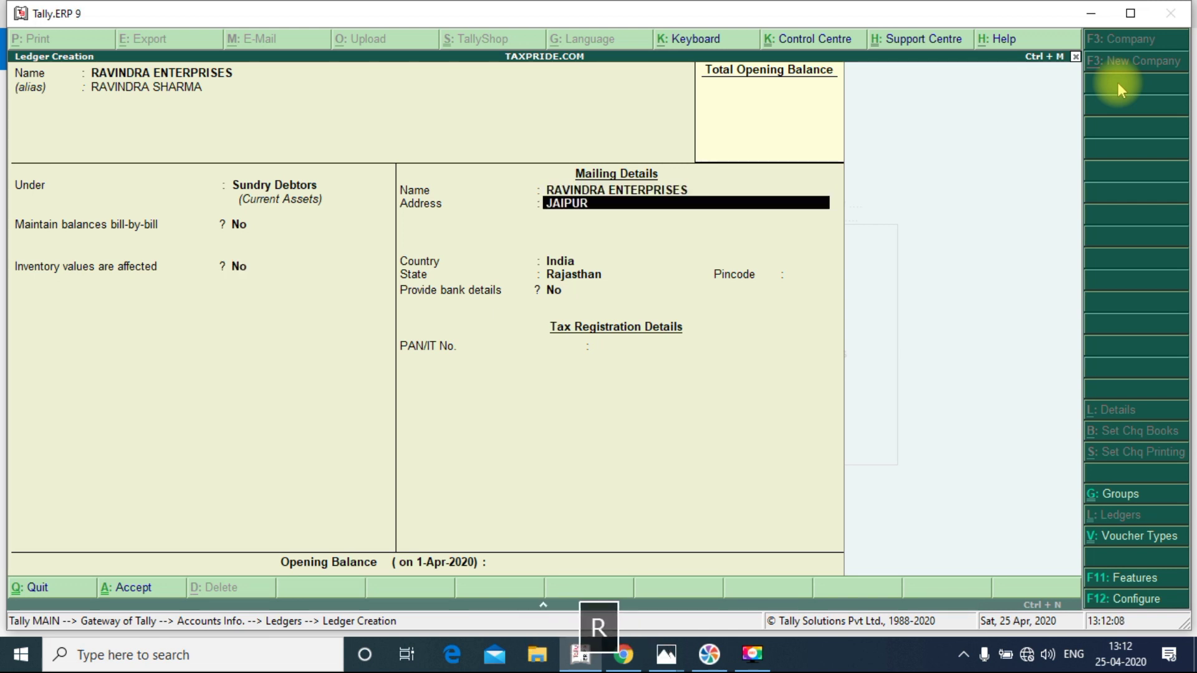
key("Return")
- Keep India and Rajasthan, enter the party's postal pincode, and leave bank details at No and the PAN blank
key("Return")
key("Return")
type("302020")
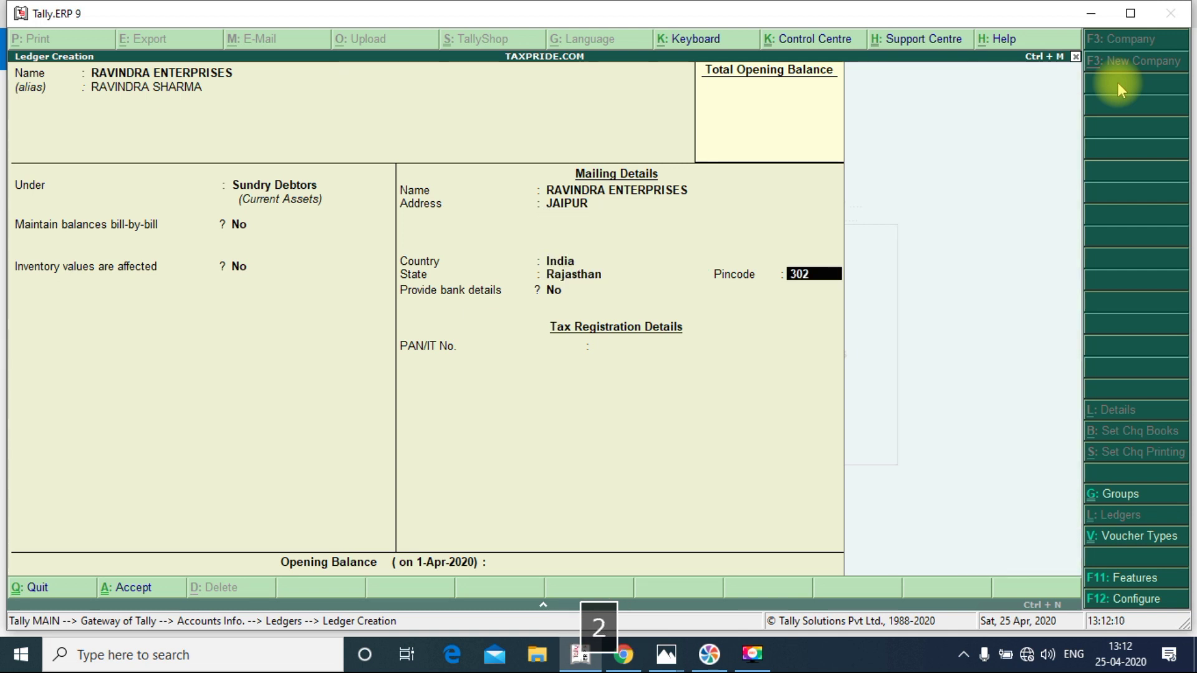
key("Return")
key("Return")
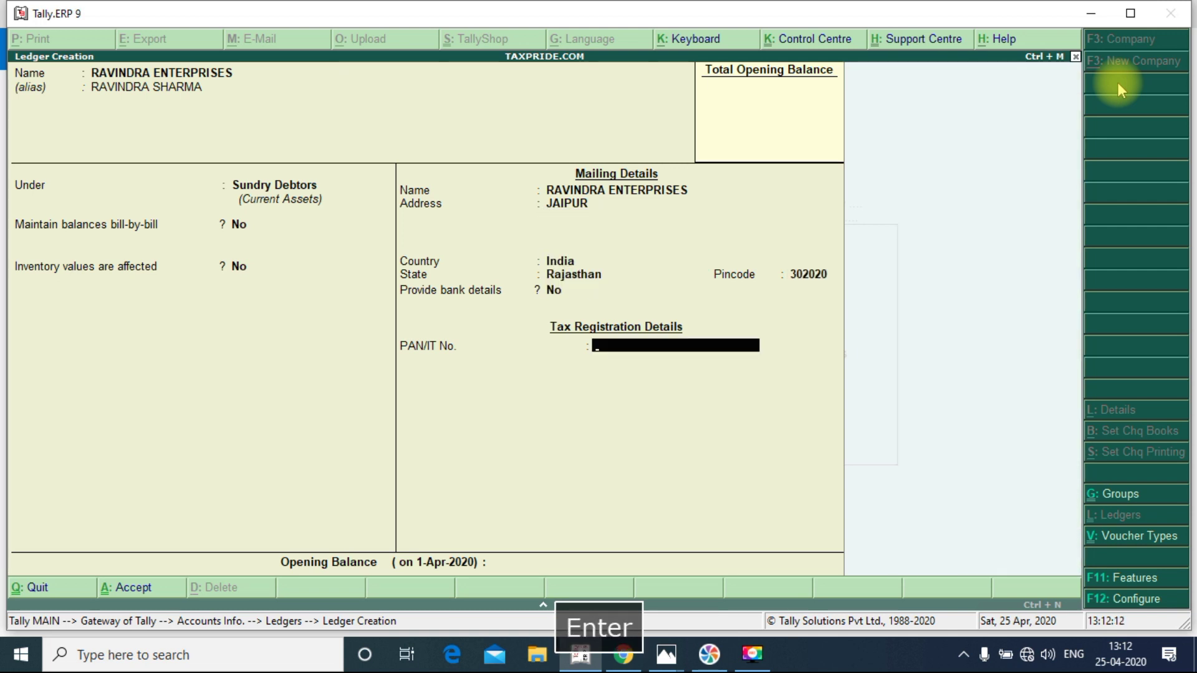
key("Return")
key("Return")
- Enter an opening balance of 50000 Dr for the ledger
key("shift+Tab")
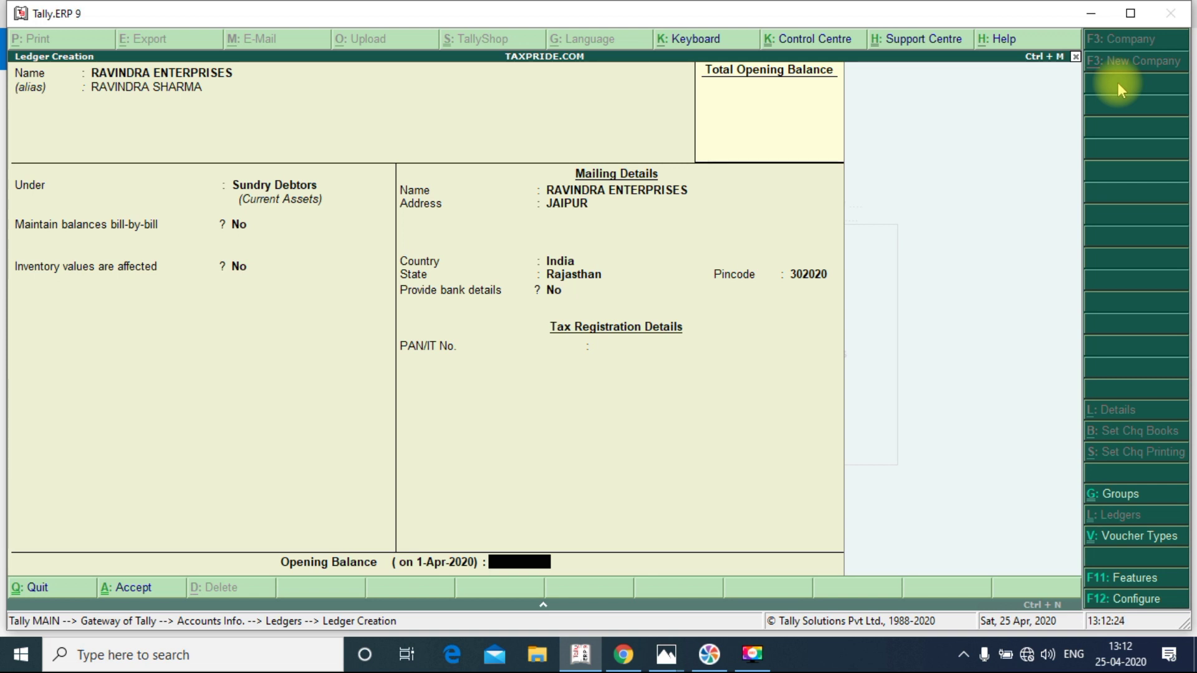
type("50000")
key("Return")
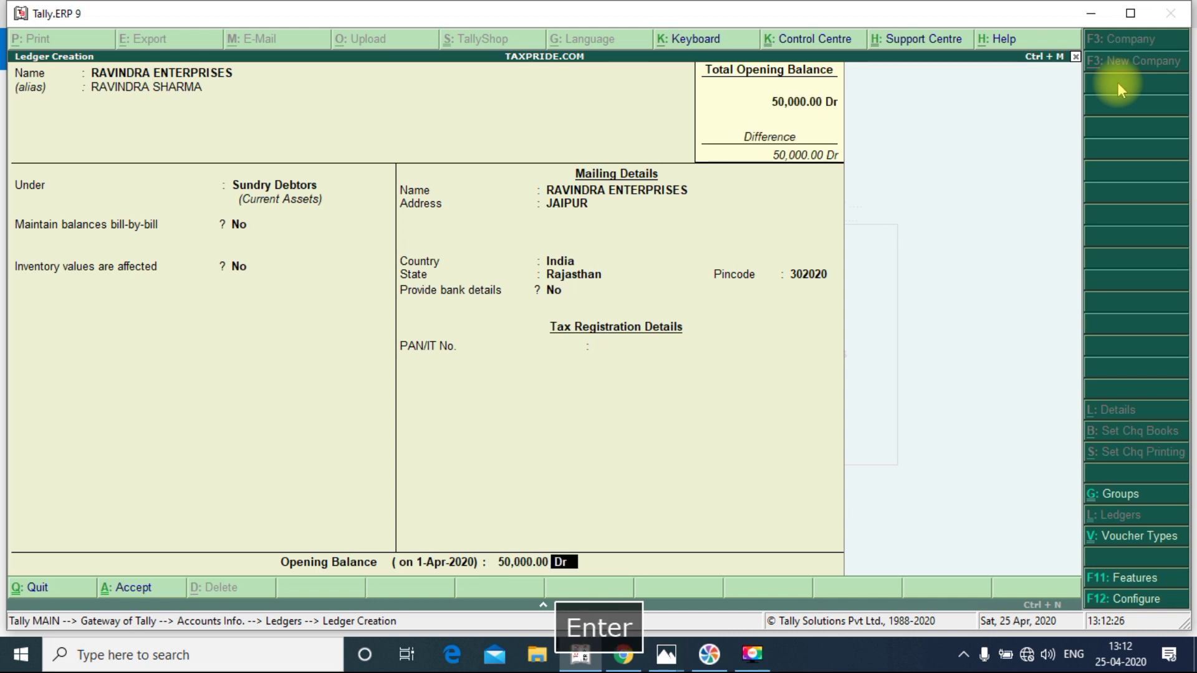
- Set the ledger's opening balance to 0 and accept the RAVINDRA ENTERPRISES ledger
key("shift+Tab")
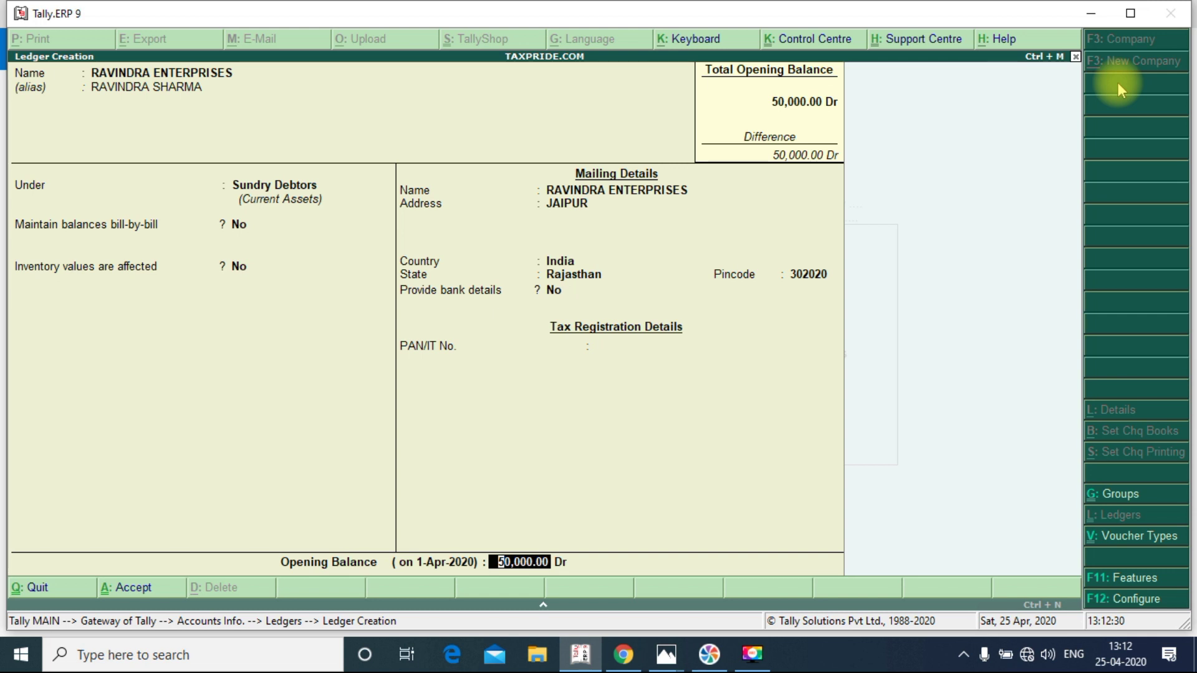
type("0")
key("Return")
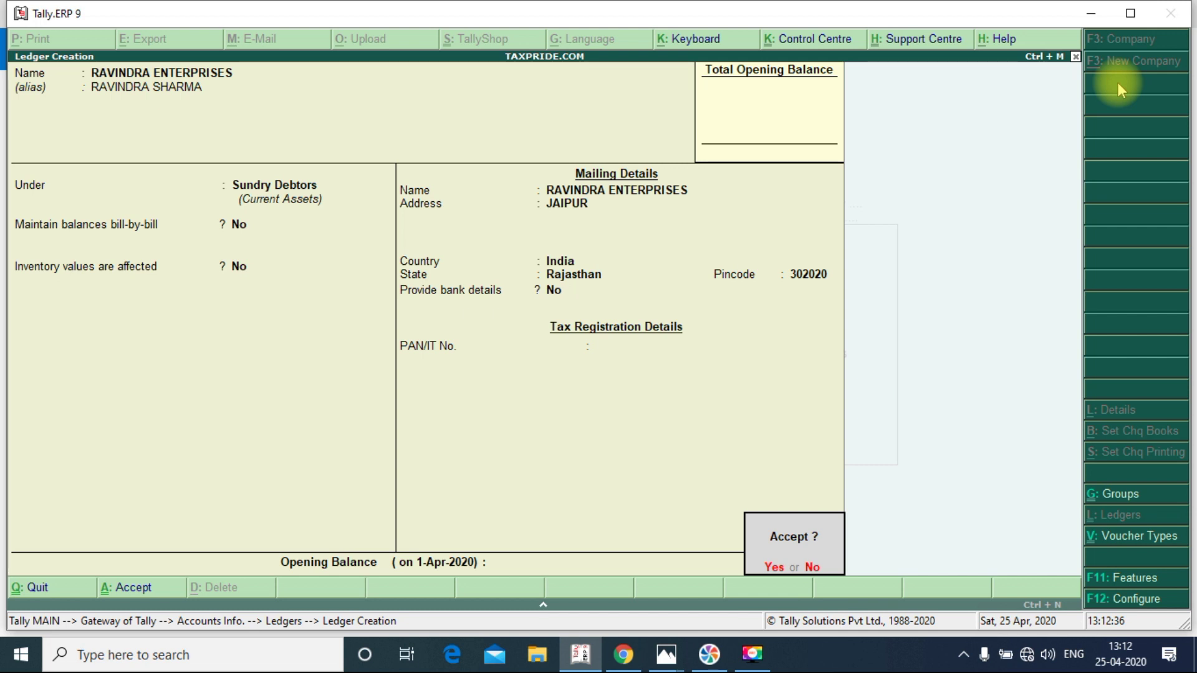
key("Return")
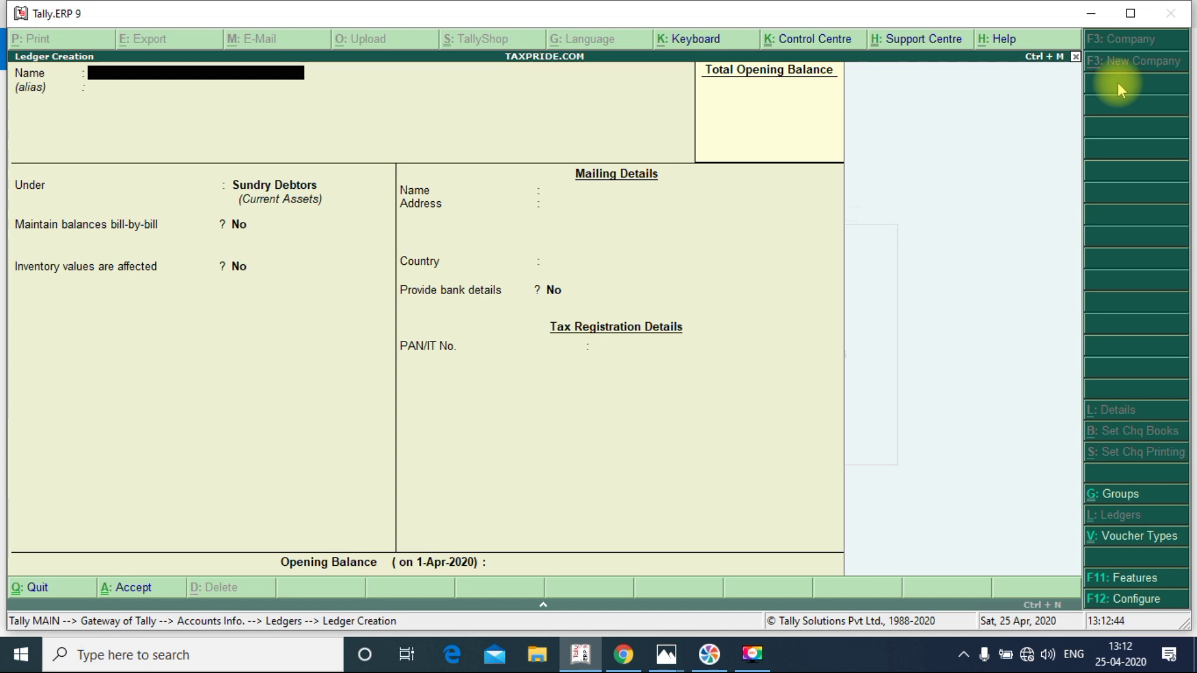
- Name the next new ledger SHRI RAM ENTERPRISES, leaving the alias empty
type("SHRI RAM")
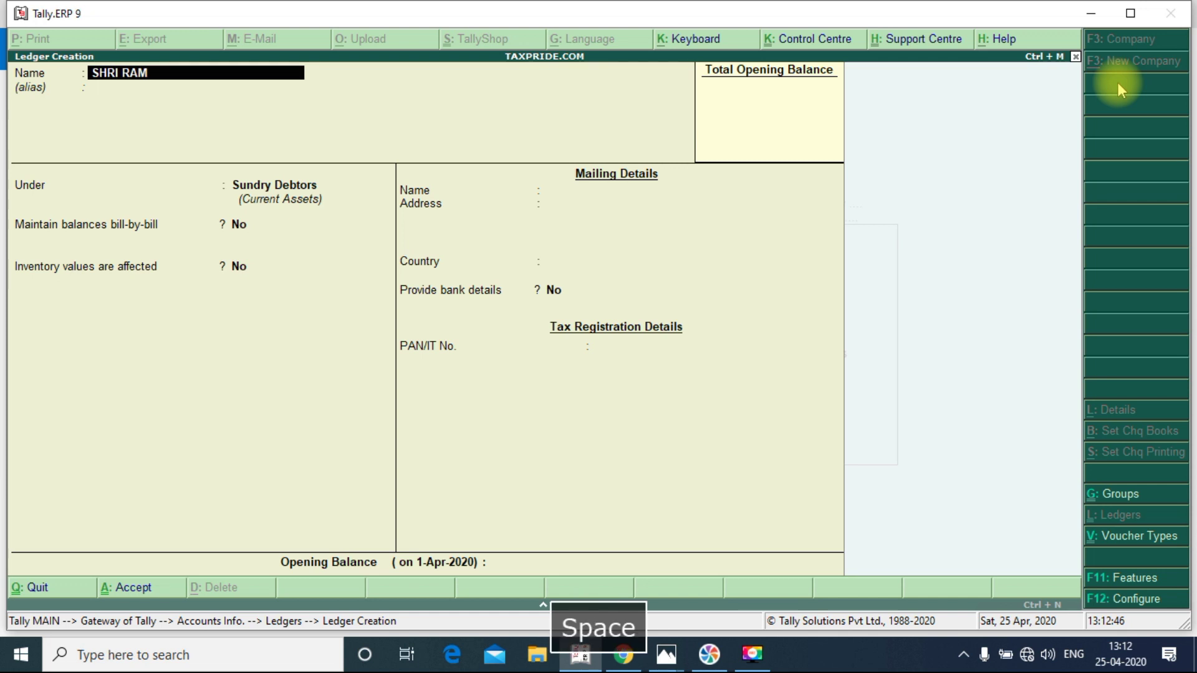
type(" ENTERPRISES")
key("Return")
key("Return")
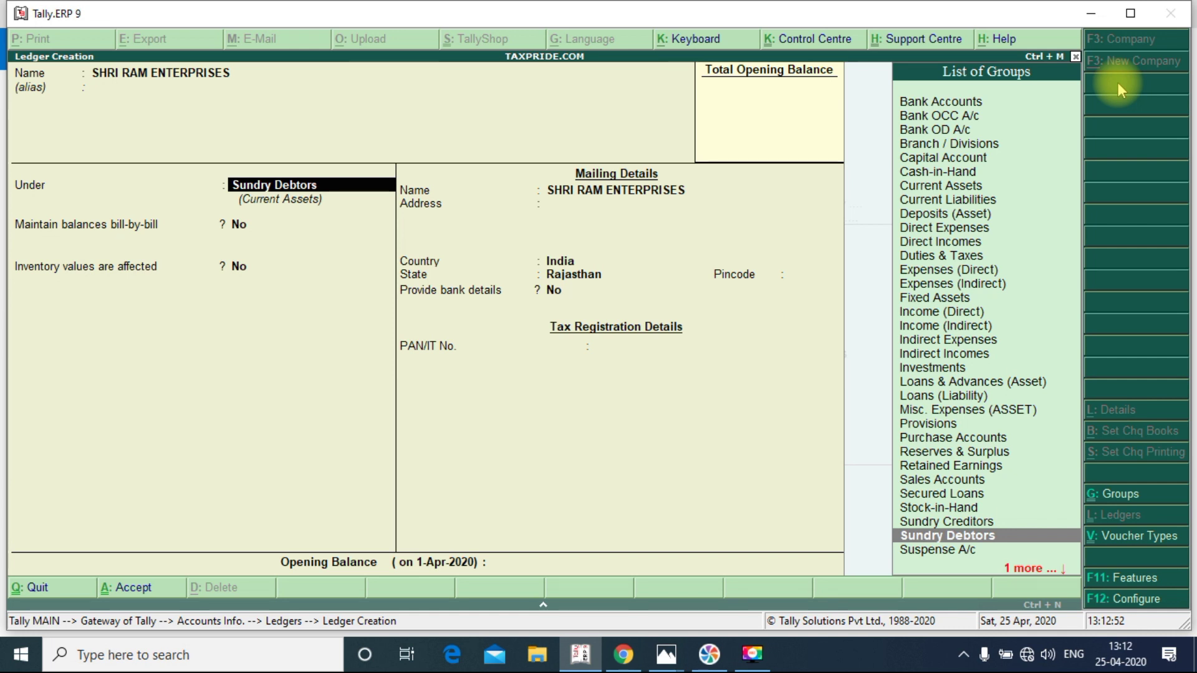
- Place the ledger under Sundry Creditors, keeping bill-by-bill balances and inventory values affected at No
key("Up")
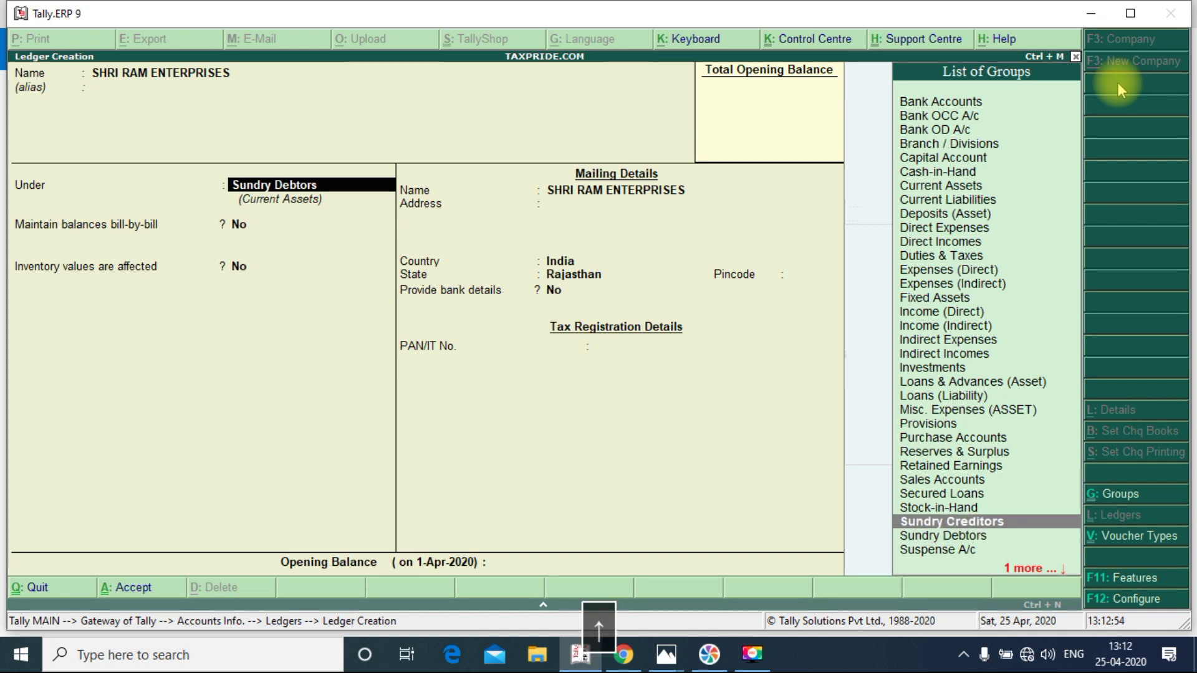
key("Return")
key("Return")
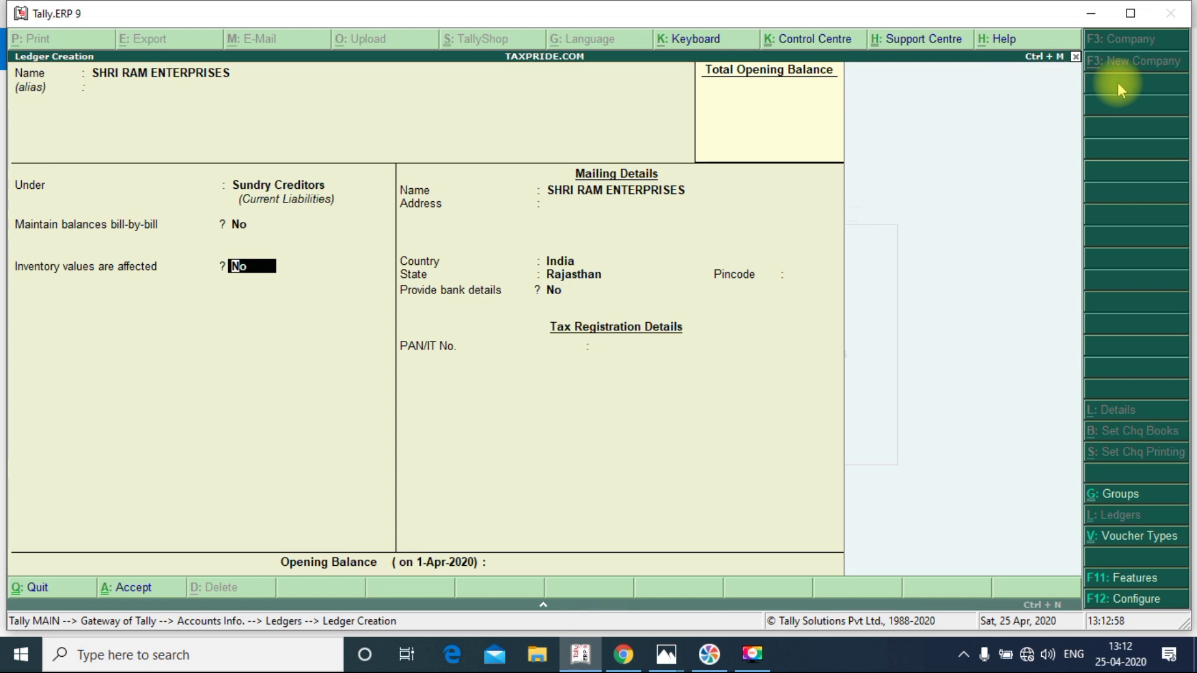
key("Return")
- Enter the supplier's city and postal pincode in the mailing details, keeping India and Rajasthan
key("Return")
type("JAIPUR")
key("Return")
key("Return")
key("Return")
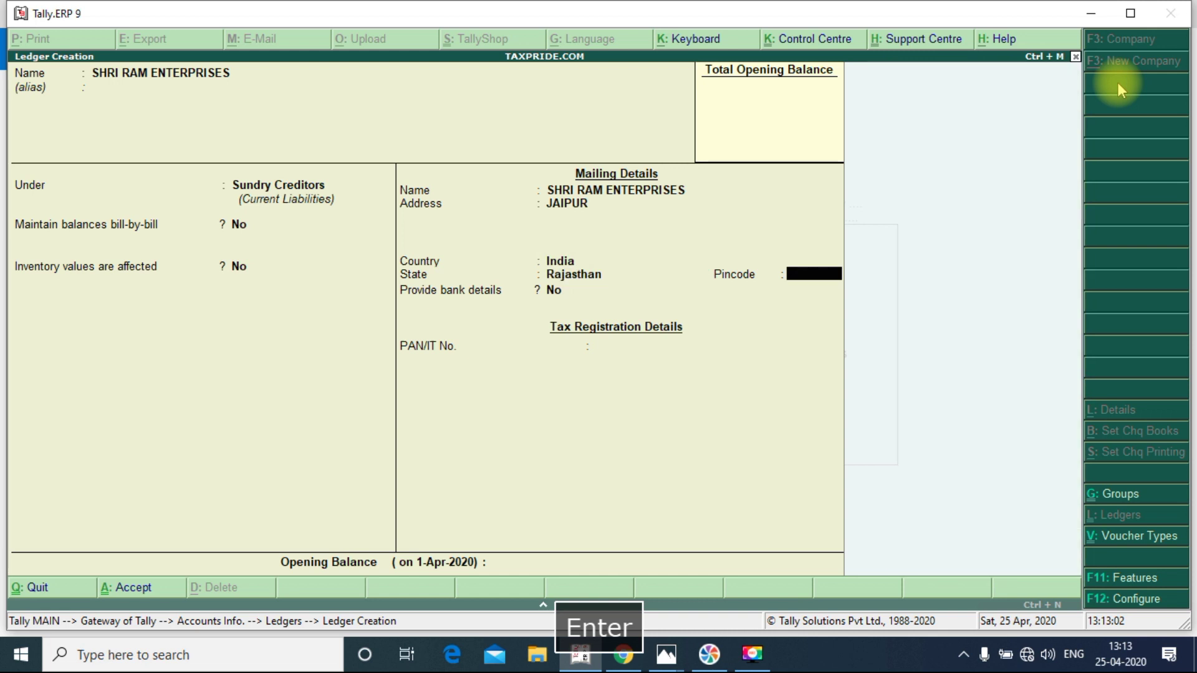
type("302018")
key("Return")
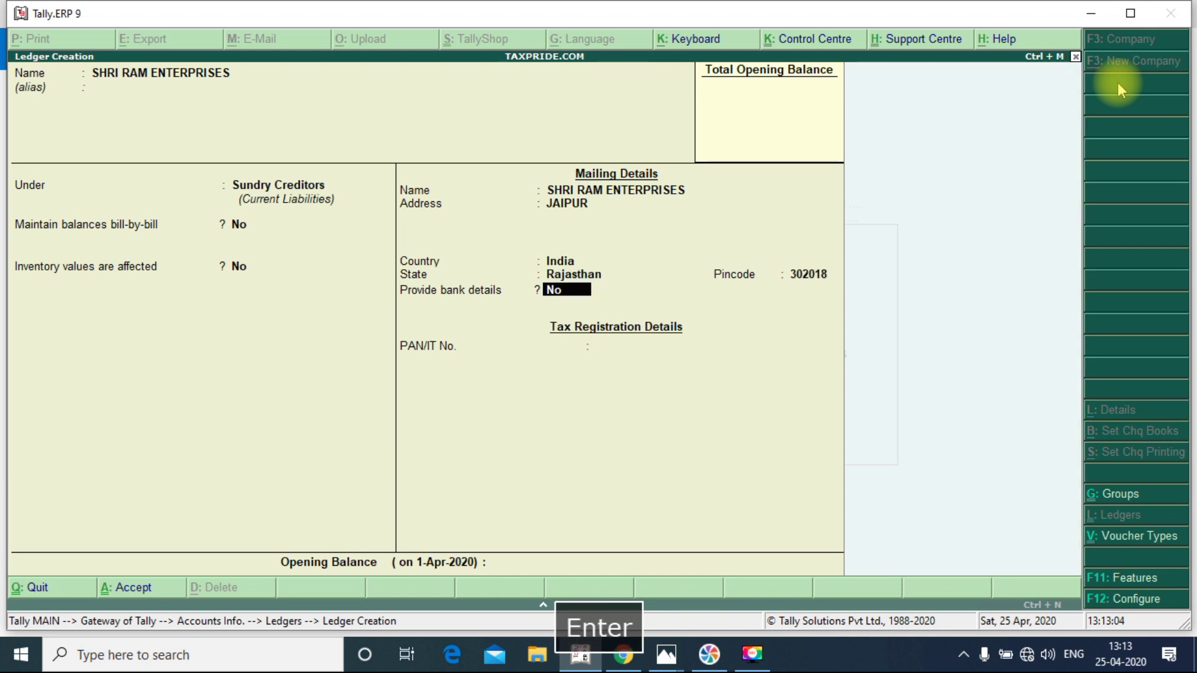
- Accept the SHRI RAM ENTERPRISES ledger without bank details, PAN or opening balance, and quit ledger creation
key("Return")
key("Return")
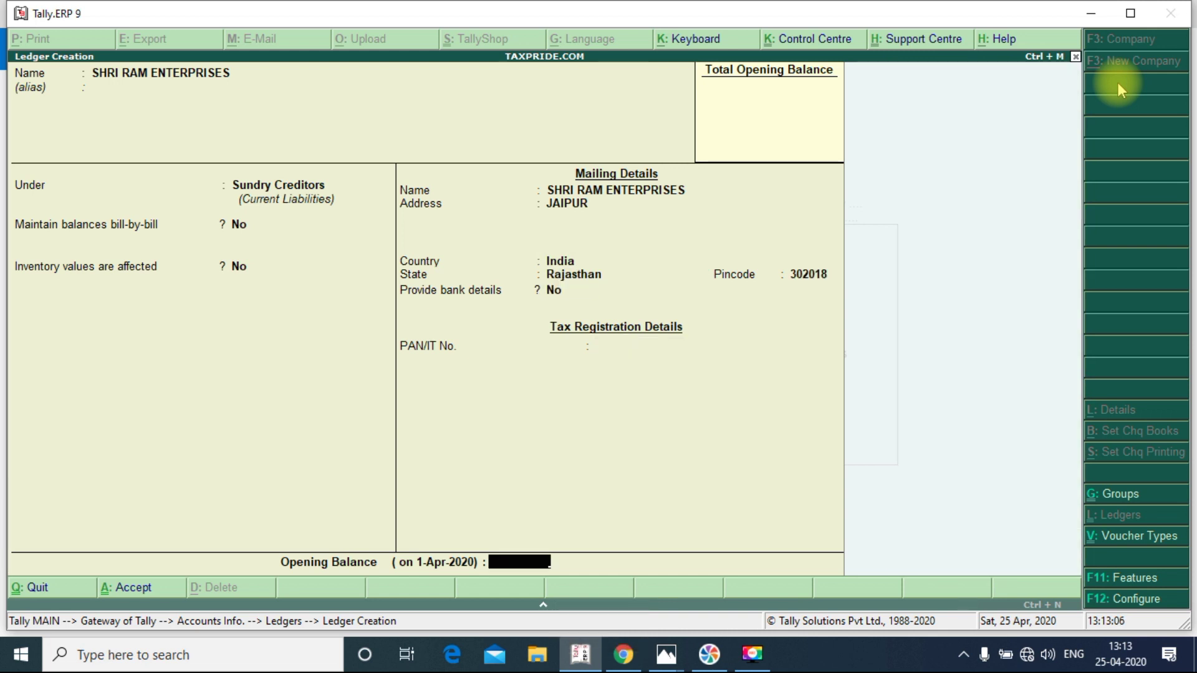
key("Return")
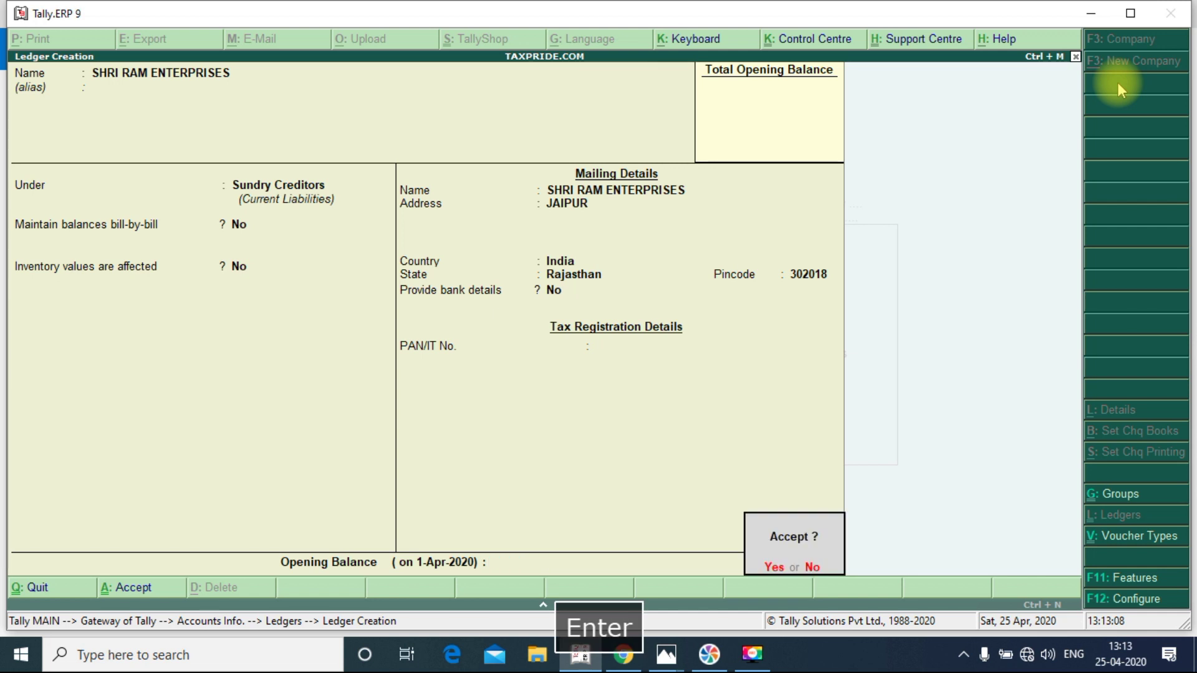
key("Return")
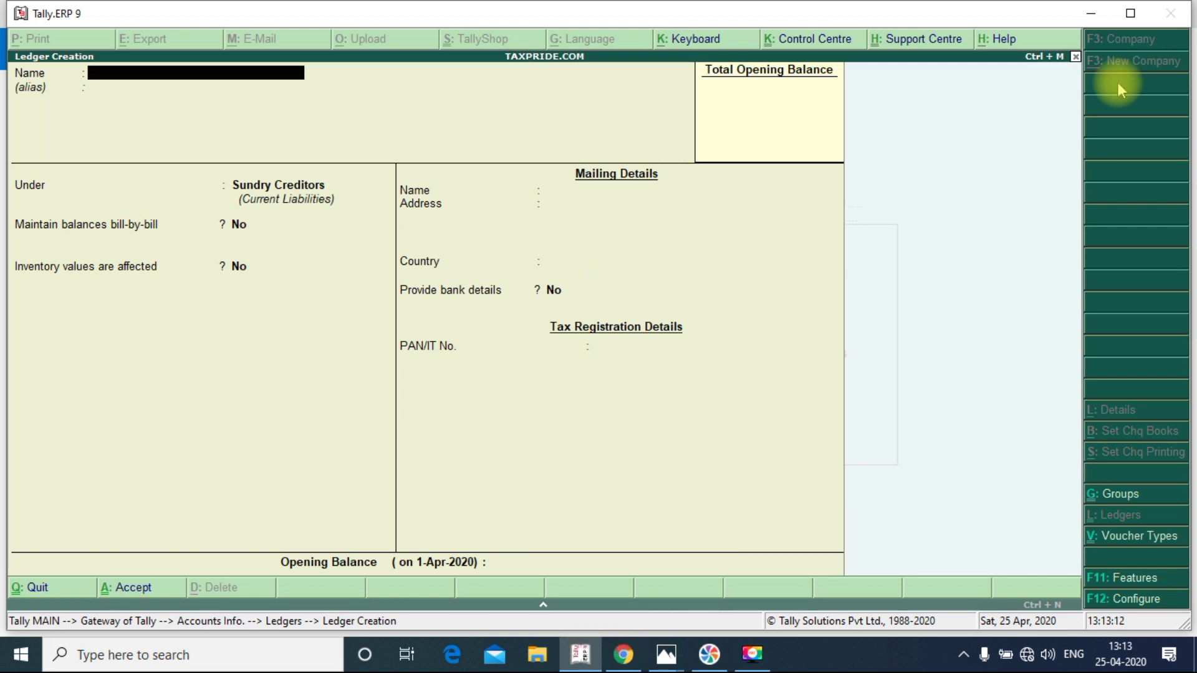
key("Escape")
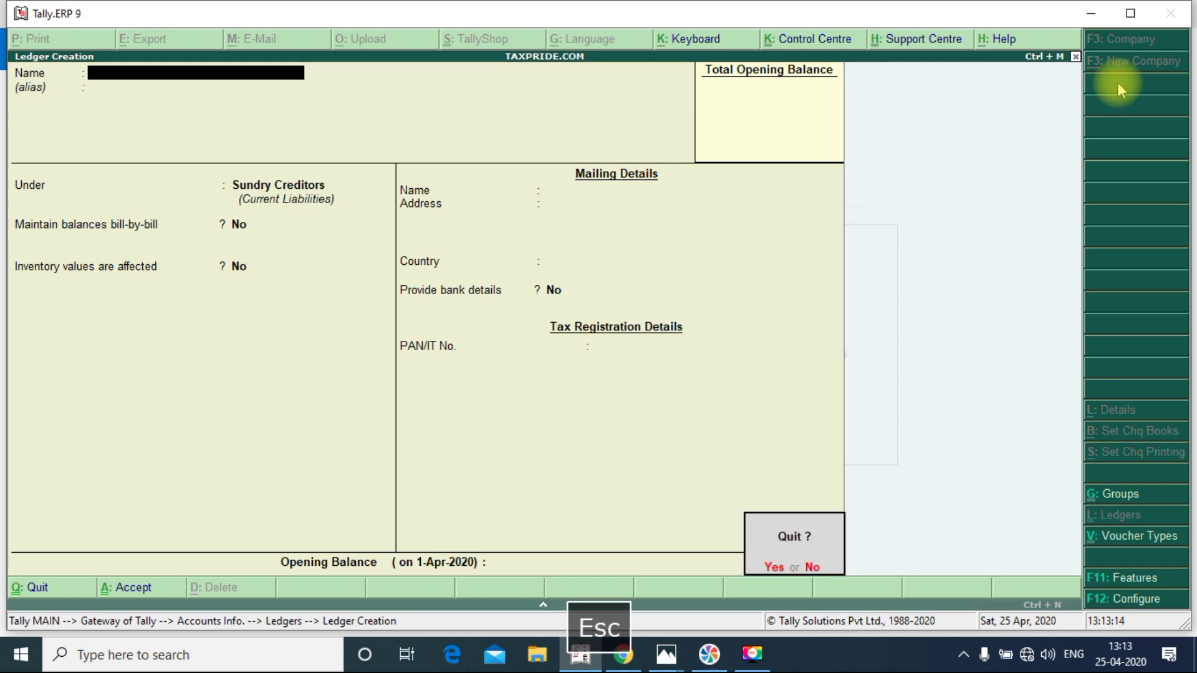
key("Escape")
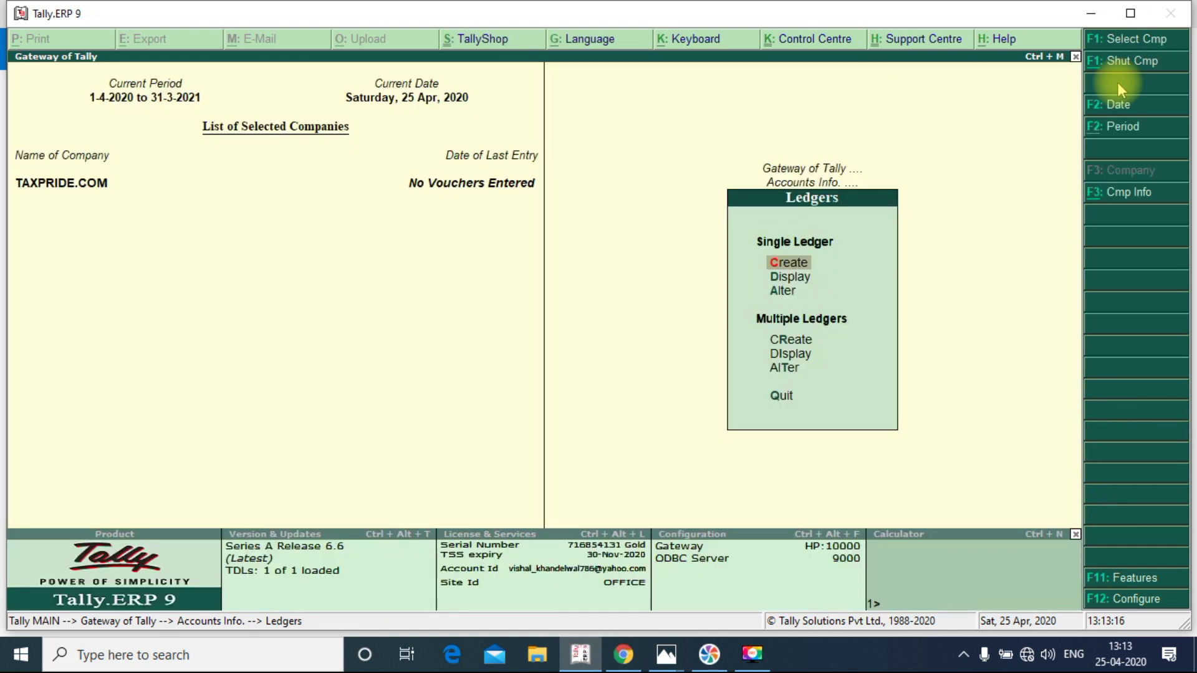
- Display the RAVINDRA ENTERPRISES single ledger to review its details, and return to the list of ledgers
key("Down")
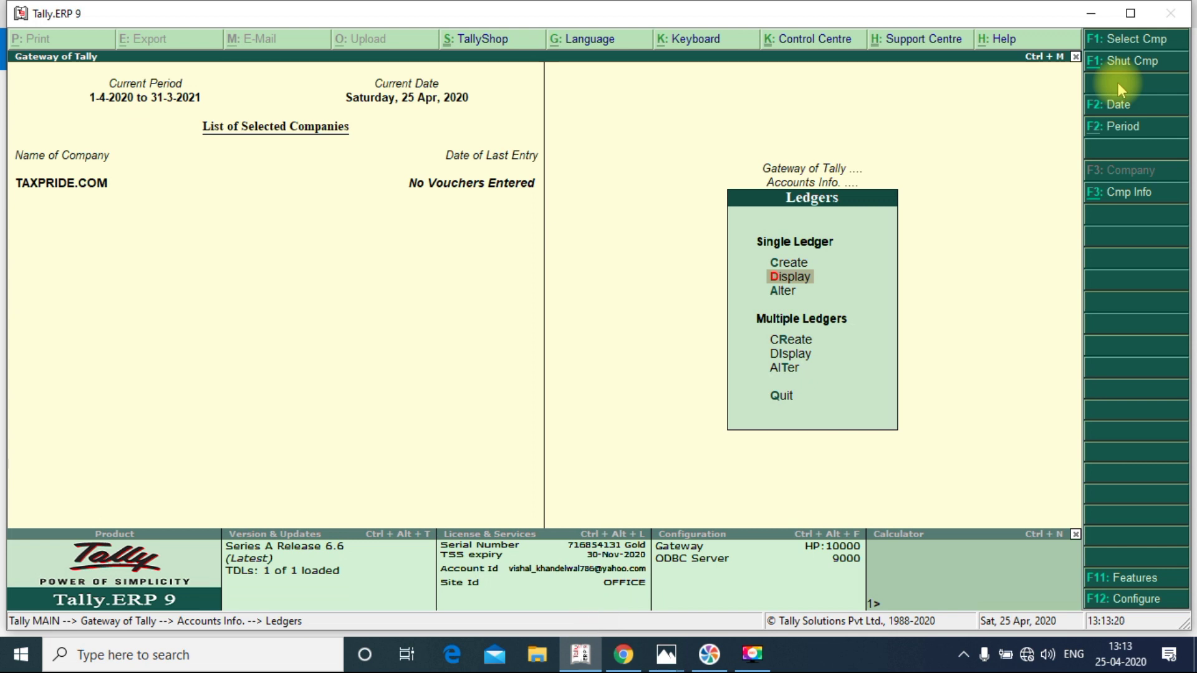
key("Return")
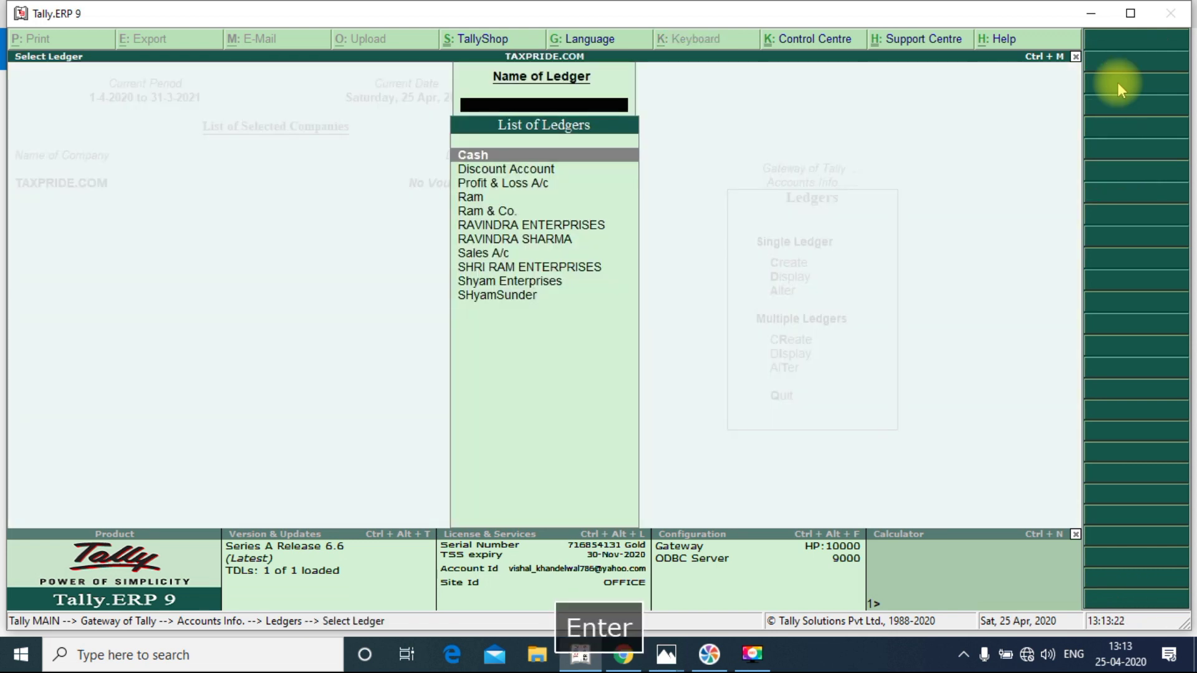
key("Down")
key("Down")
key("Down")
key("Down")
key("Down")
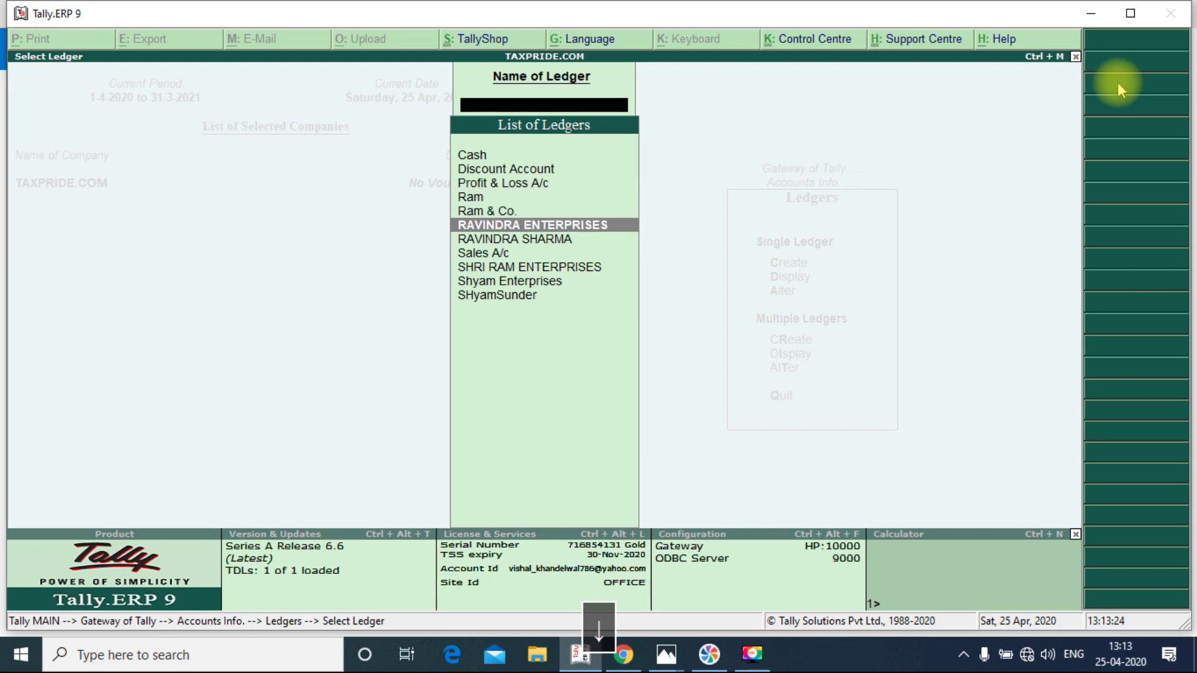
key("Return")
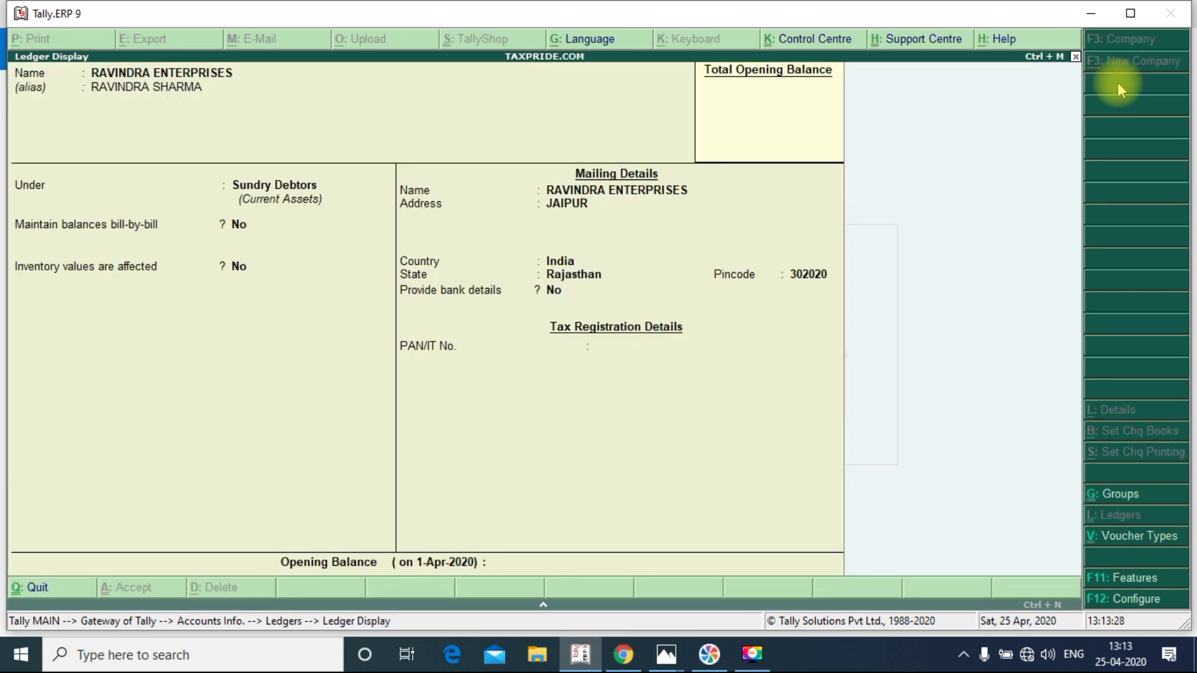
key("Escape")
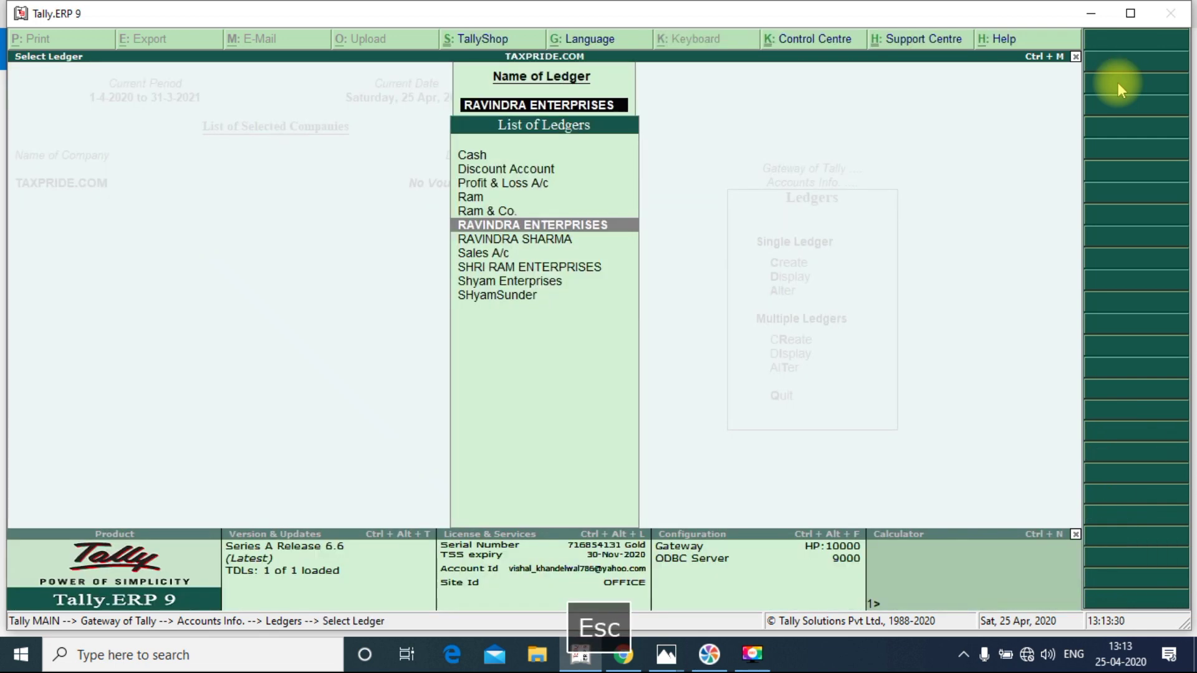
- Display the Sales A/c ledger to review its details, and return to the Ledgers menu
key("Down")
key("Down")
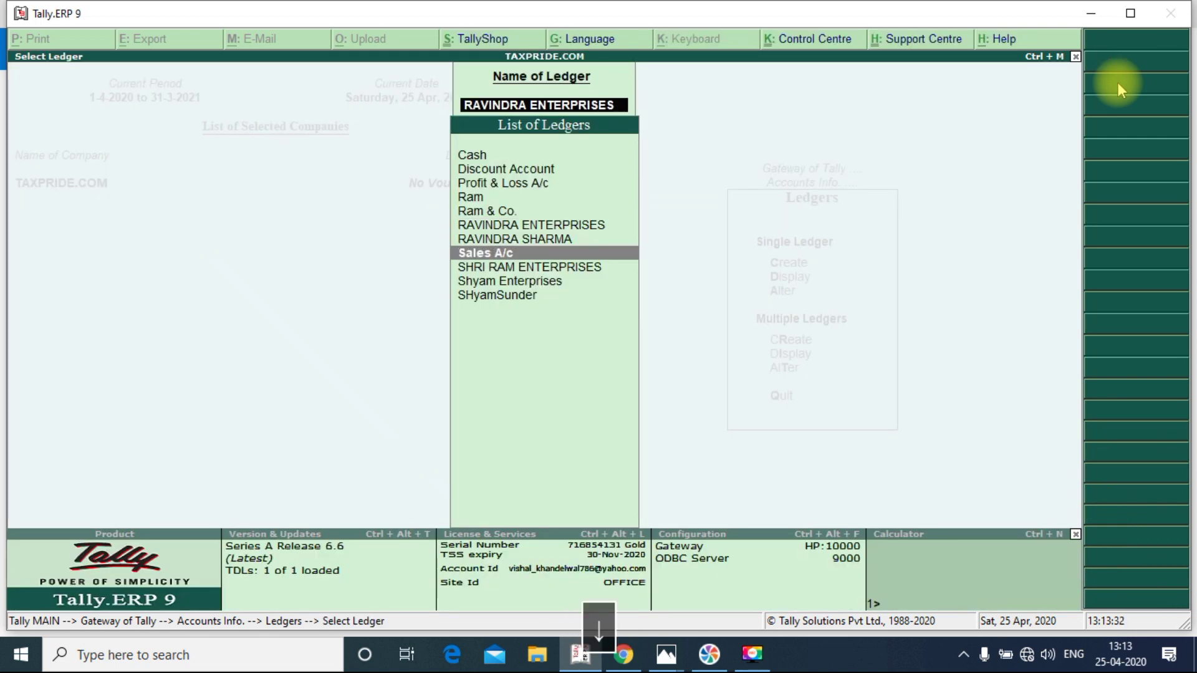
key("Return")
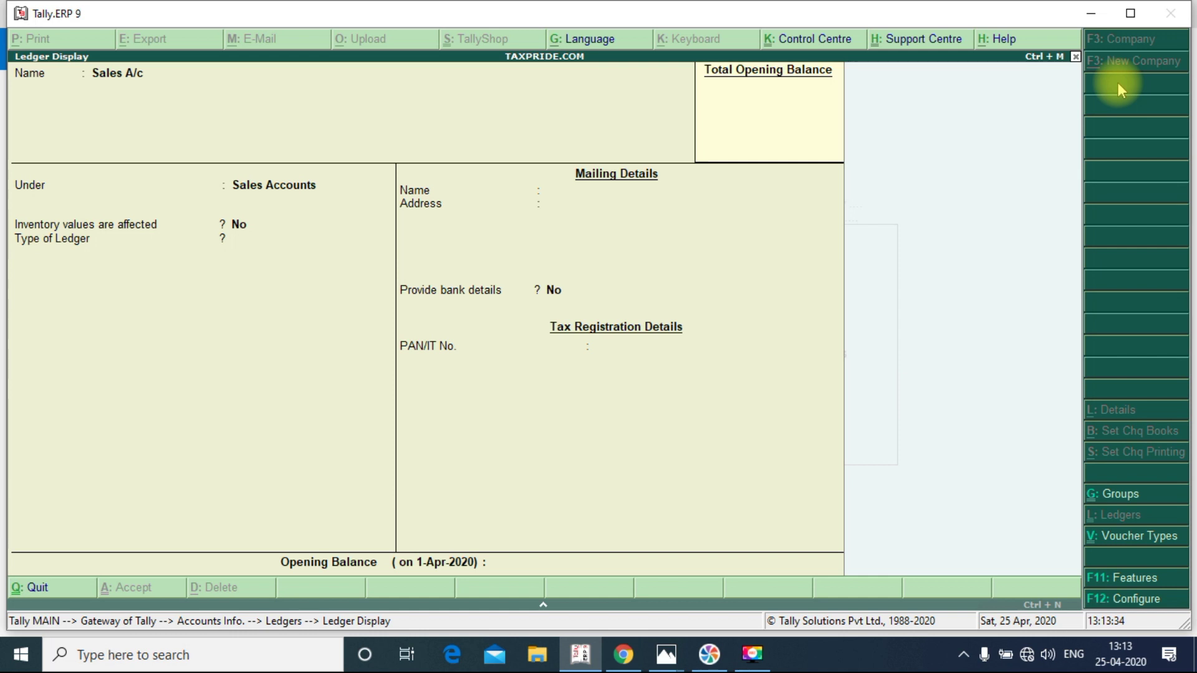
key("Escape")
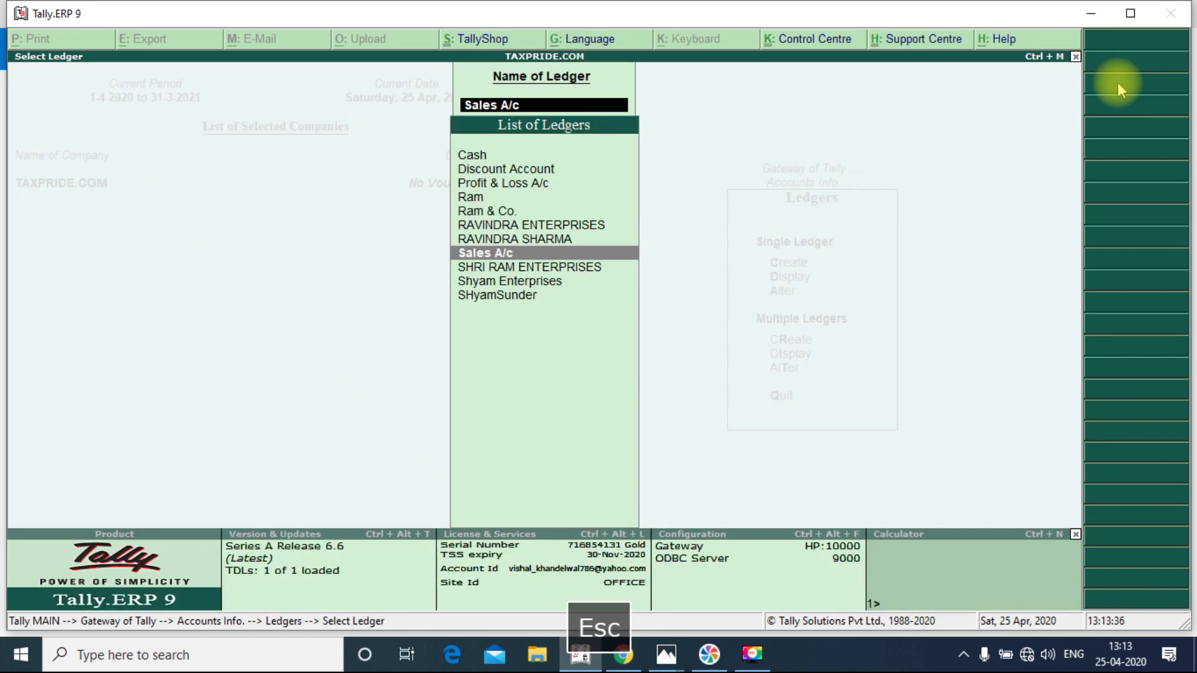
key("Escape")
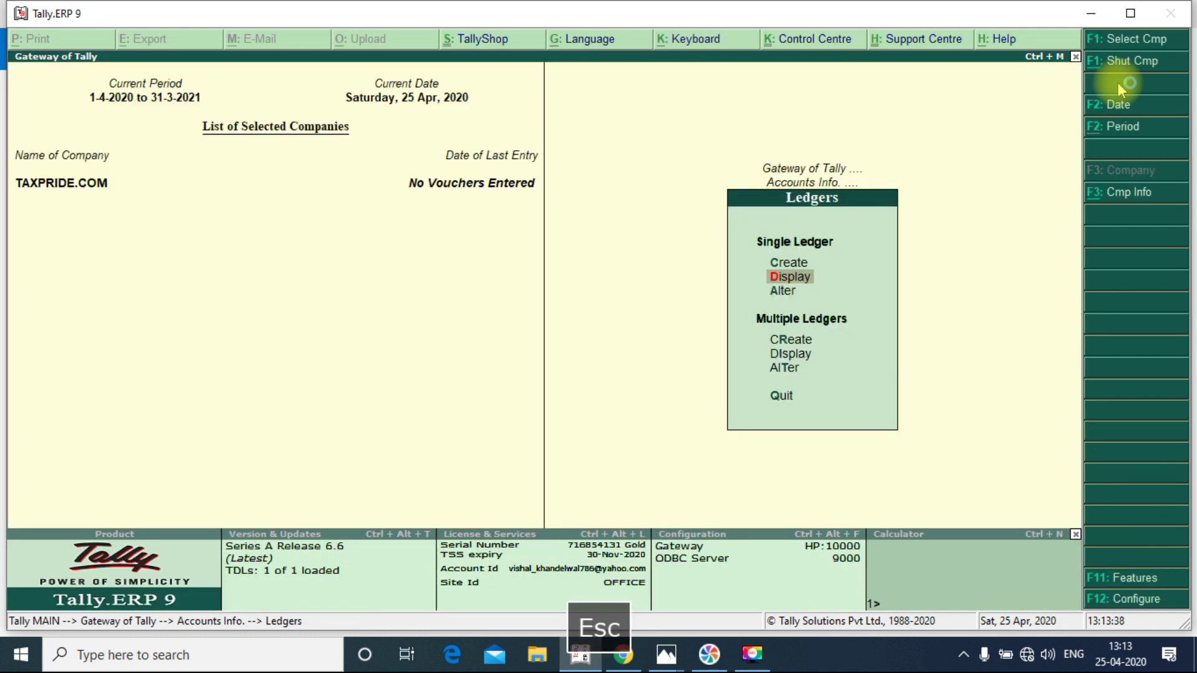
- Open the RAVINDRA ENTERPRISES single ledger for alteration
key("Down")
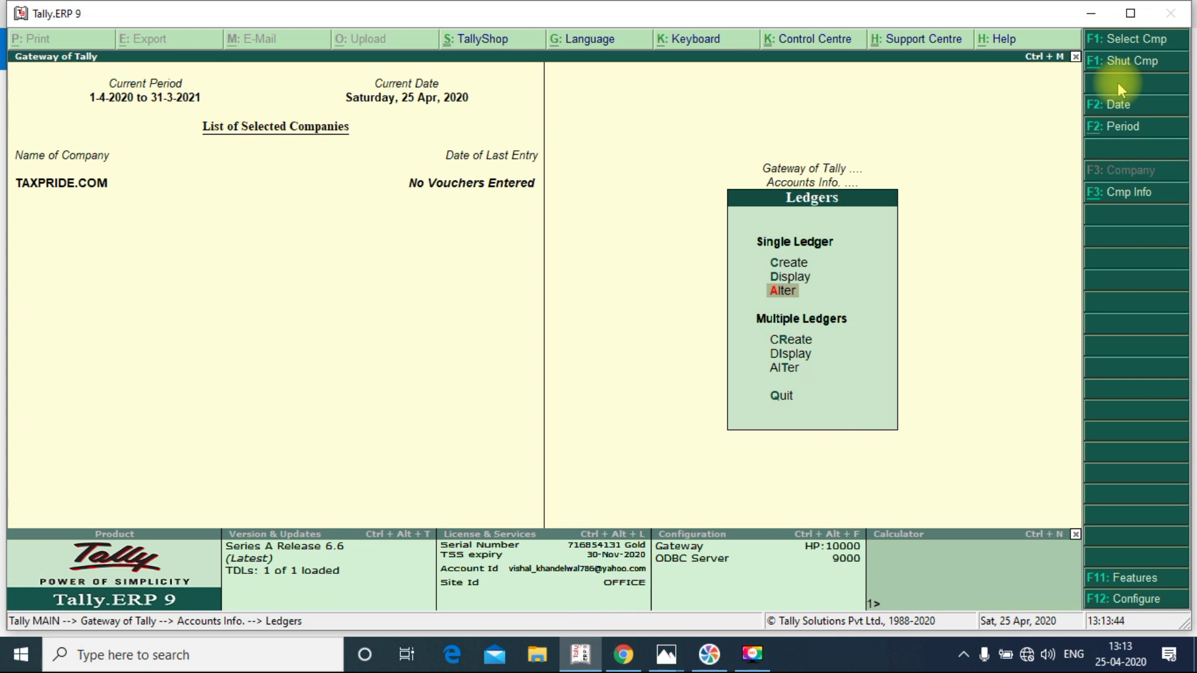
key("Return")
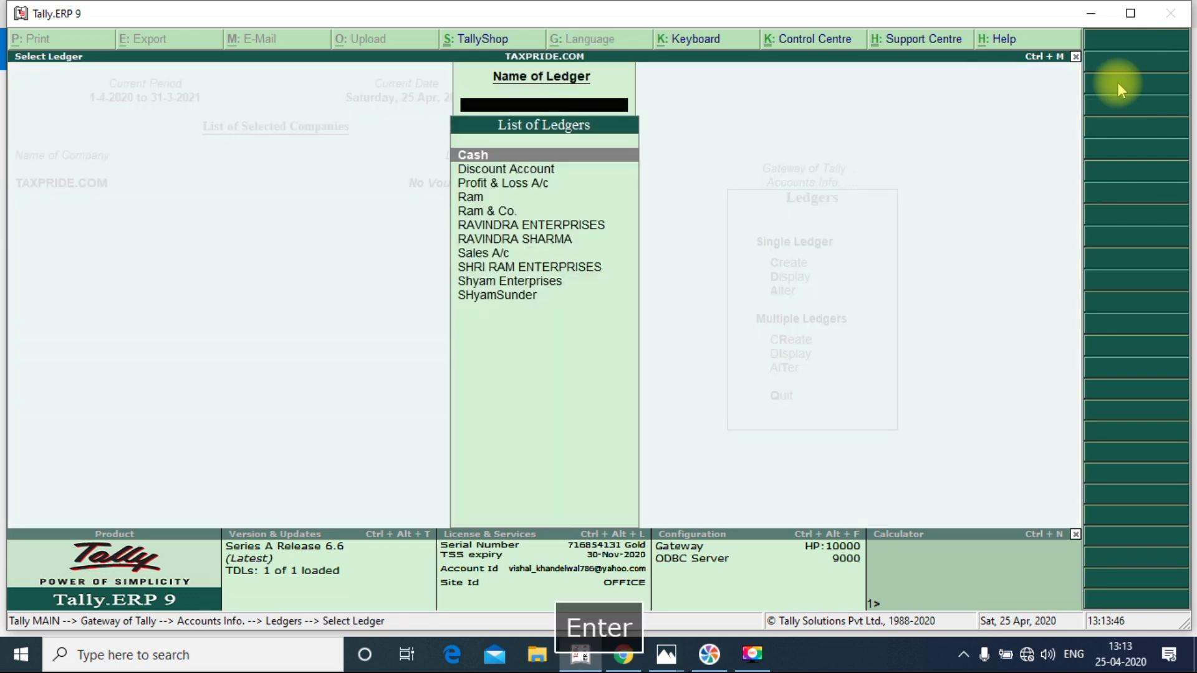
key("Down")
key("Down")
key("Down")
key("Down")
key("Down")
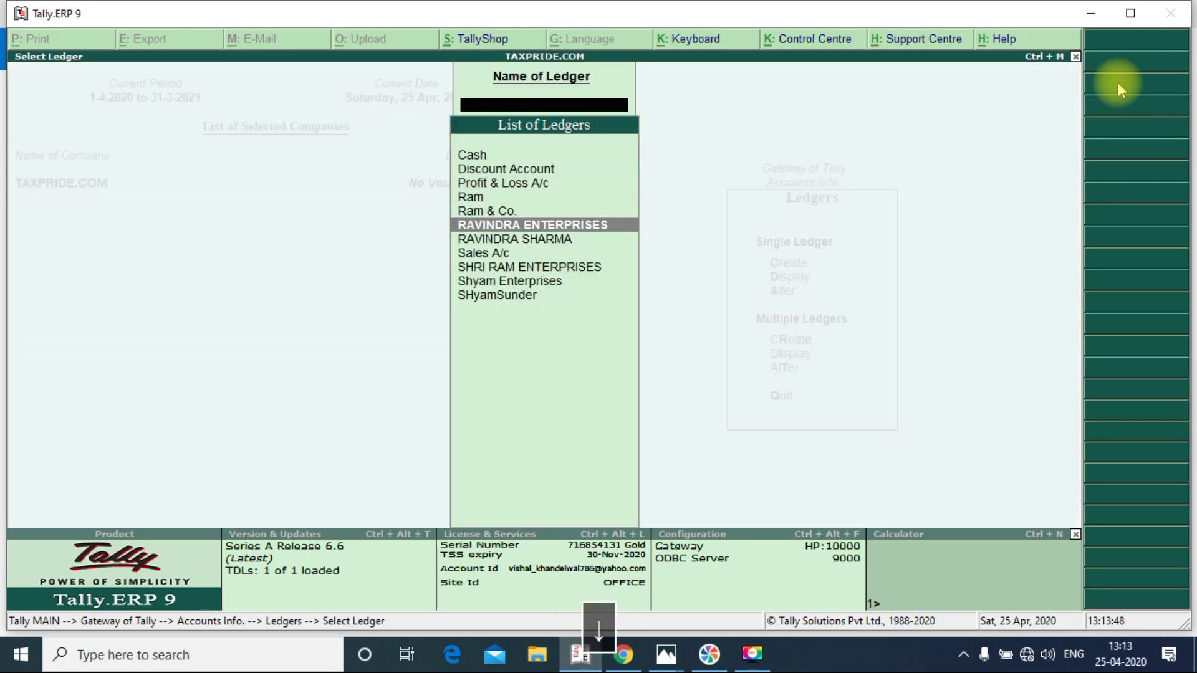
key("Return")
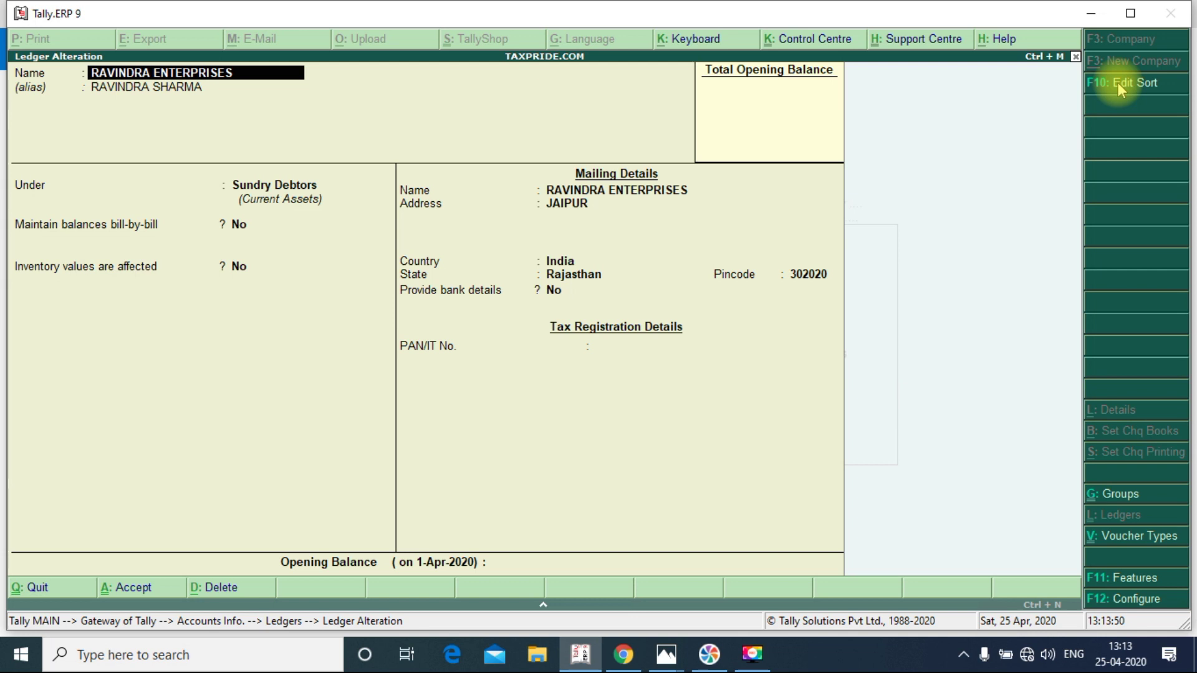
- Rename the RAVINDRA ENTERPRISES ledger to RAVINDRA & CO
key("End")
key("BackSpace")
key("BackSpace")
key("BackSpace")
key("BackSpace")
key("BackSpace")
key("BackSpace")
key("BackSpace")
key("BackSpace")
key("BackSpace")
key("BackSpace")
key("BackSpace")
key("BackSpace")
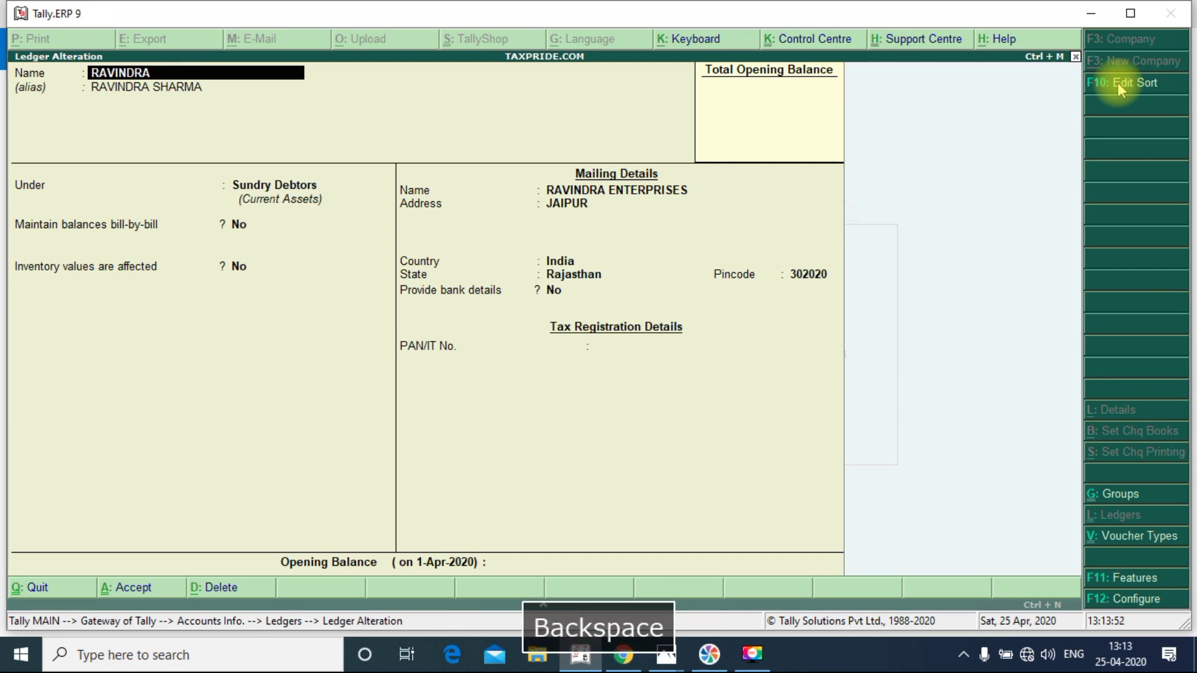
type("& C")
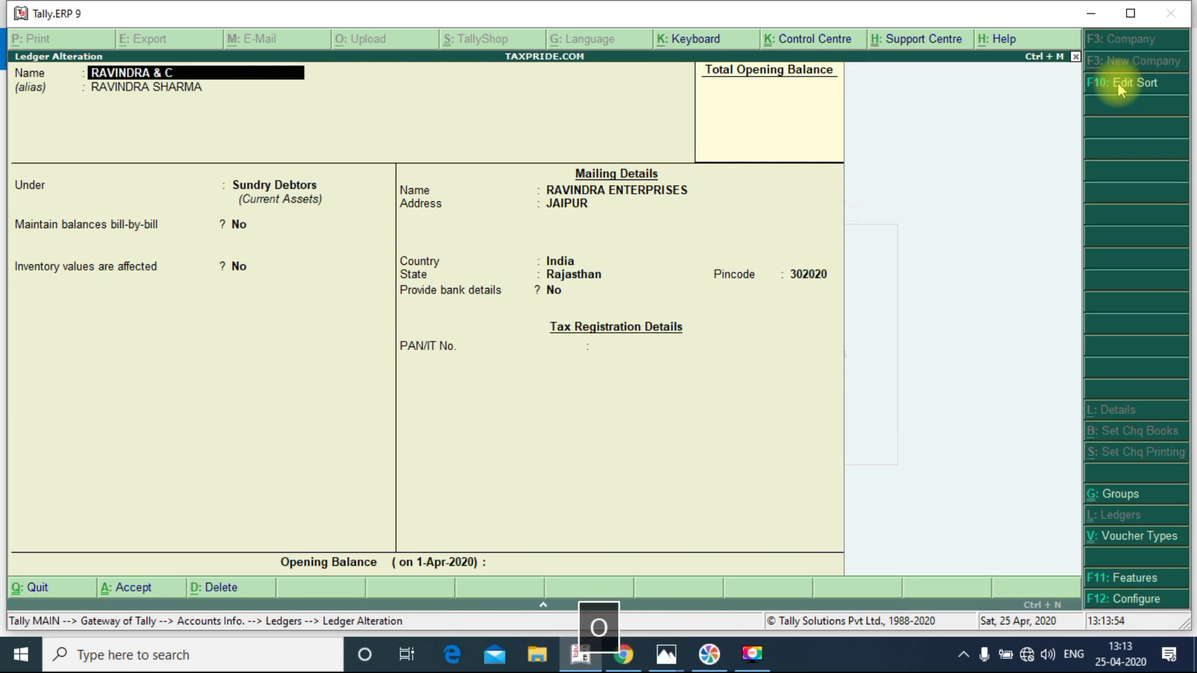
type("O.")
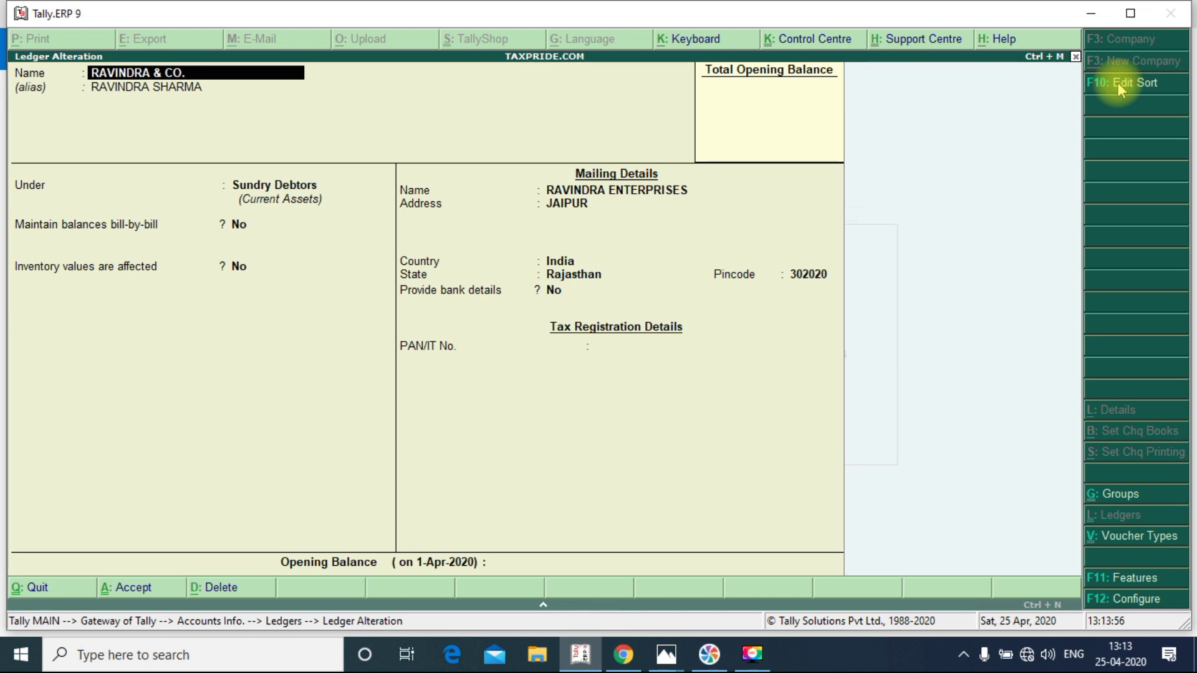
- Keep the ledger's alias, group, mailing and tax details as they are, and accept the alteration
key("Return")
key("Return")
key("Return")
key("Return")
key("Return")
key("Return")
key("Return")
key("Return")
key("Return")
key("Return")
key("Return")
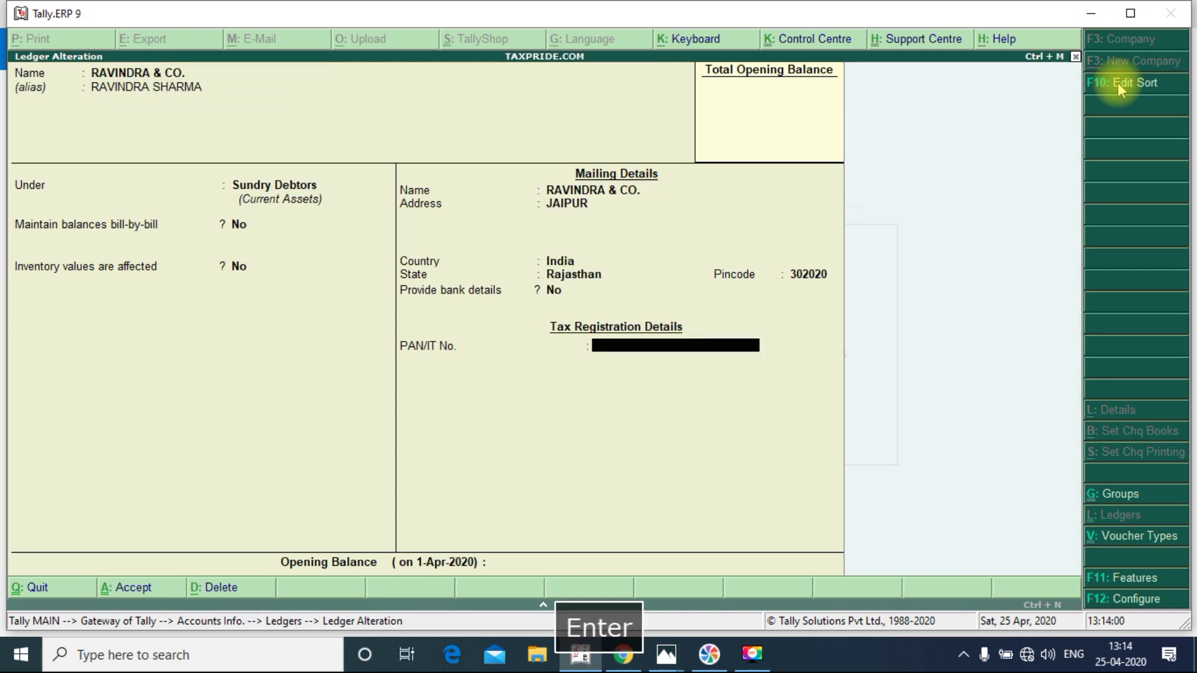
key("Return")
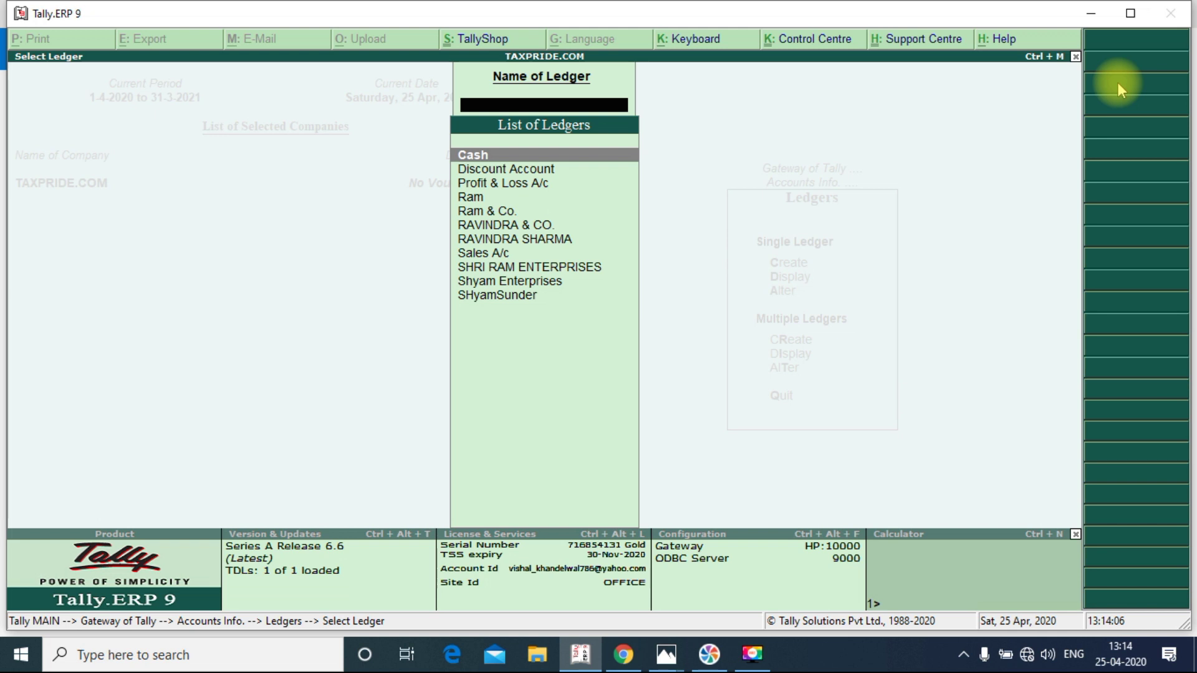
- Open the Shyam Enterprises ledger for alteration and delete it
key("Down")
key("Down")
key("Down")
key("Down")
key("Down")
key("Down")
key("Down")
key("Down")
key("Down")
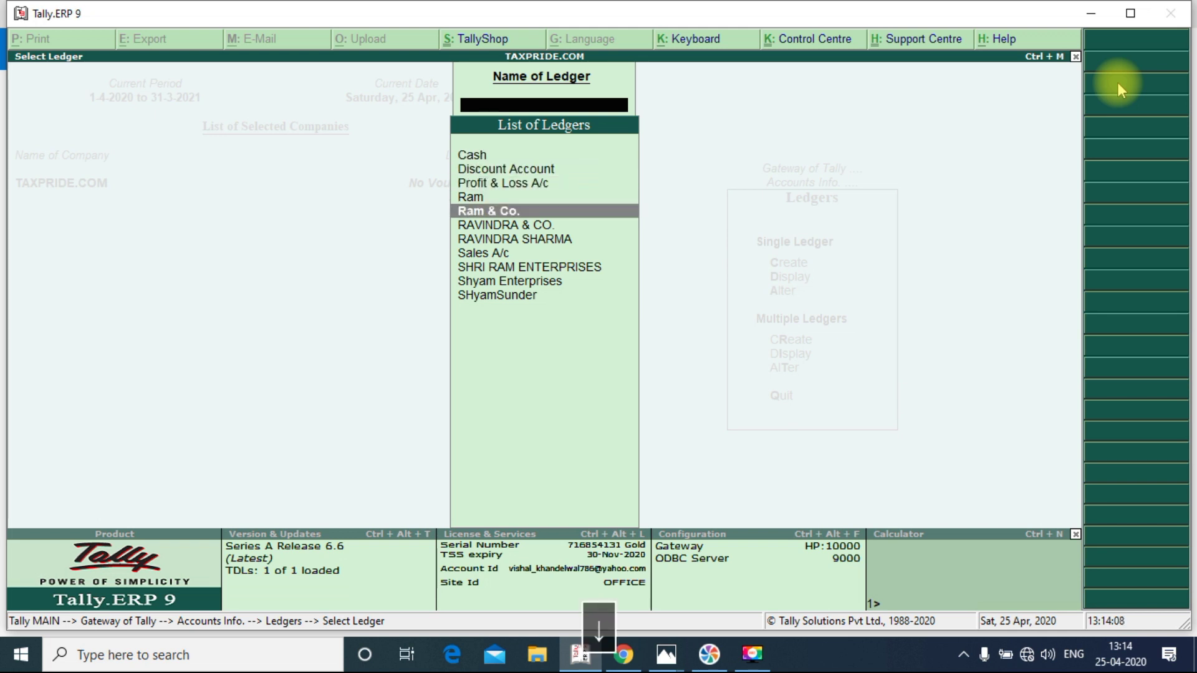
key("Return")
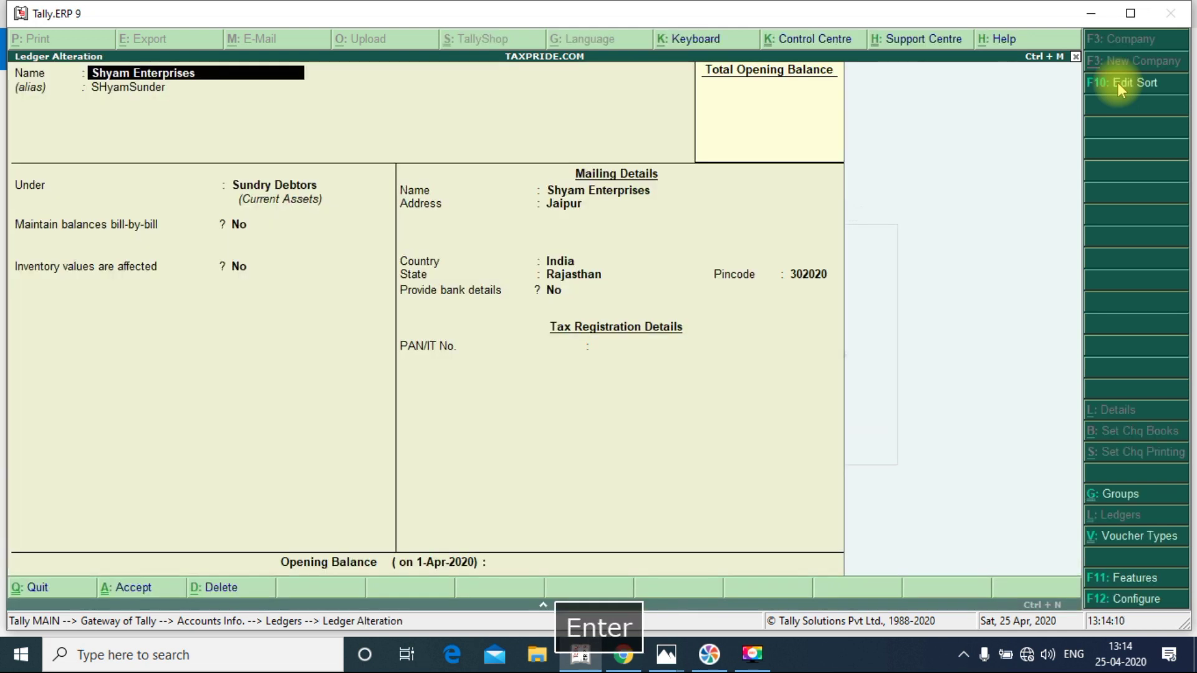
key("alt+d")
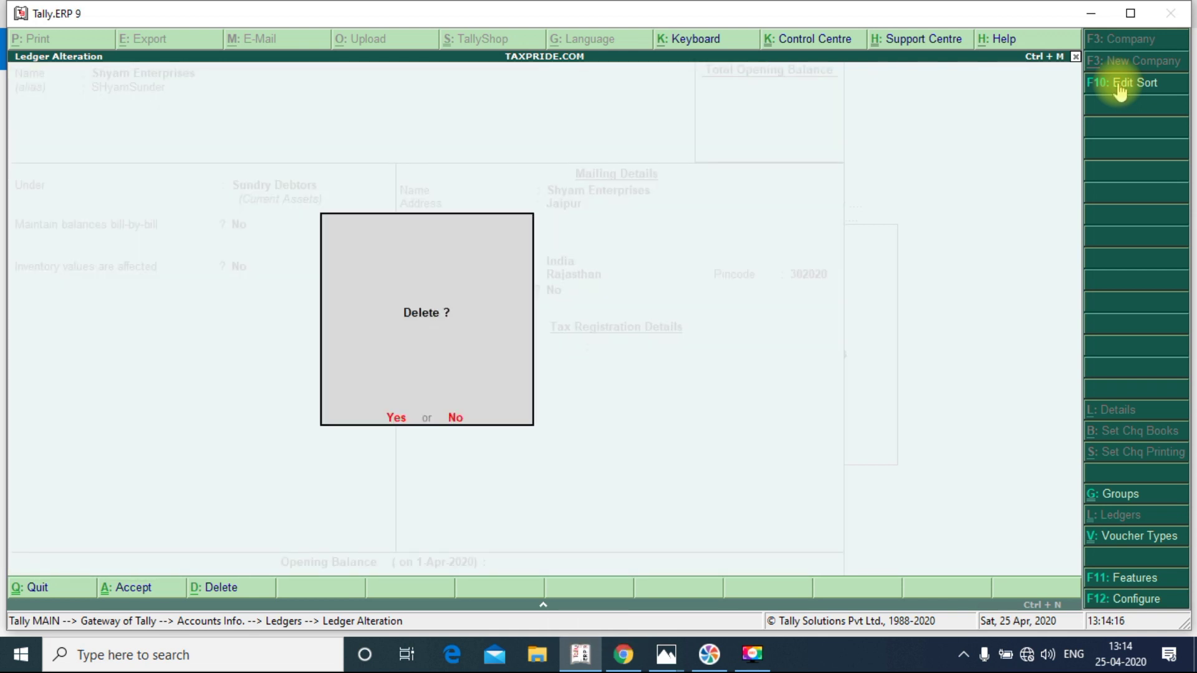
key("Return")
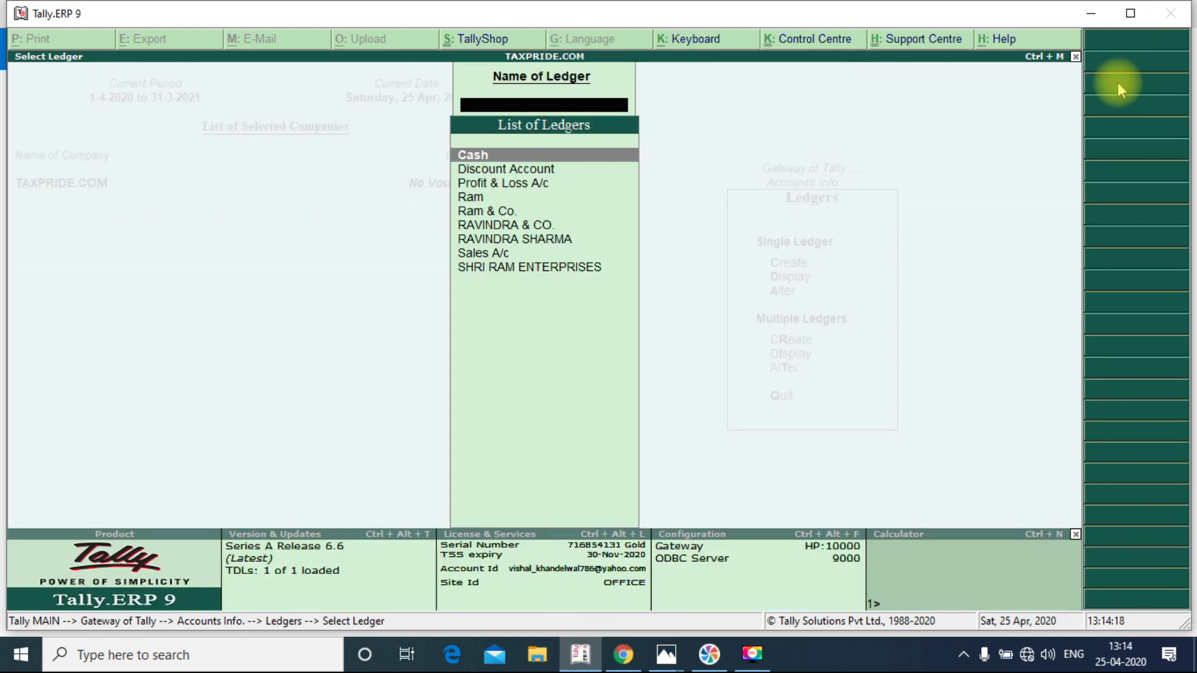
key("Down")
key("Down")
key("Down")
key("Down")
key("Down")
key("Down")
key("Down")
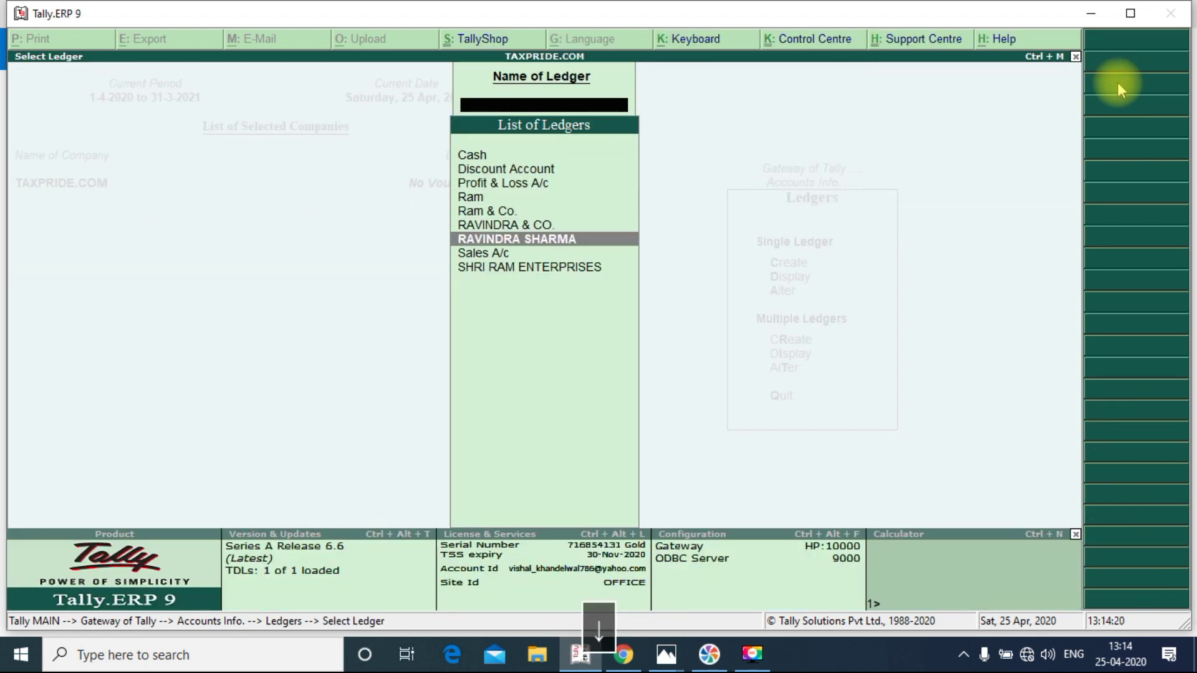
- Leave the ledger list for the Gateway of Tally, and start a Payment voucher with Cash as the account
key("Escape")
key("Escape")
key("Escape")
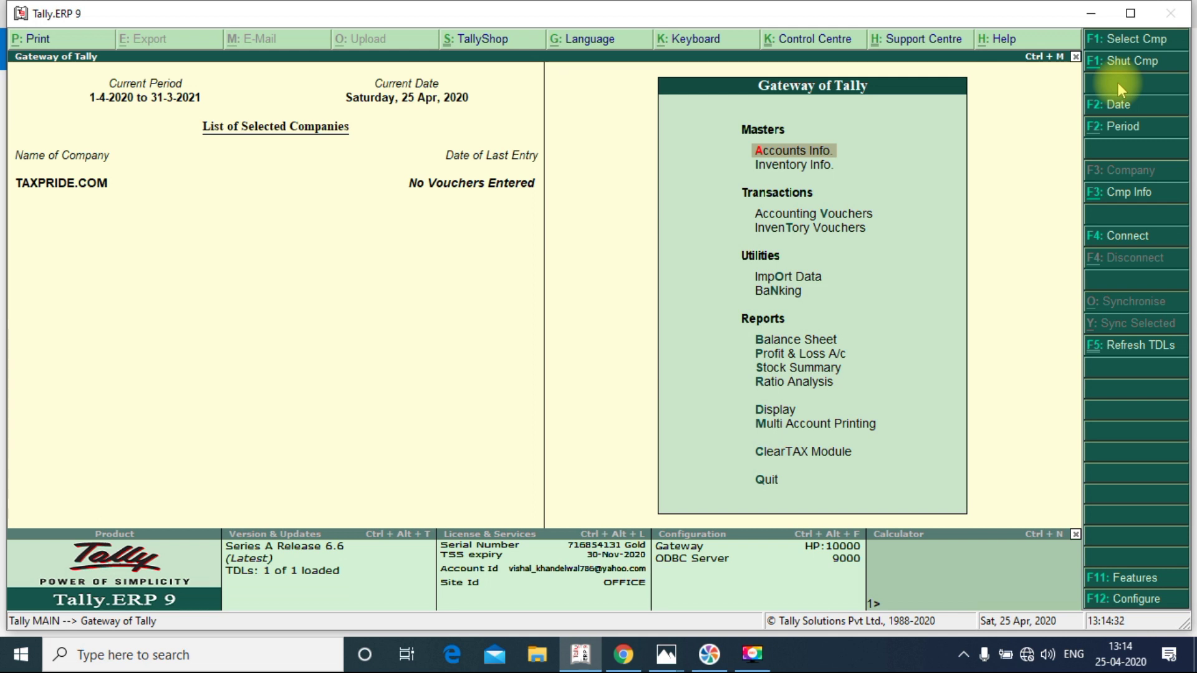
key("v")
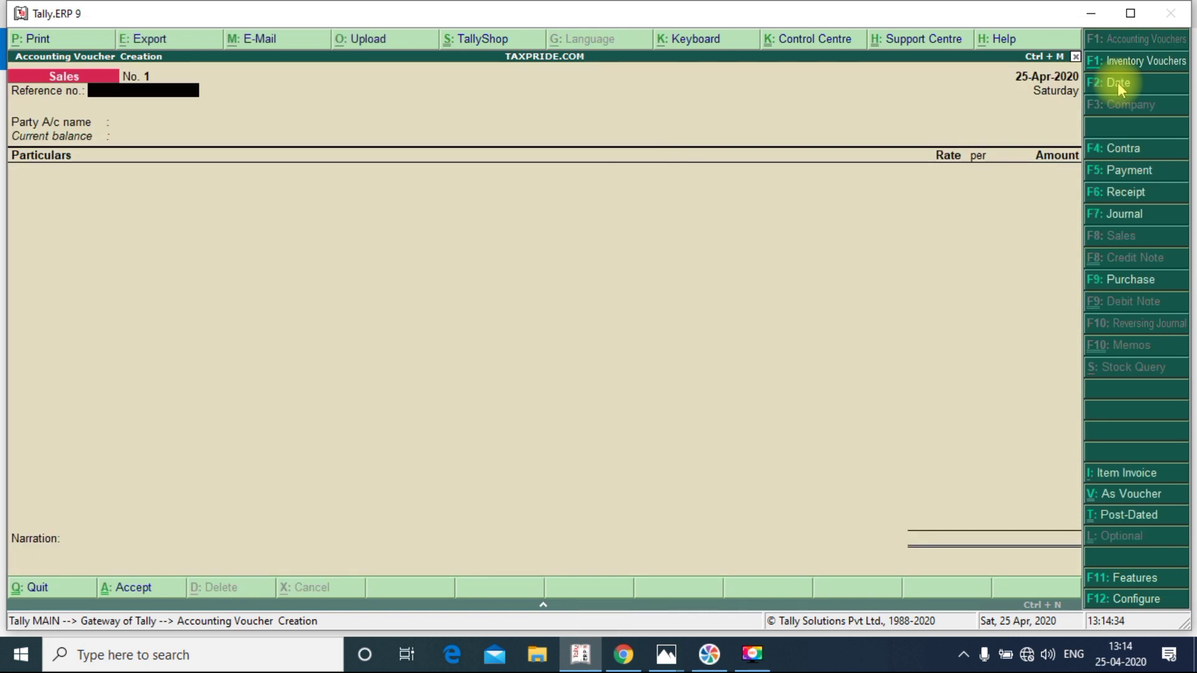
key("F5")
type("cas")
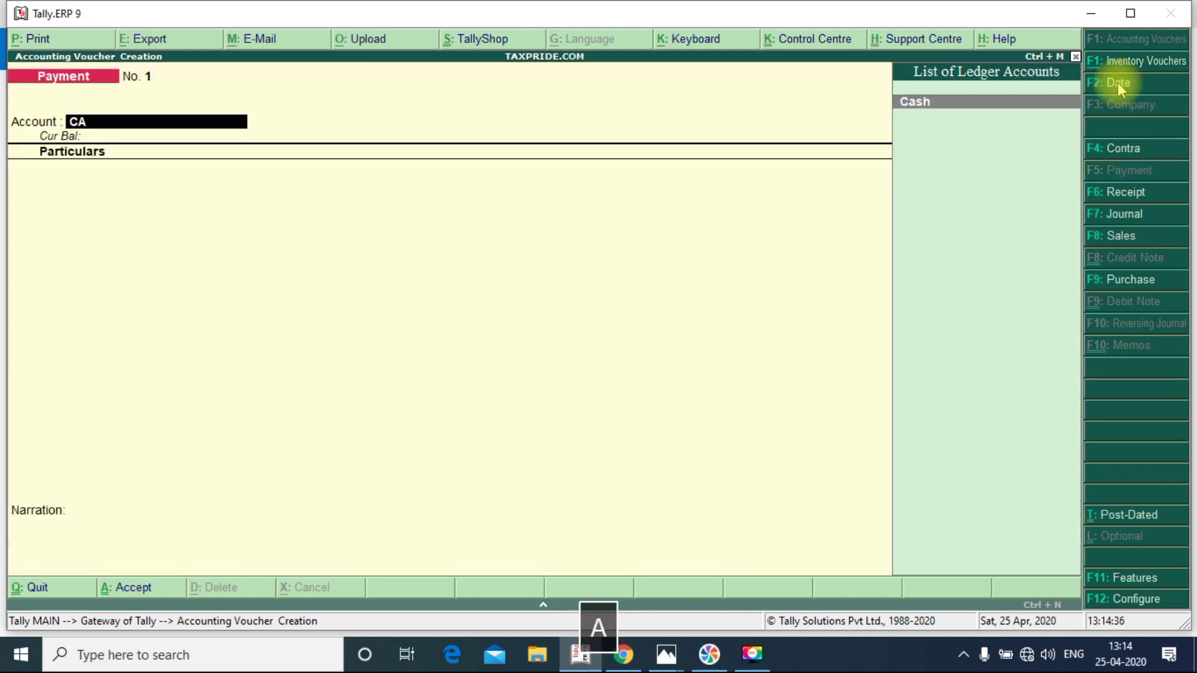
key("Return")
- Enter SHRI RAM ENTERPRISES with an amount of 10,000 in the Payment voucher, and accept it without a narration
type("S")
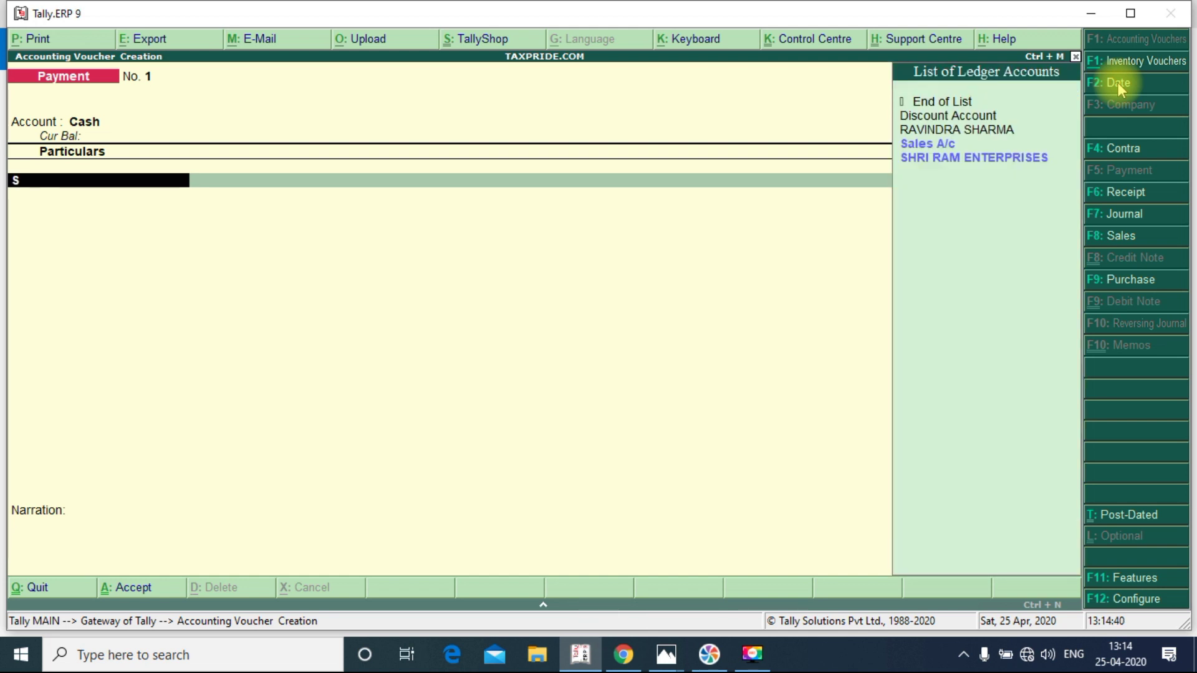
key("Down")
key("Down")
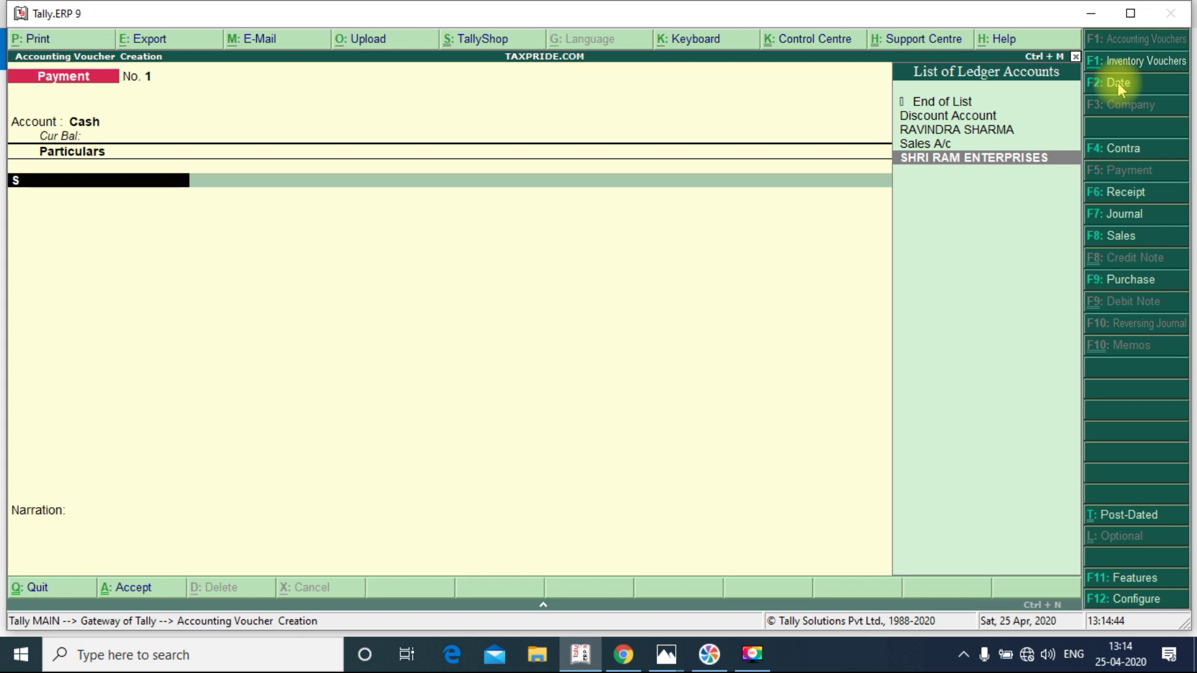
key("Return")
type("10000")
key("Return")
key("Return")
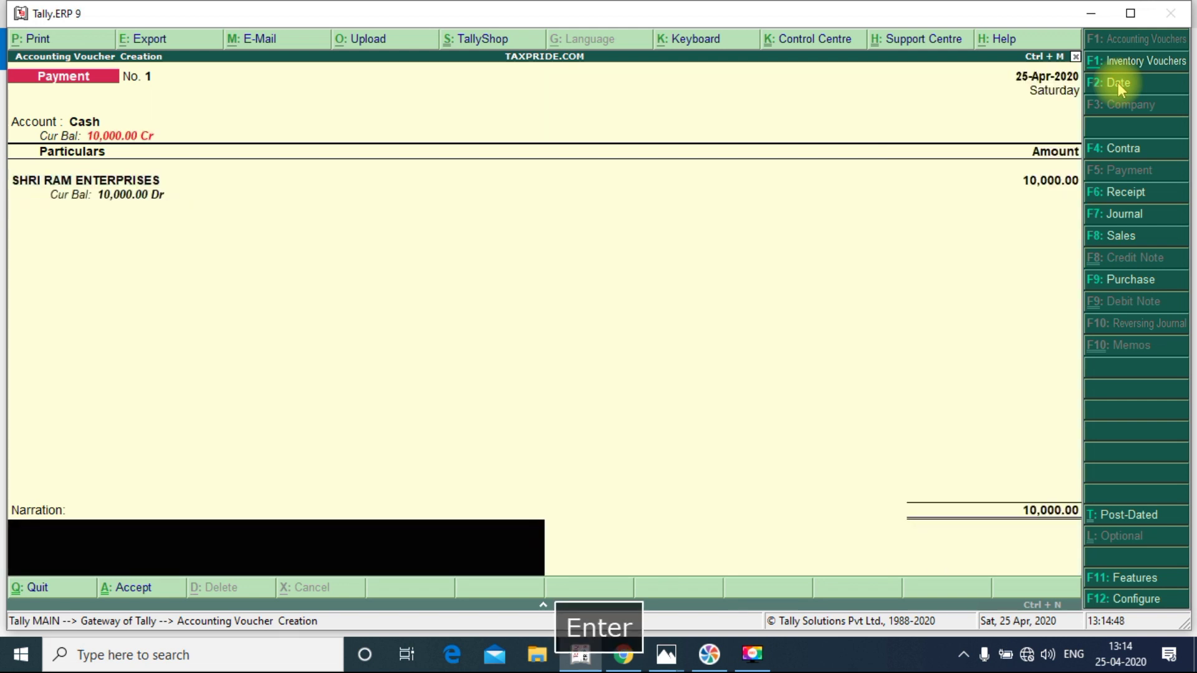
key("Return")
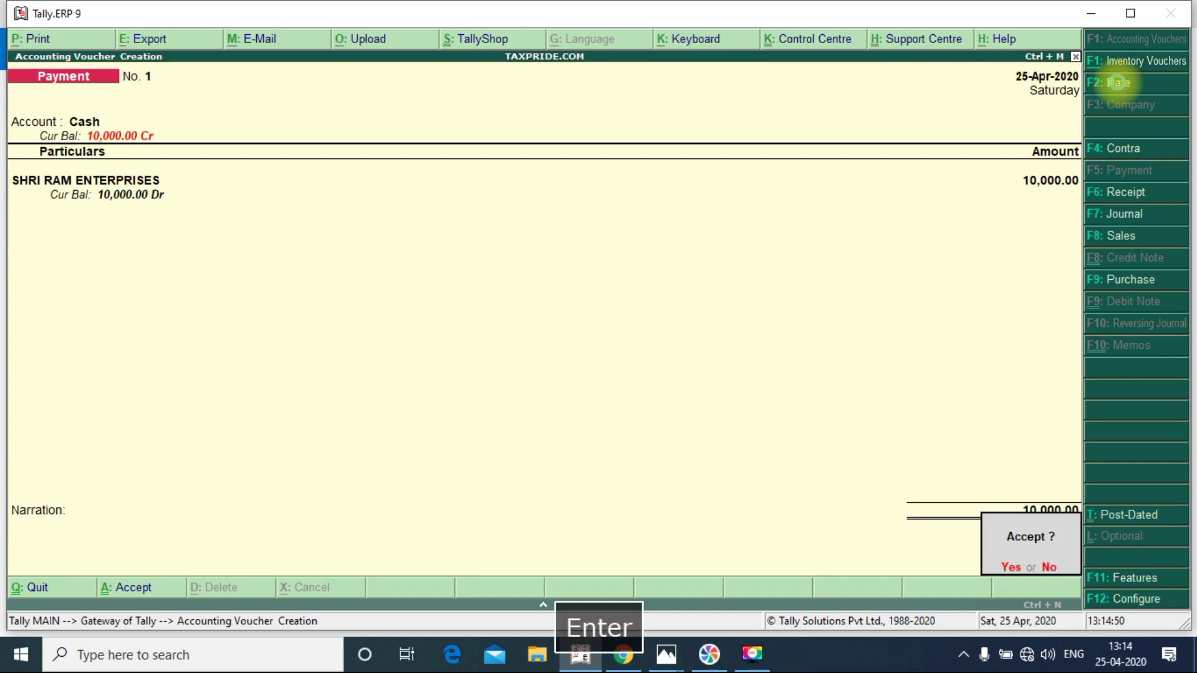
key("Return")
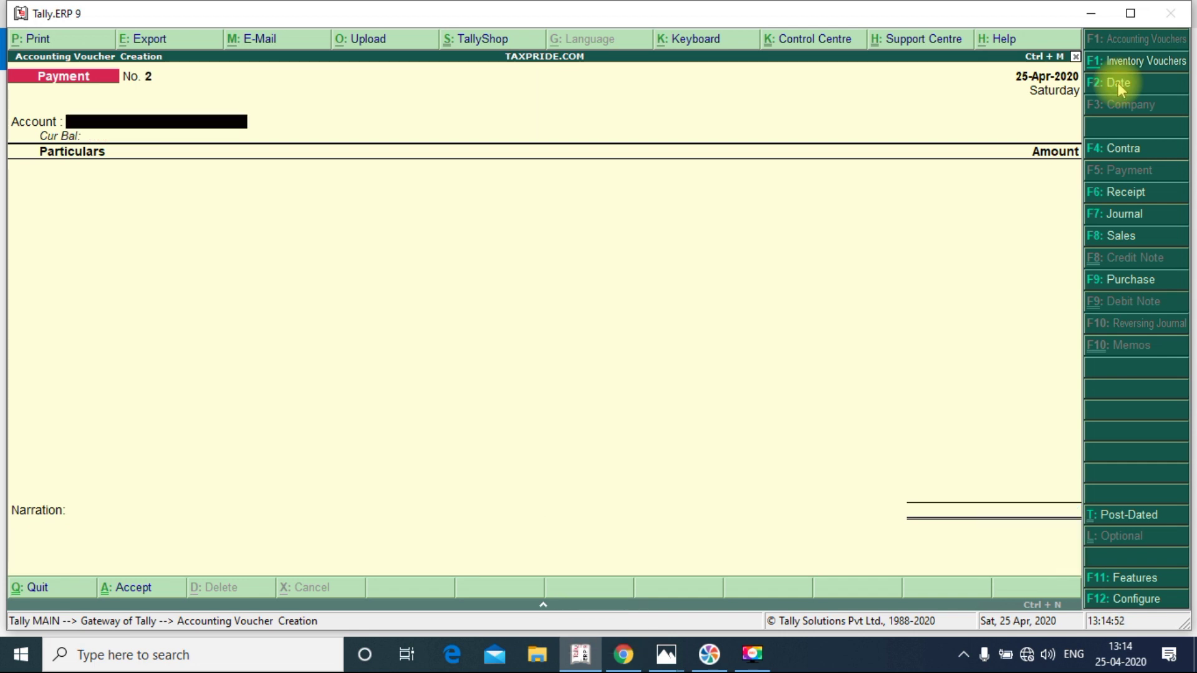
- Quit voucher entry and bring up the list of single ledgers for alteration
key("Escape")
key("Escape")
key("Up")
key("Up")
key("Return")
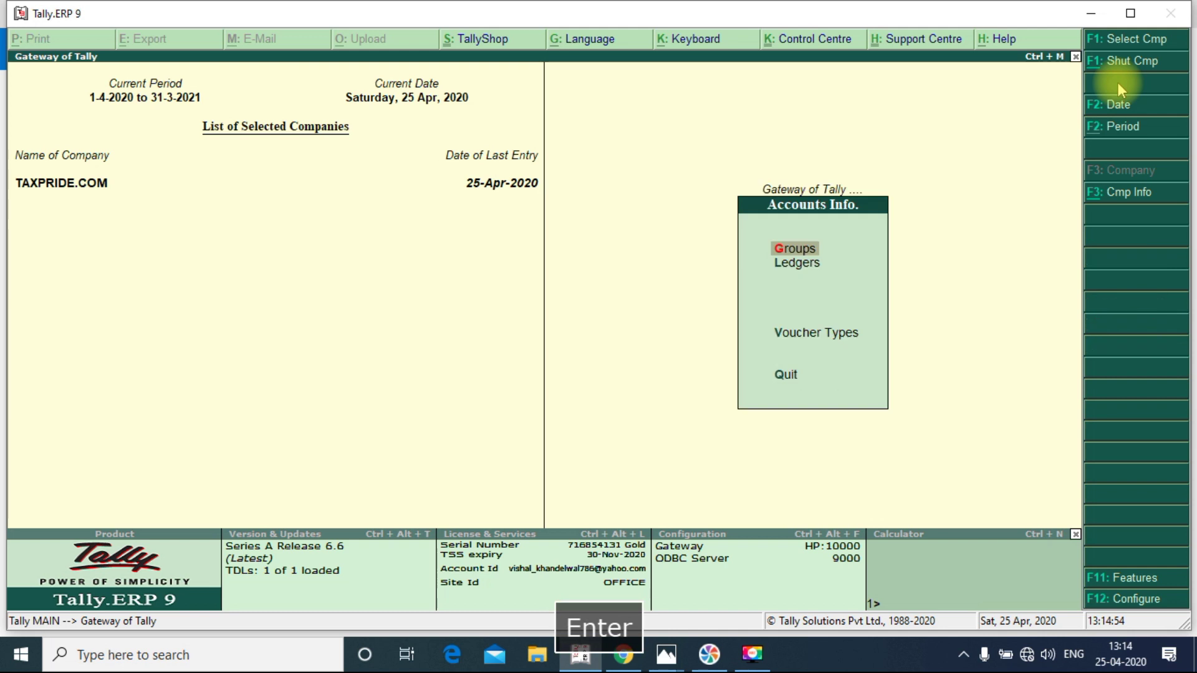
key("Down")
key("Return")
key("Down")
key("Return")
- Try to delete the SHRI RAM ENTERPRISES ledger, and return to the Accounts Info. menu
key("Down")
key("Down")
key("Down")
key("Down")
key("Down")
key("Down")
key("Down")
key("Down")
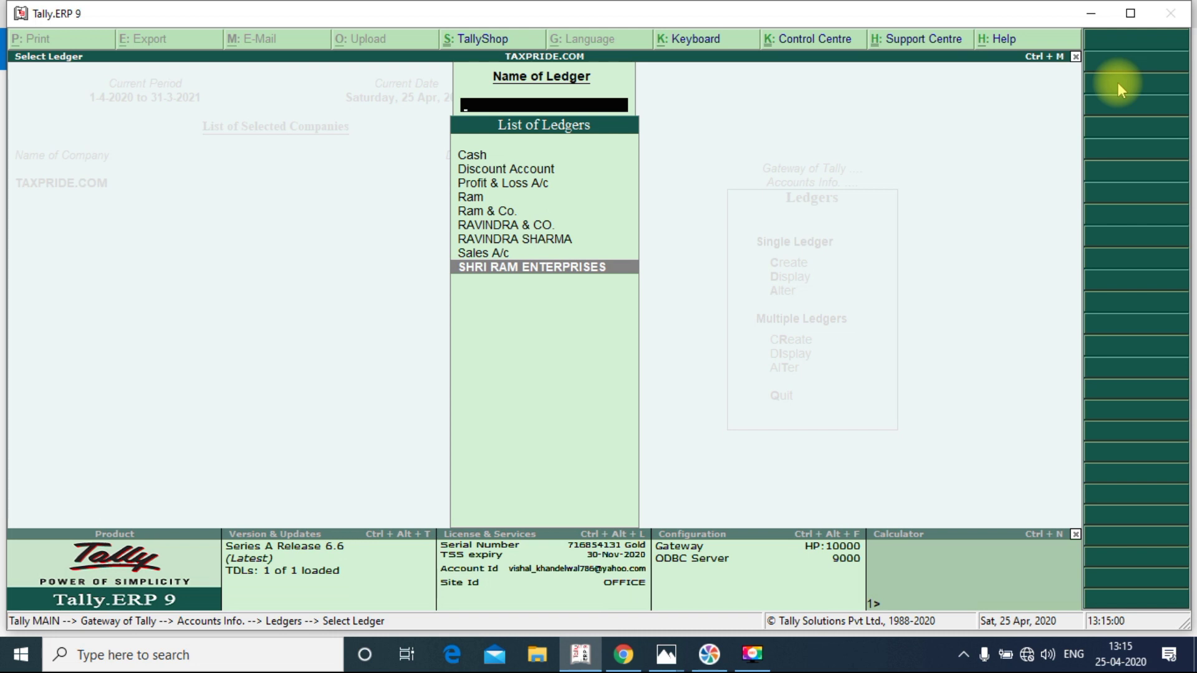
key("Return")
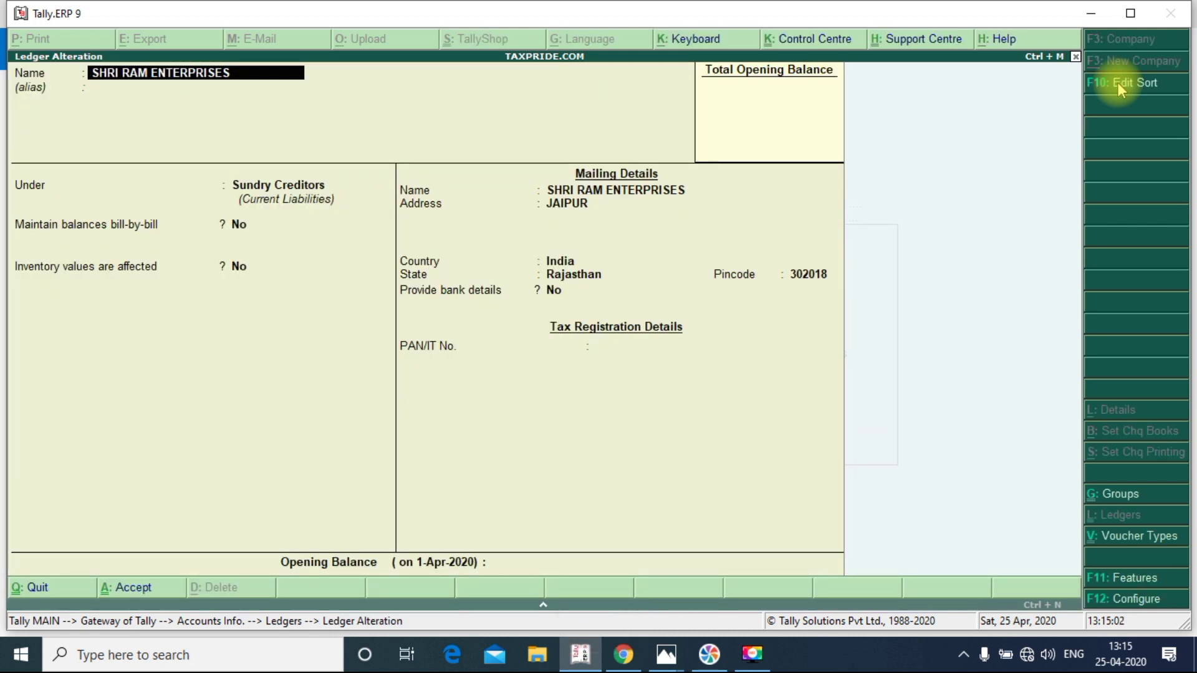
key("alt+d")
key("Escape")
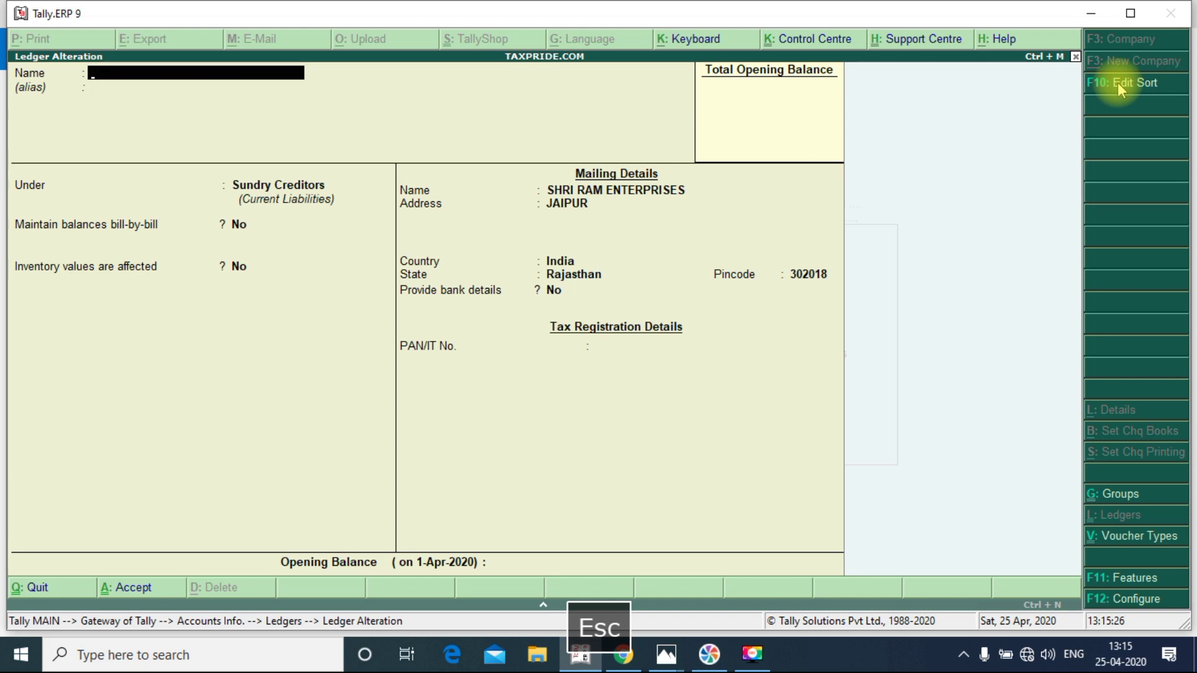
key("Escape")
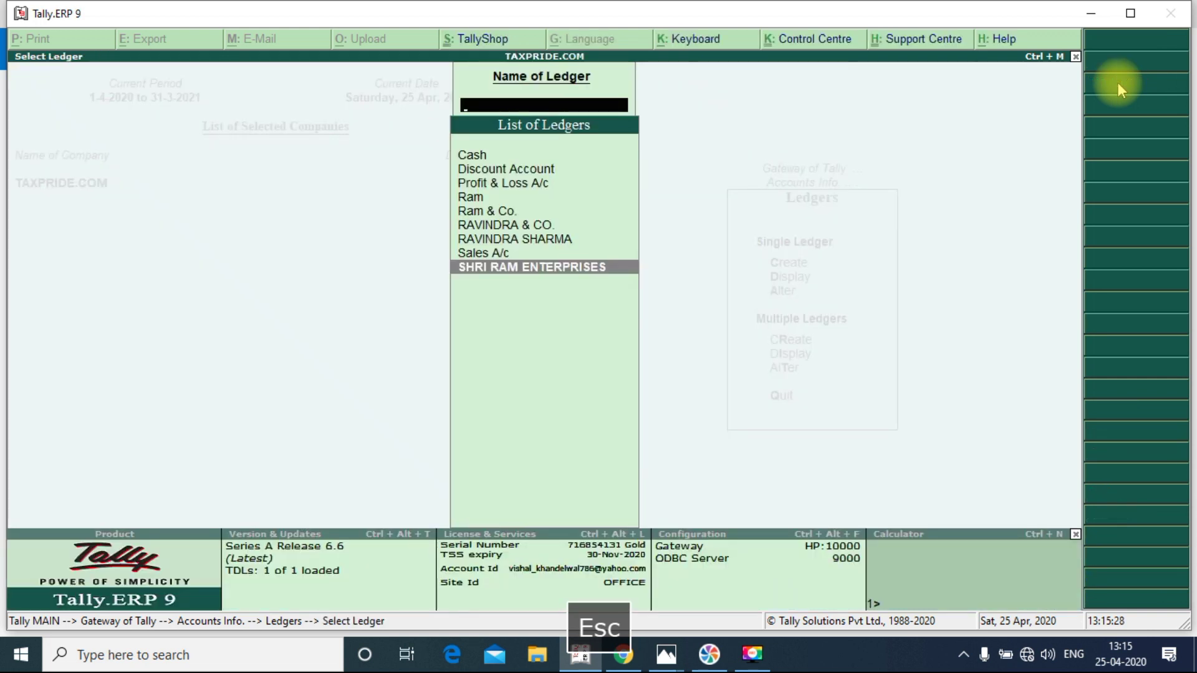
key("Escape")
key("Escape")
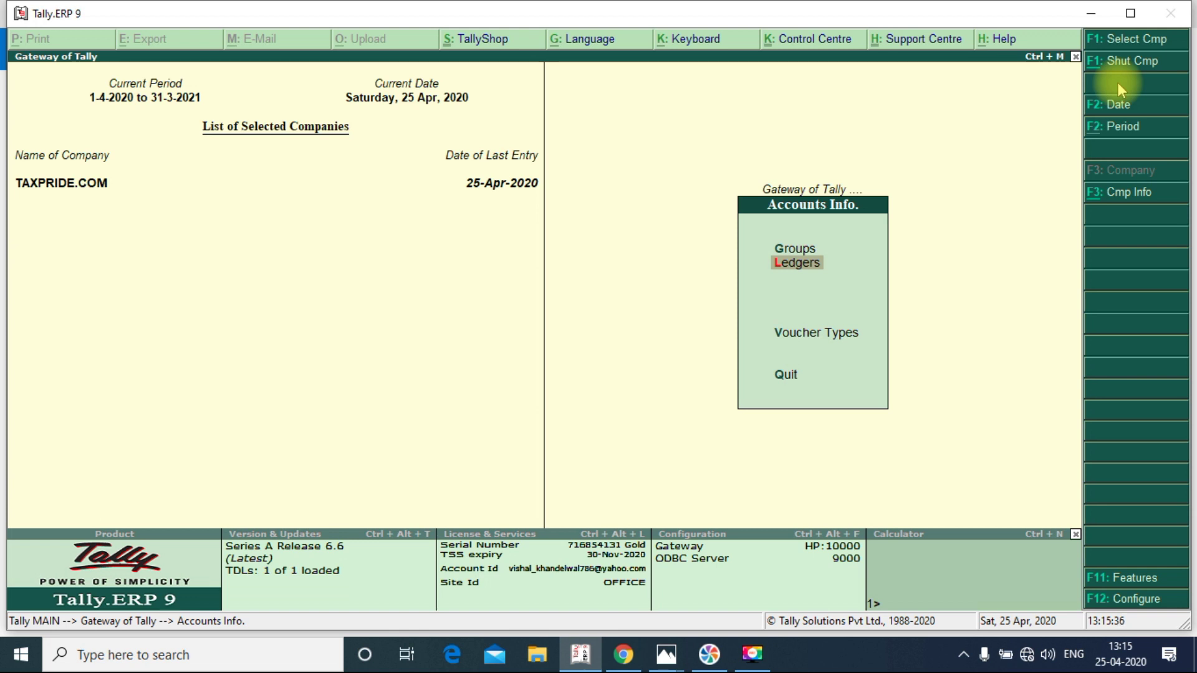
- Start creating multiple ledgers with All Items as the group
key("Return")
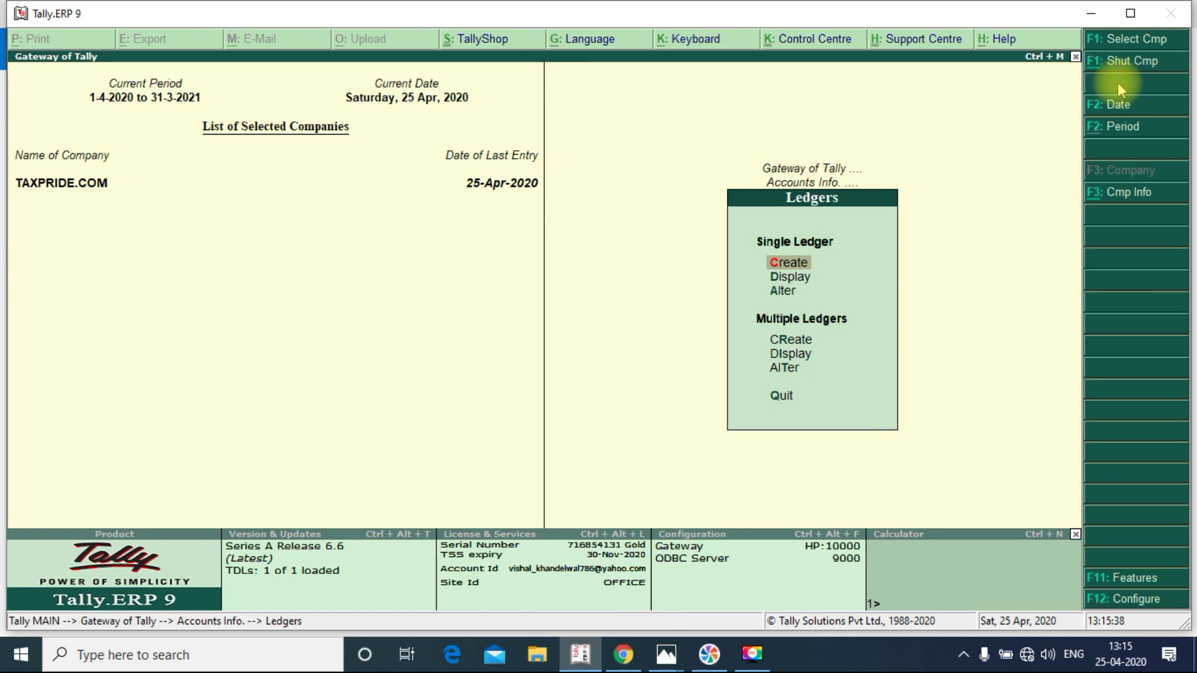
key("Down")
key("Down")
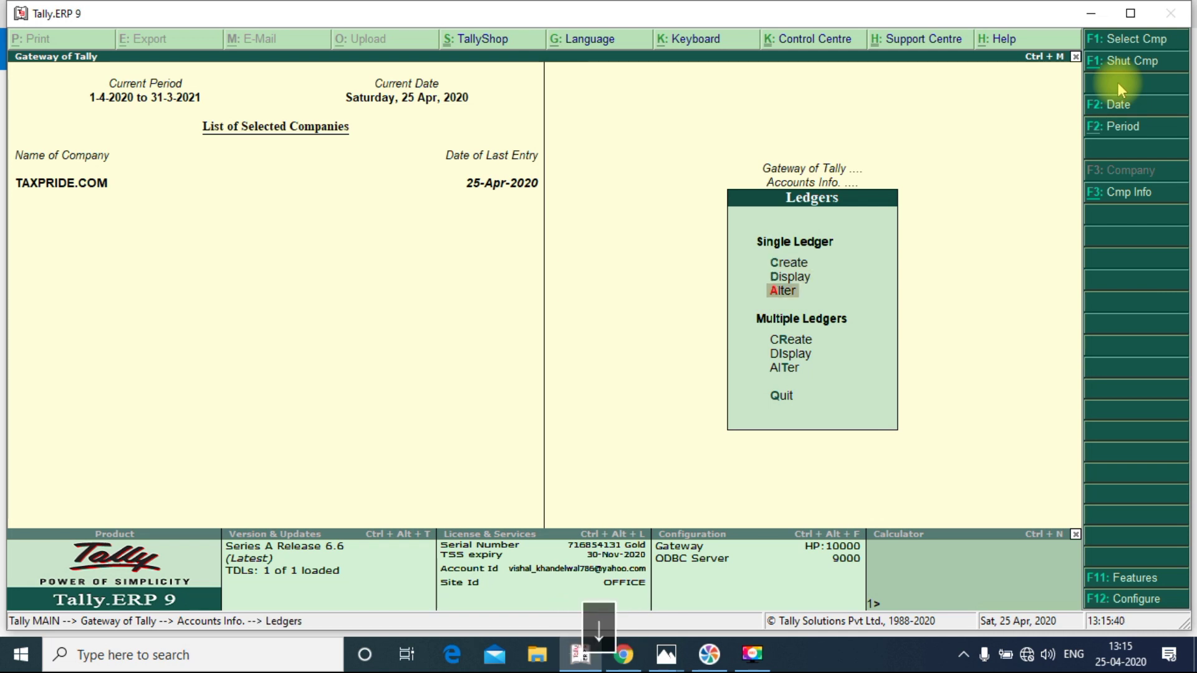
key("Down")
key("Down")
key("Down")
key("Up")
key("Up")
key("Return")
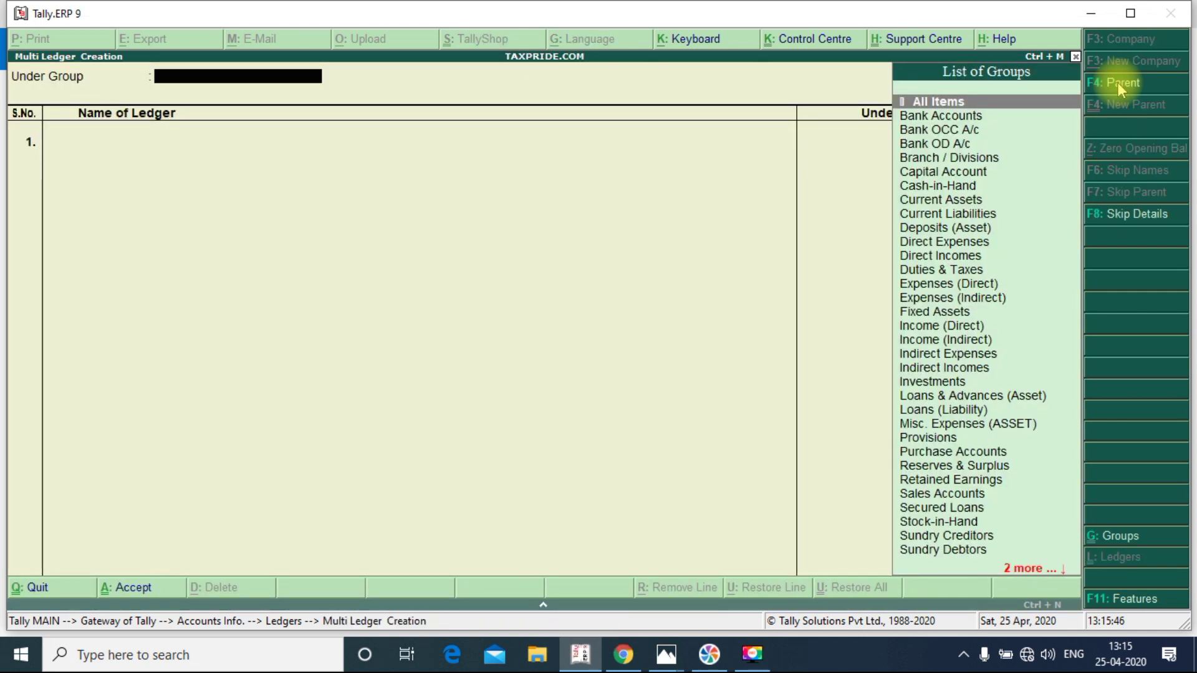
key("Return")
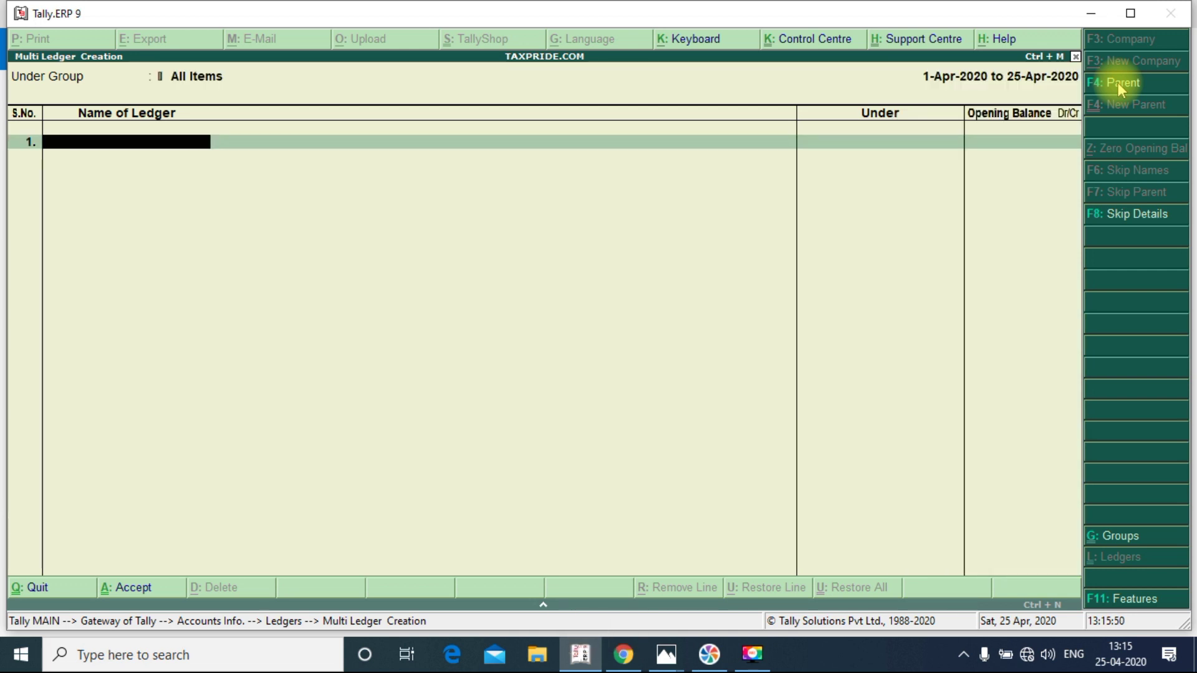
- Add the ledger SHEKHAWAT SINGH & SONS under Sundry Debtors without an opening balance
type("SHE")
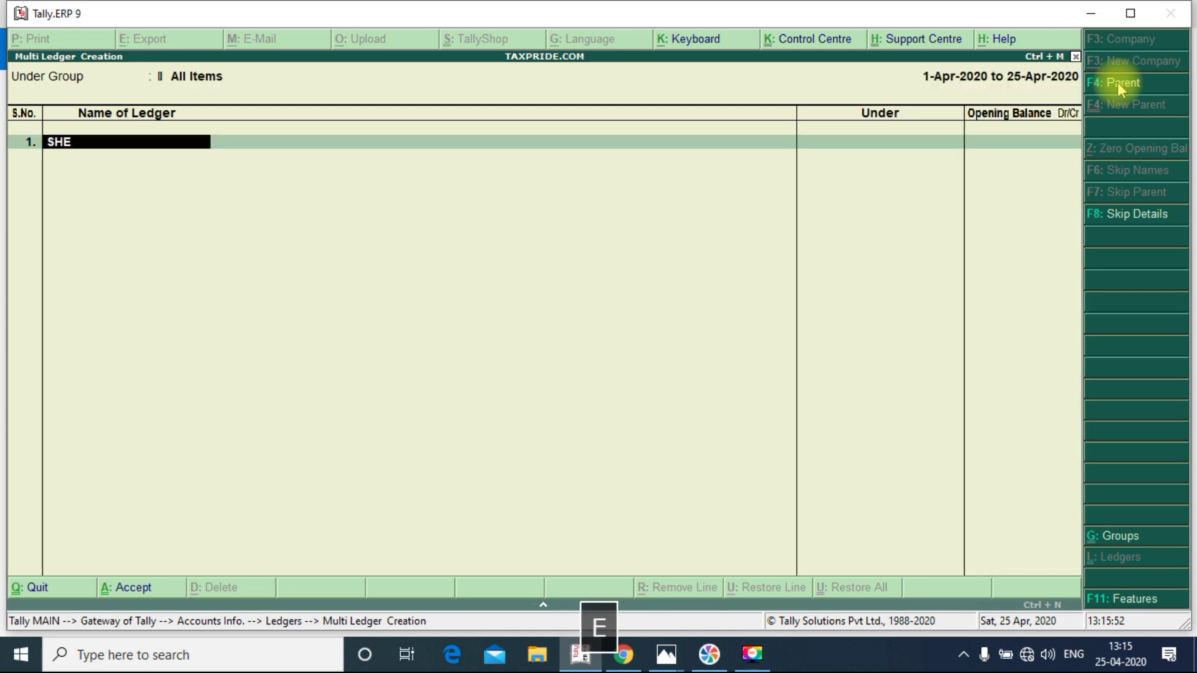
type("KHAWAT SINGH ")
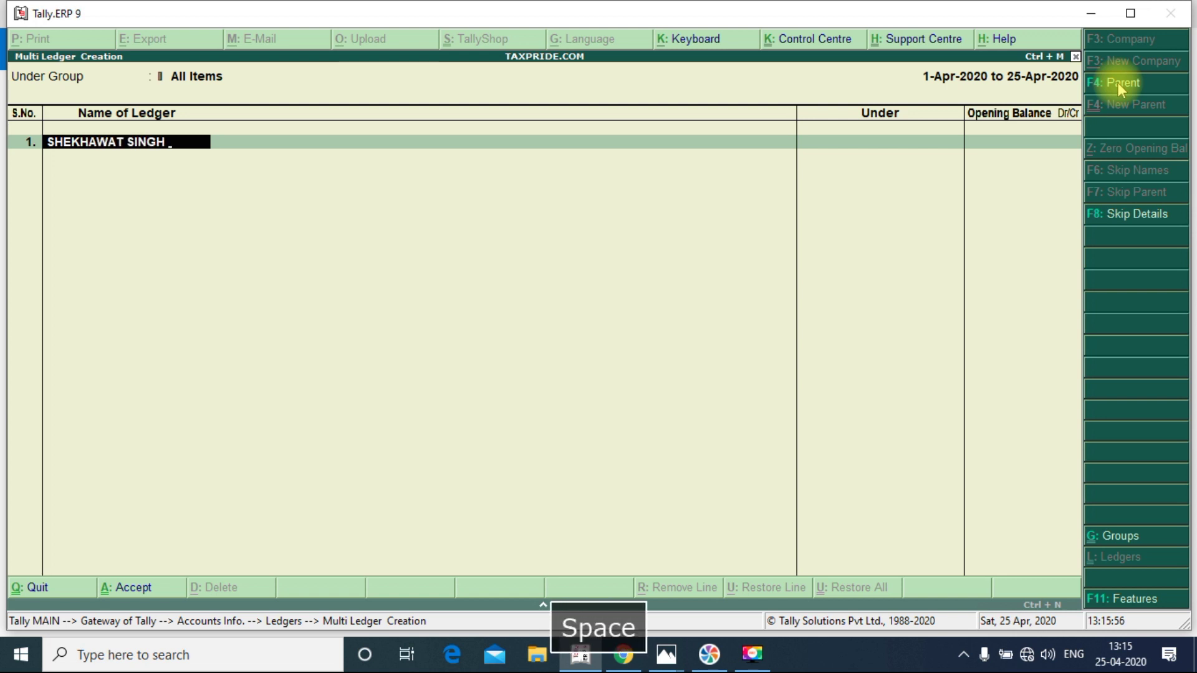
type("& SONS")
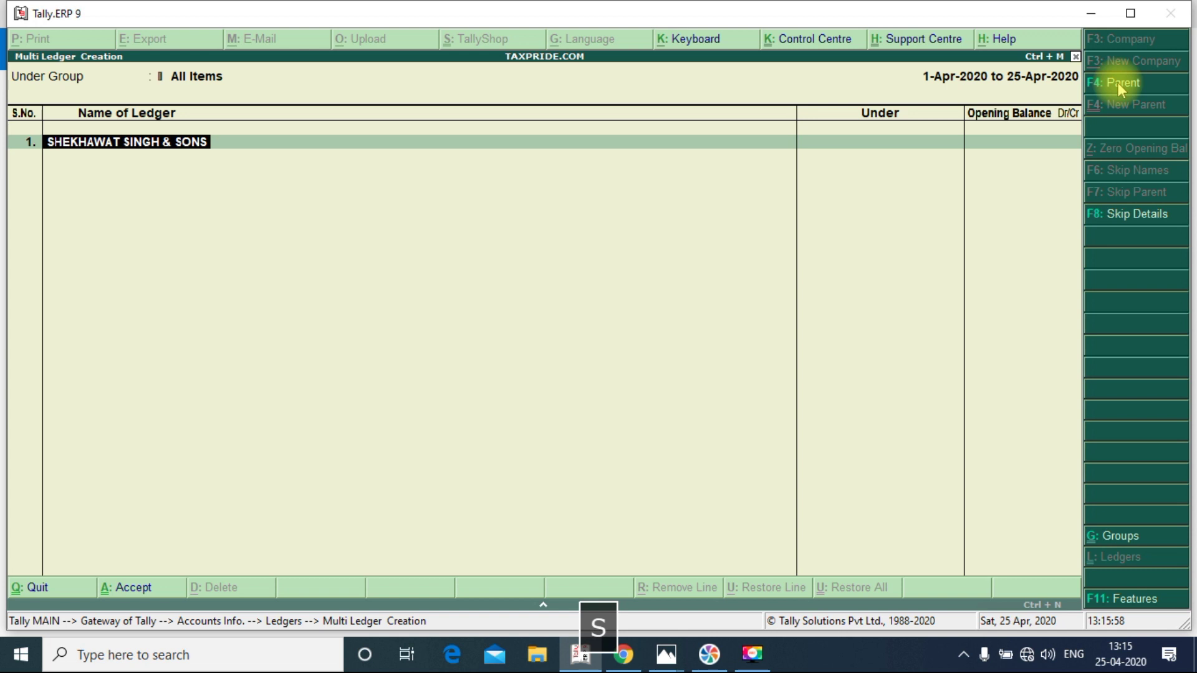
key("Return")
type("SUND")
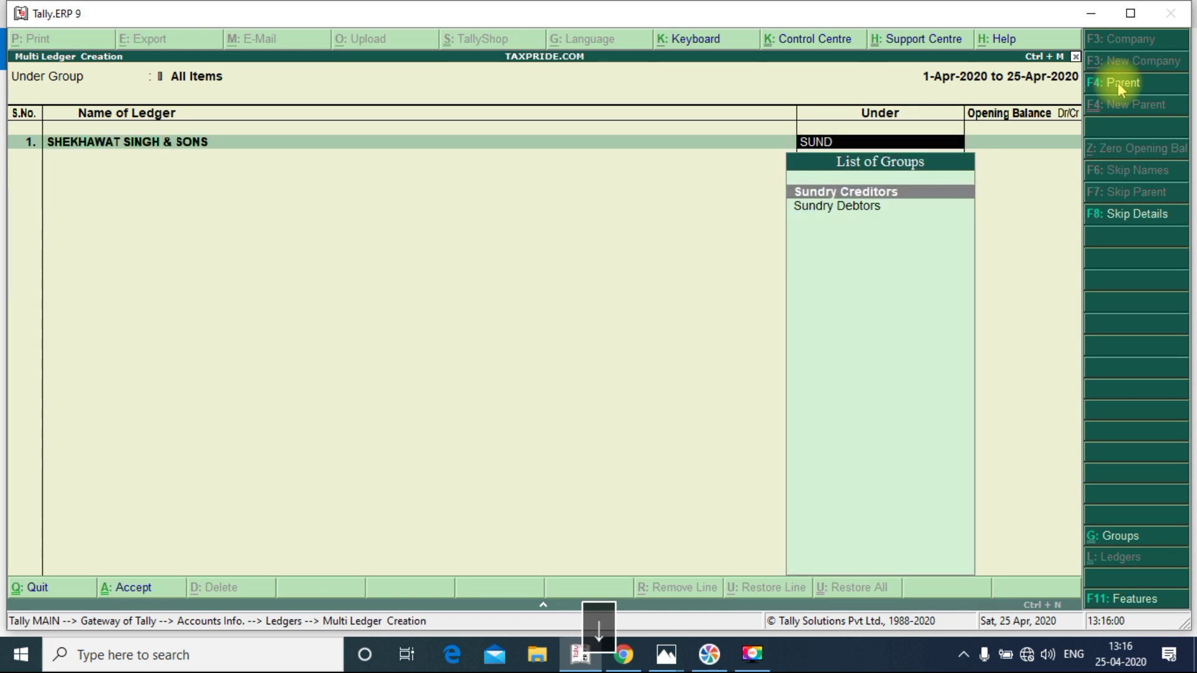
key("Down")
key("Return")
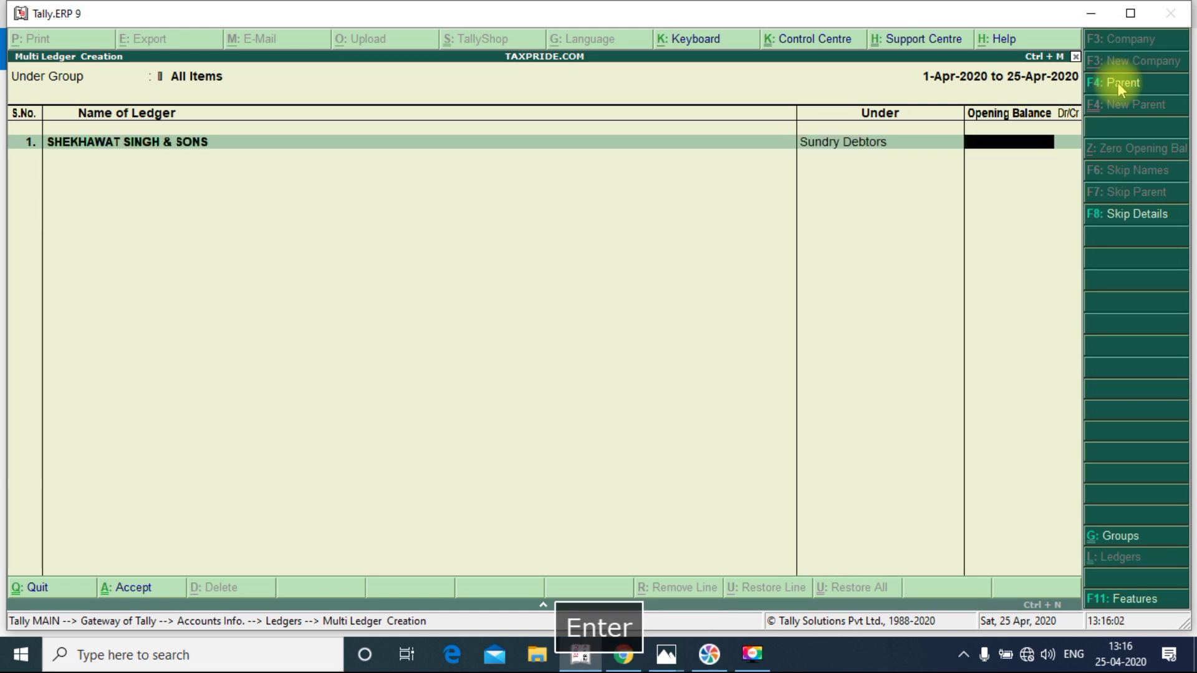
key("Return")
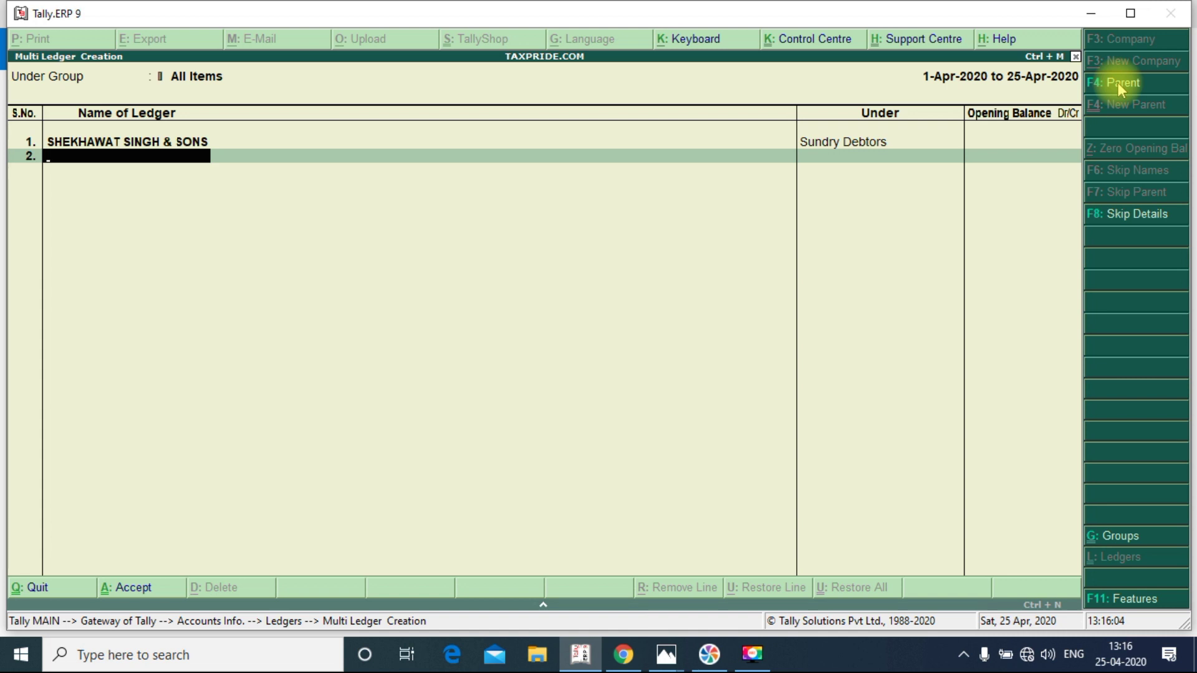
- Add the ledger ICICI BANK under Bank Accounts without an opening balance
type("ICICIC")
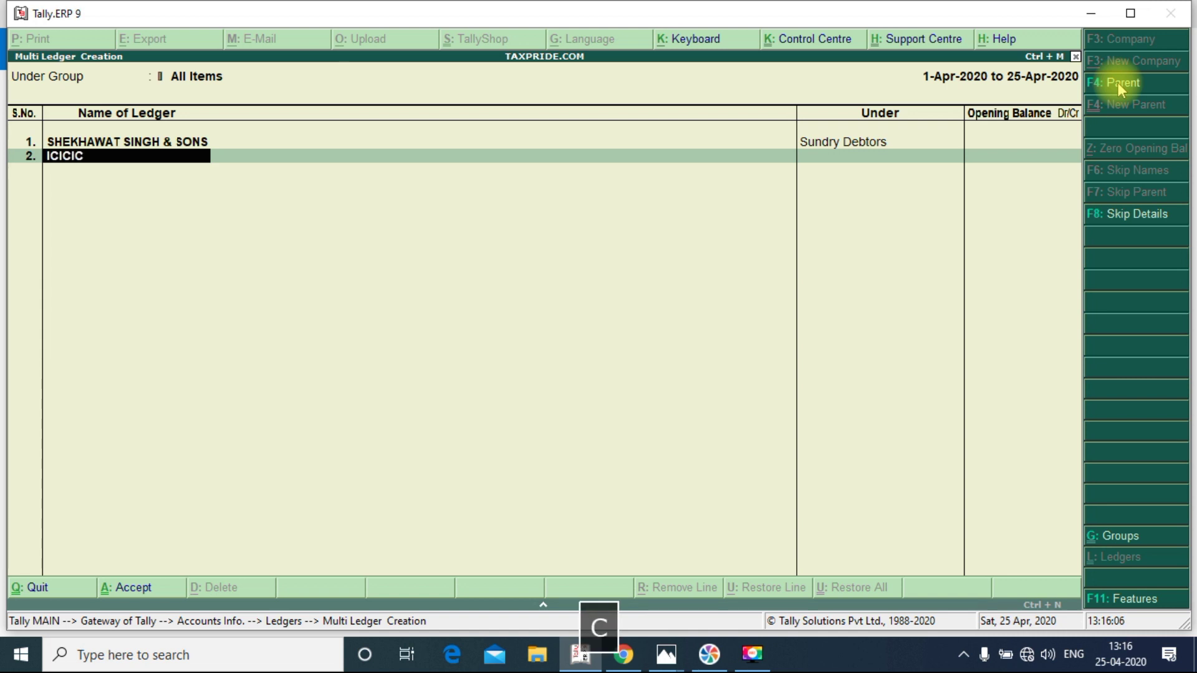
key("BackSpace")
key("BackSpace")
type("BANK")
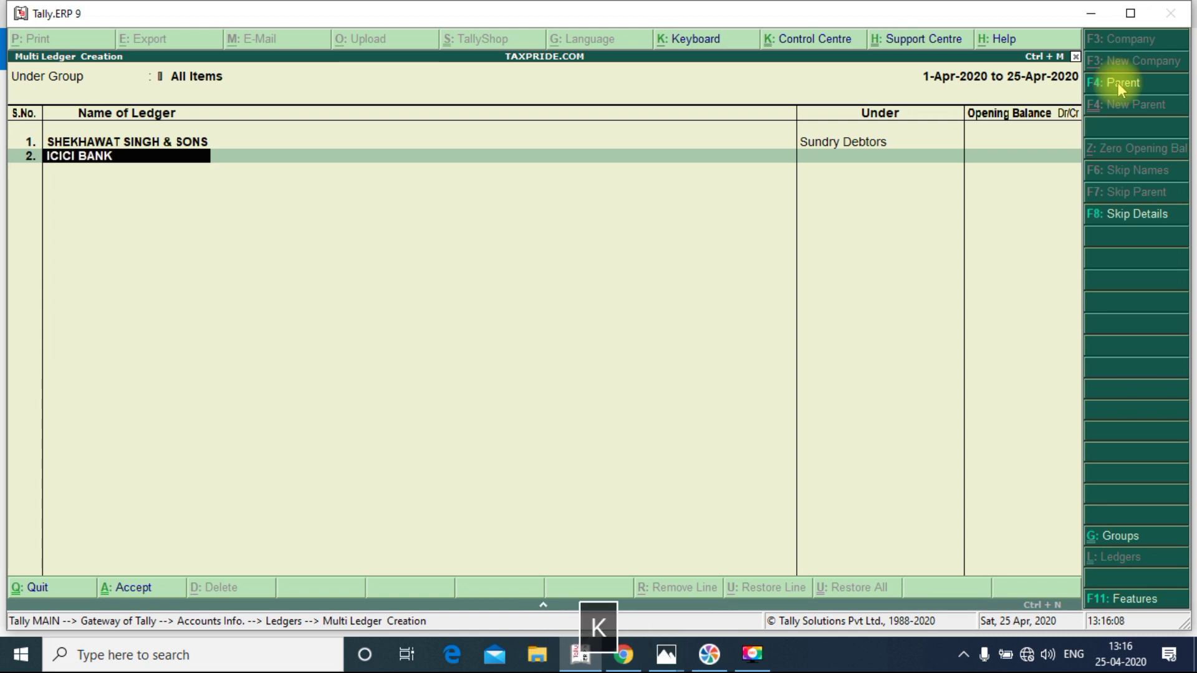
key("Return")
type("BANK")
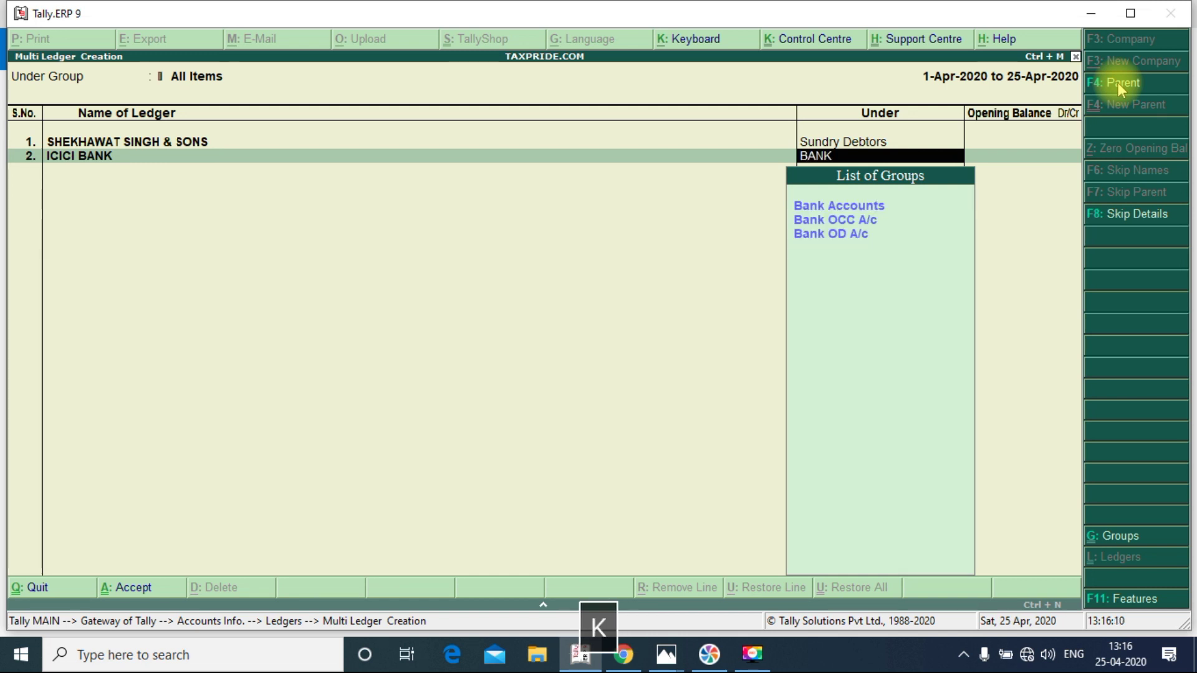
key("Return")
key("Return")
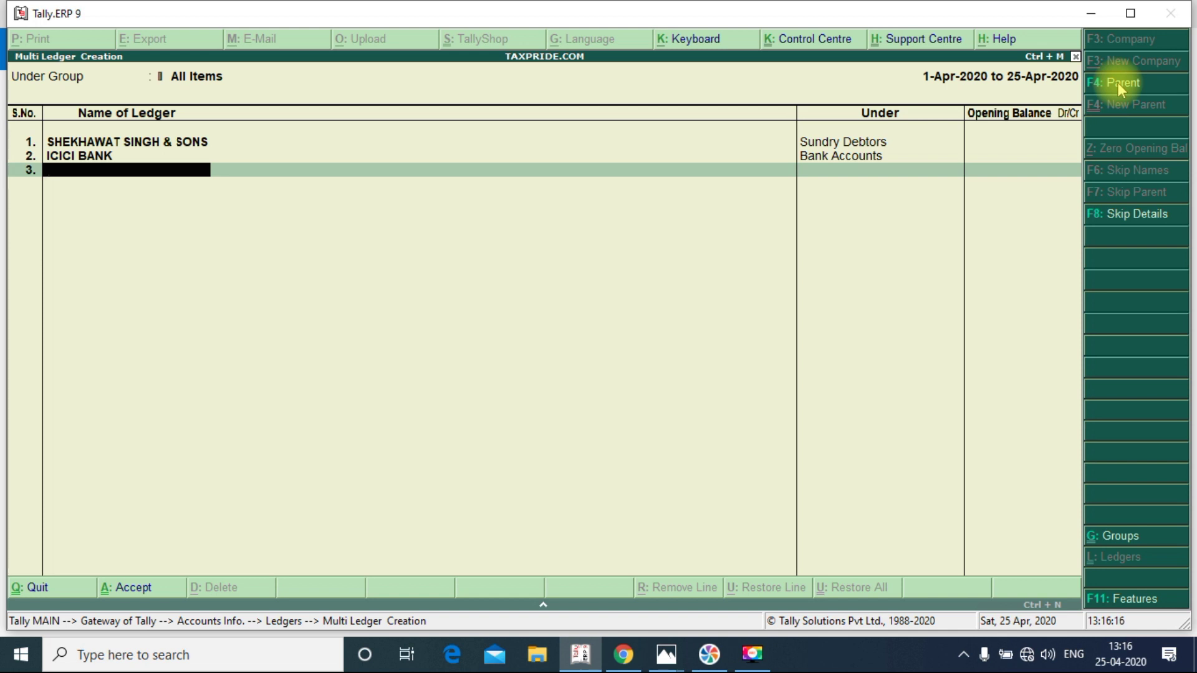
- Add the ledger UMESH ENTERPRISES under Sundry Debtors without an opening balance, and accept the multiple ledger creation
type("UMESH ")
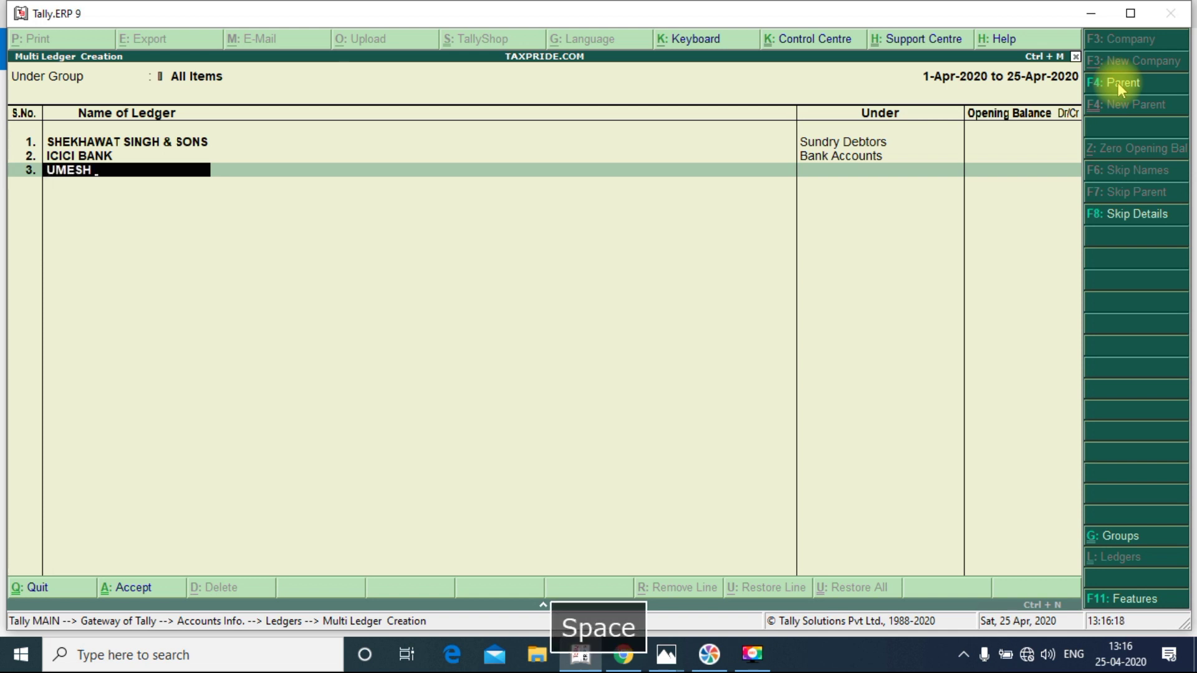
type("ENTERPRISES")
key("Return")
type("SA")
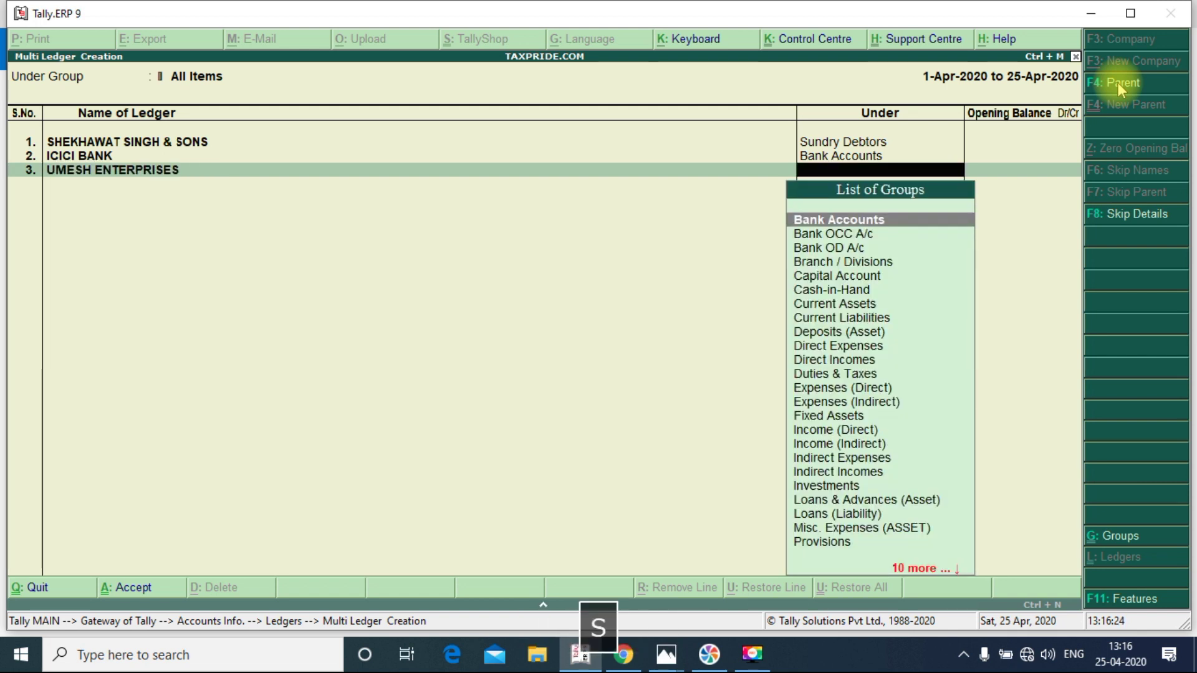
key("BackSpace")
key("BackSpace")
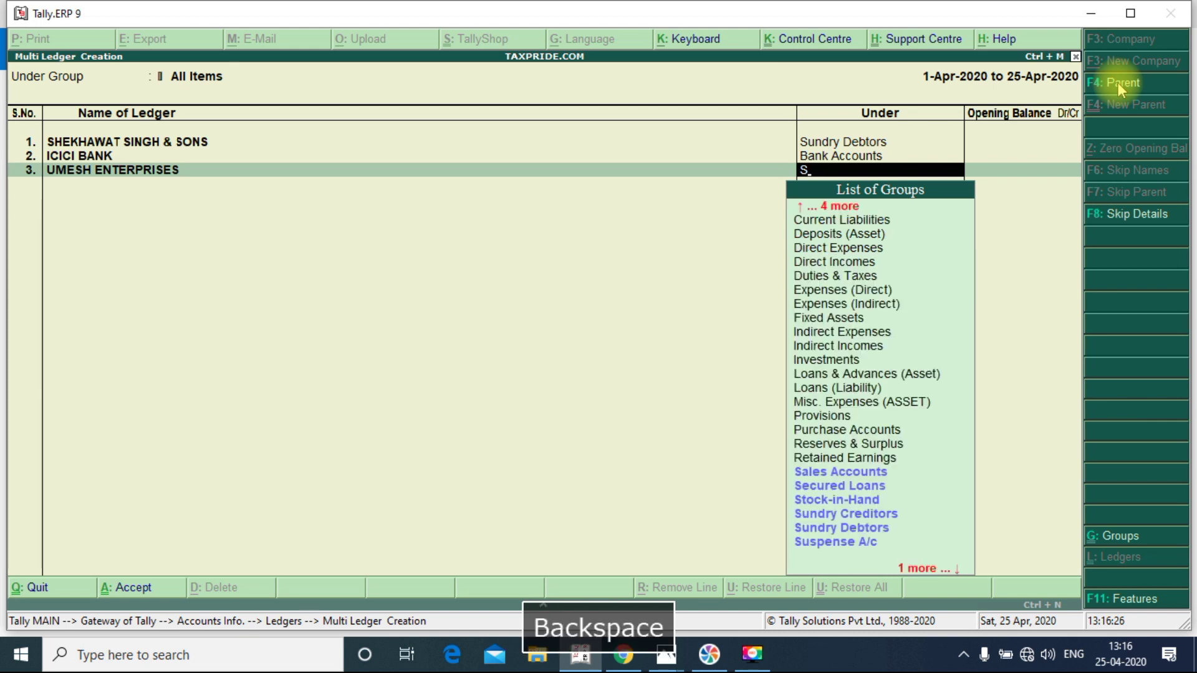
type("SUN")
key("Down")
key("Return")
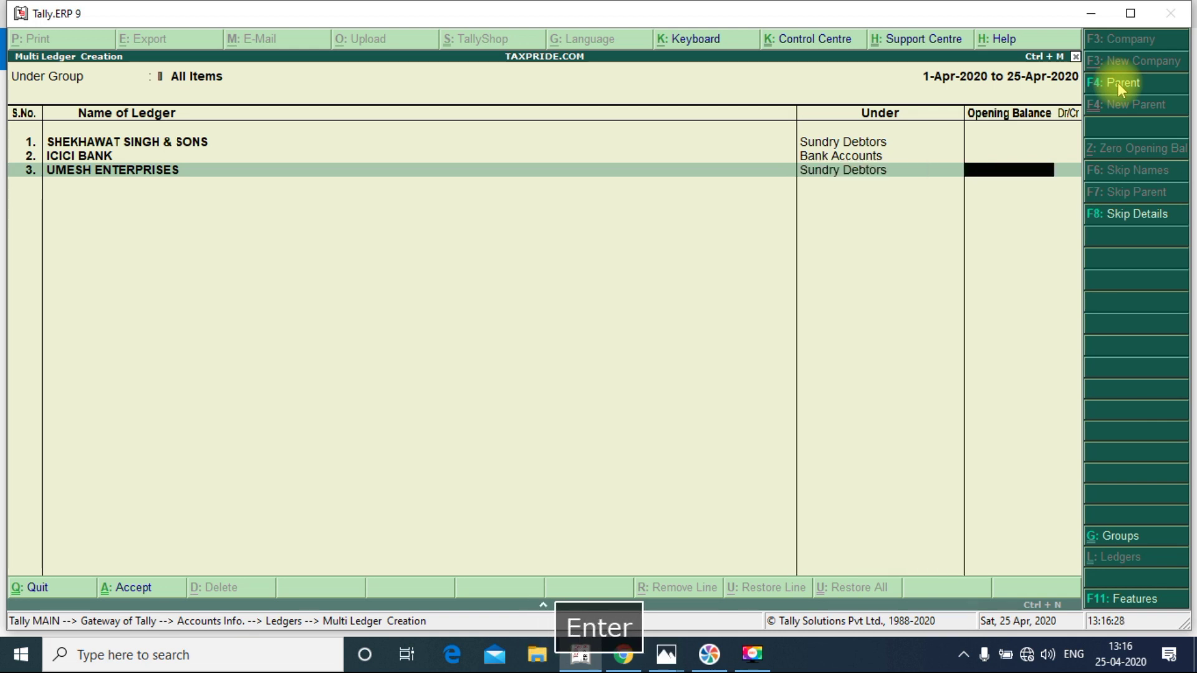
key("Return")
key("Return")
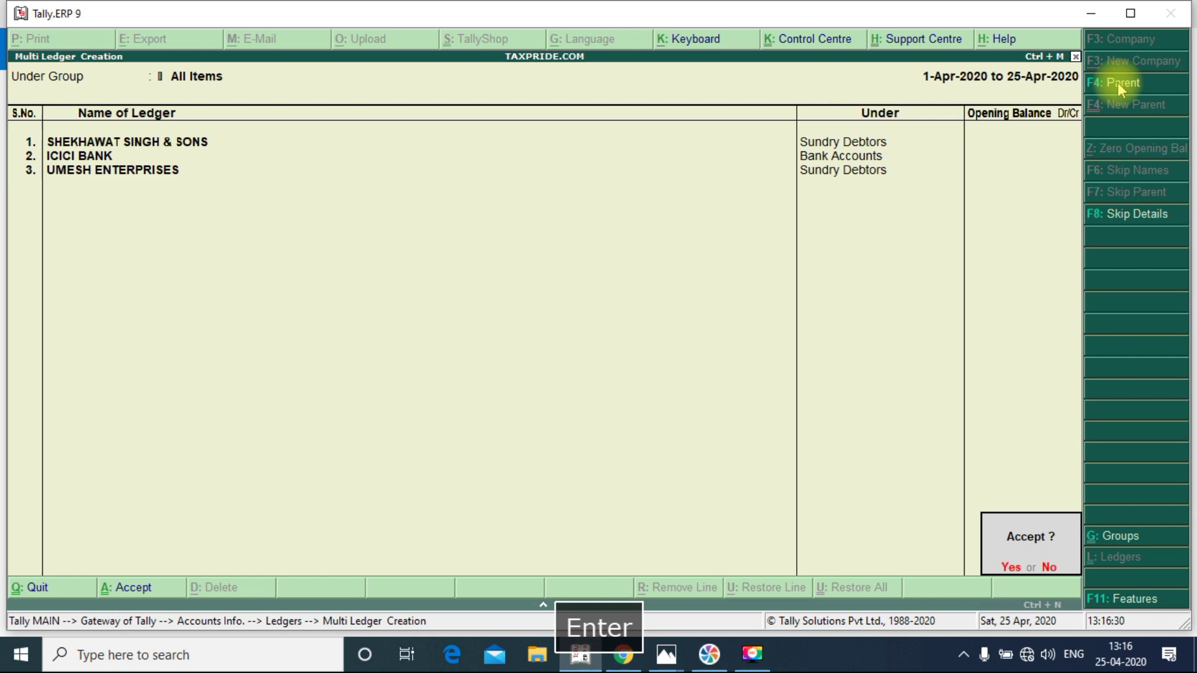
key("Return")
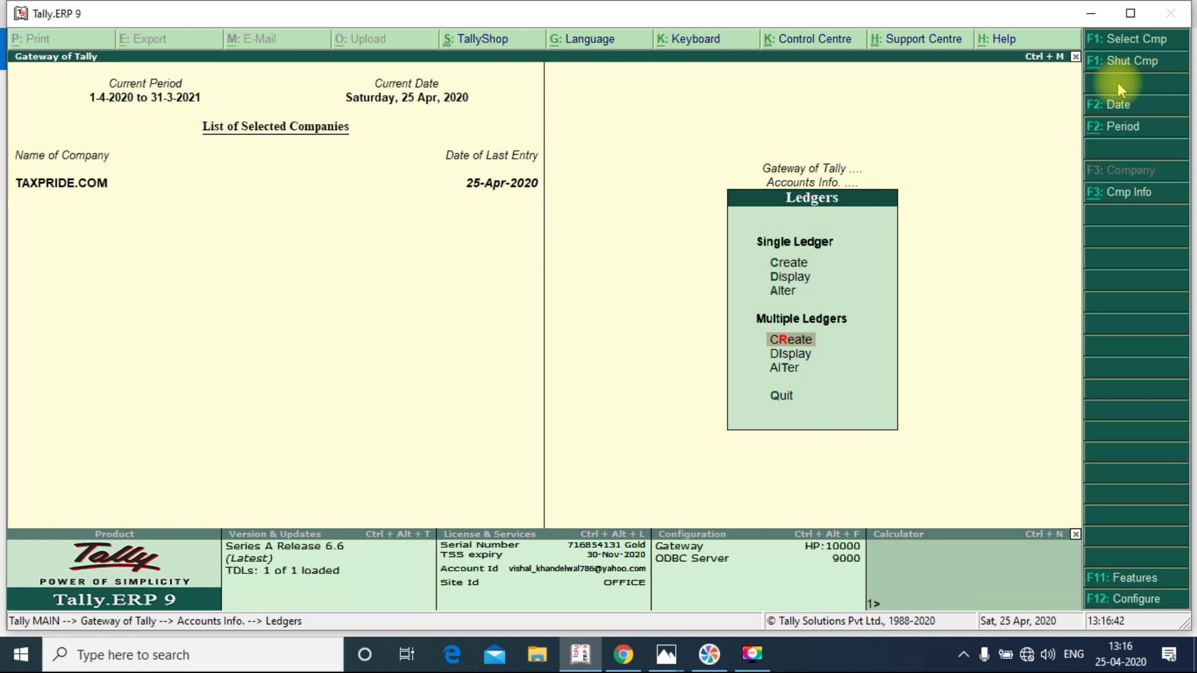
- Display multiple ledgers for All Items, and return to the Ledgers menu
key("Down")
key("Return")
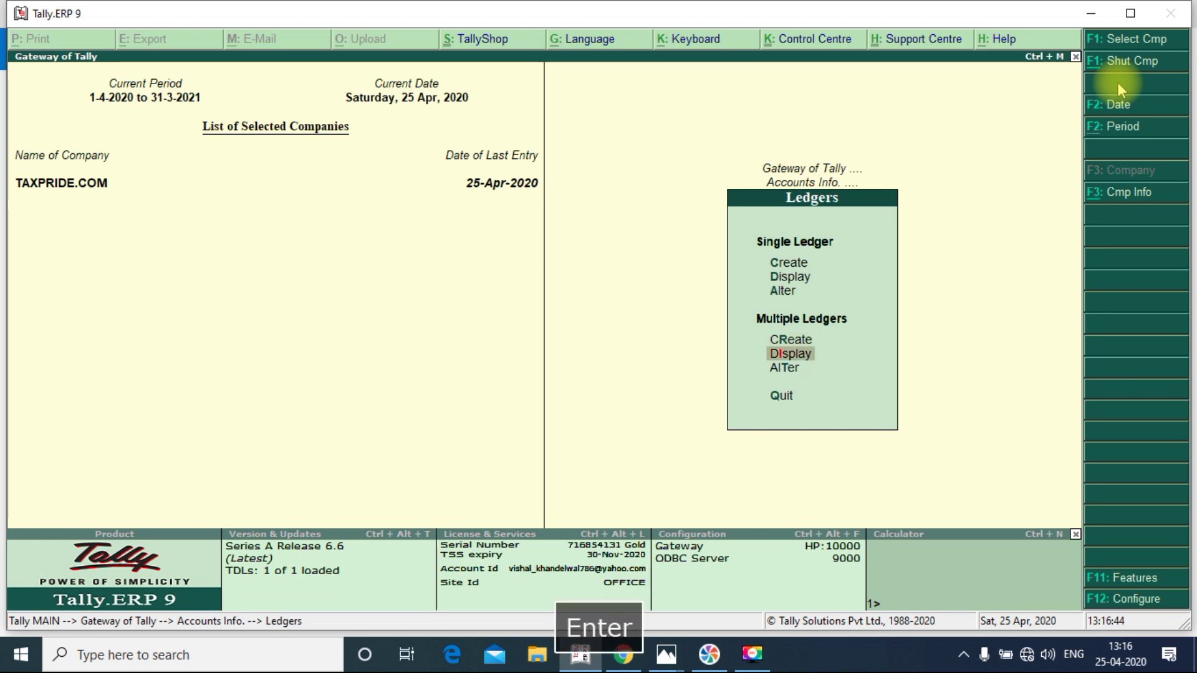
key("Return")
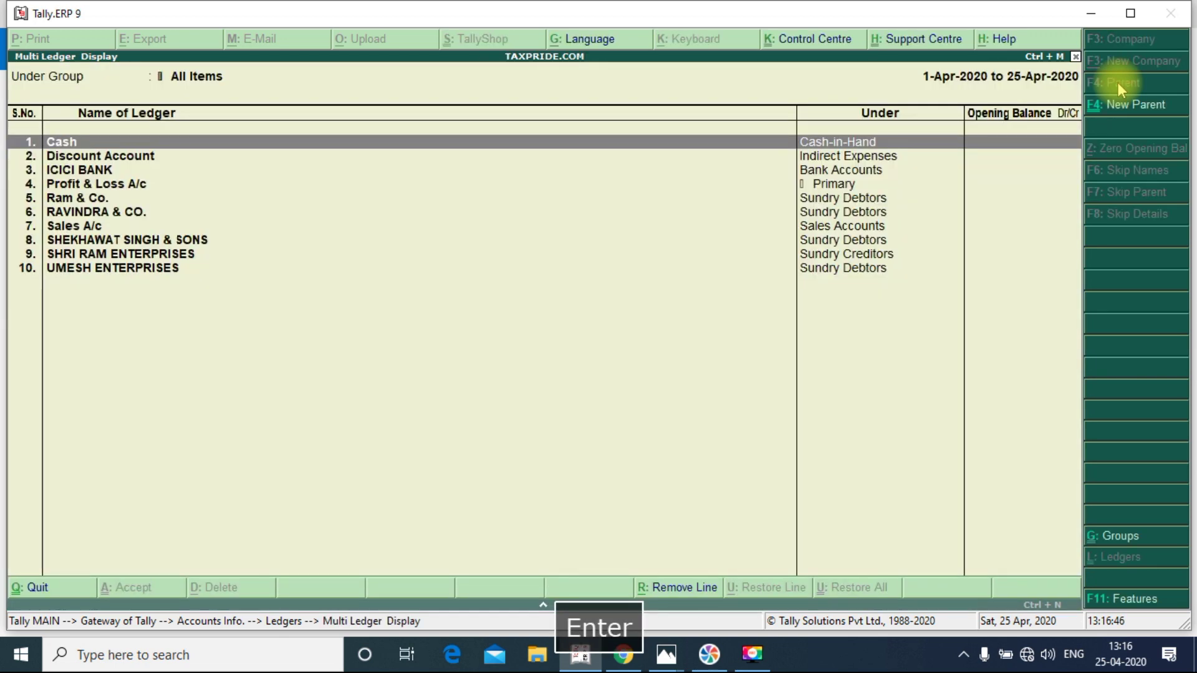
key("Escape")
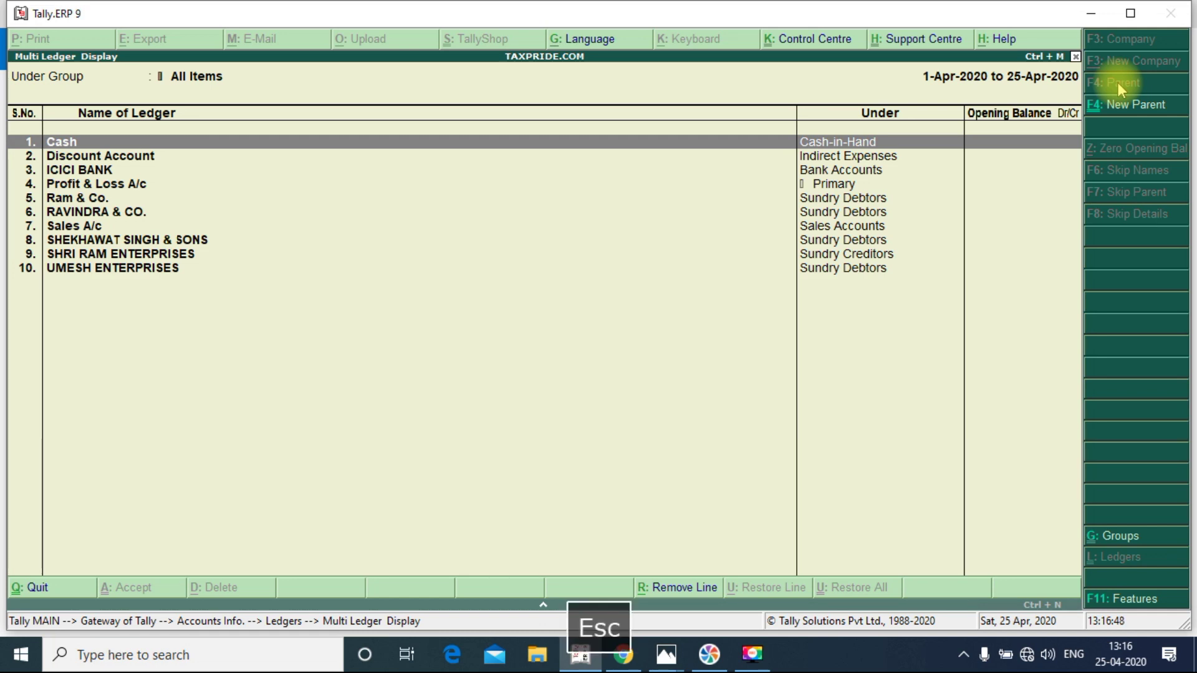
key("Escape")
- Try to delete RAVINDRA & CO. in the multiple ledger alteration of All Items, and quit the alteration
key("Return")
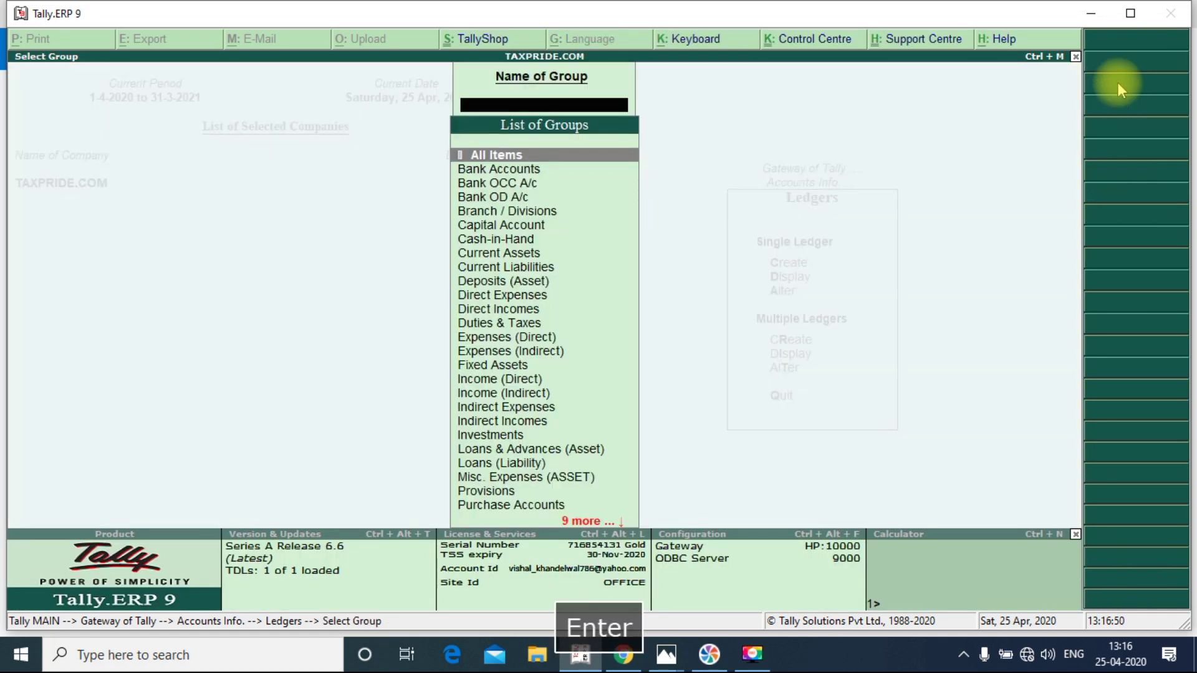
key("Return")
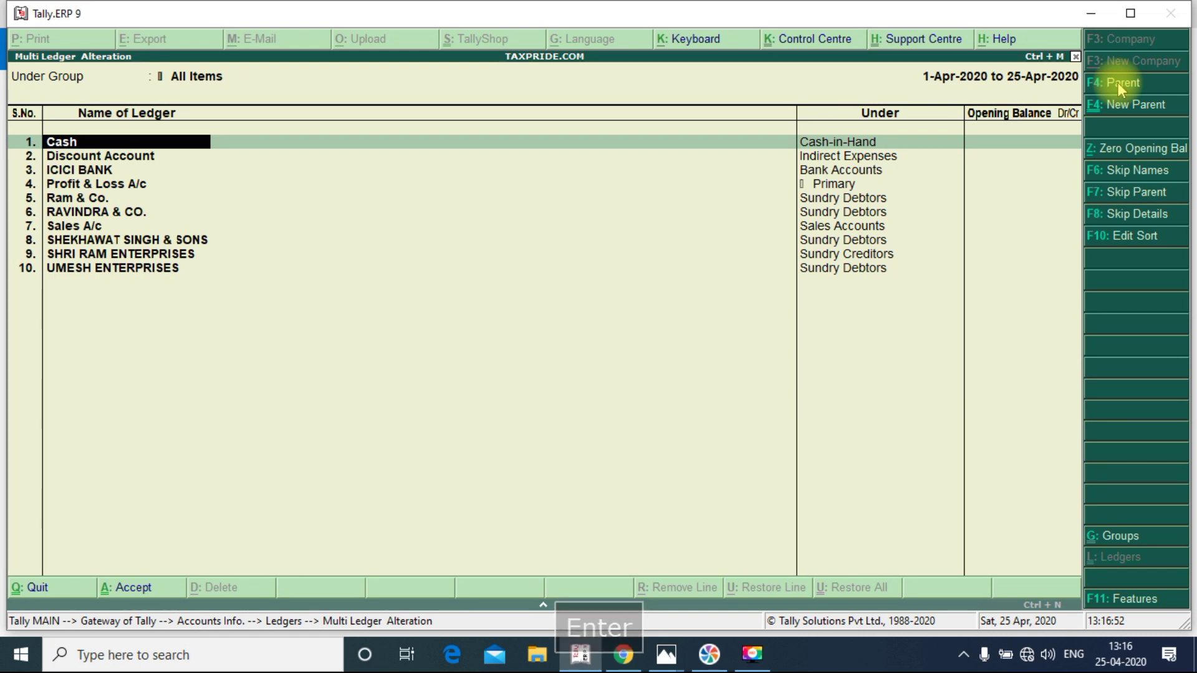
key("Return")
key("shift+Tab")
key("Return")
key("Return")
key("Return")
key("Return")
key("Return")
key("Return")
key("Return")
key("Return")
key("Return")
key("Return")
key("Return")
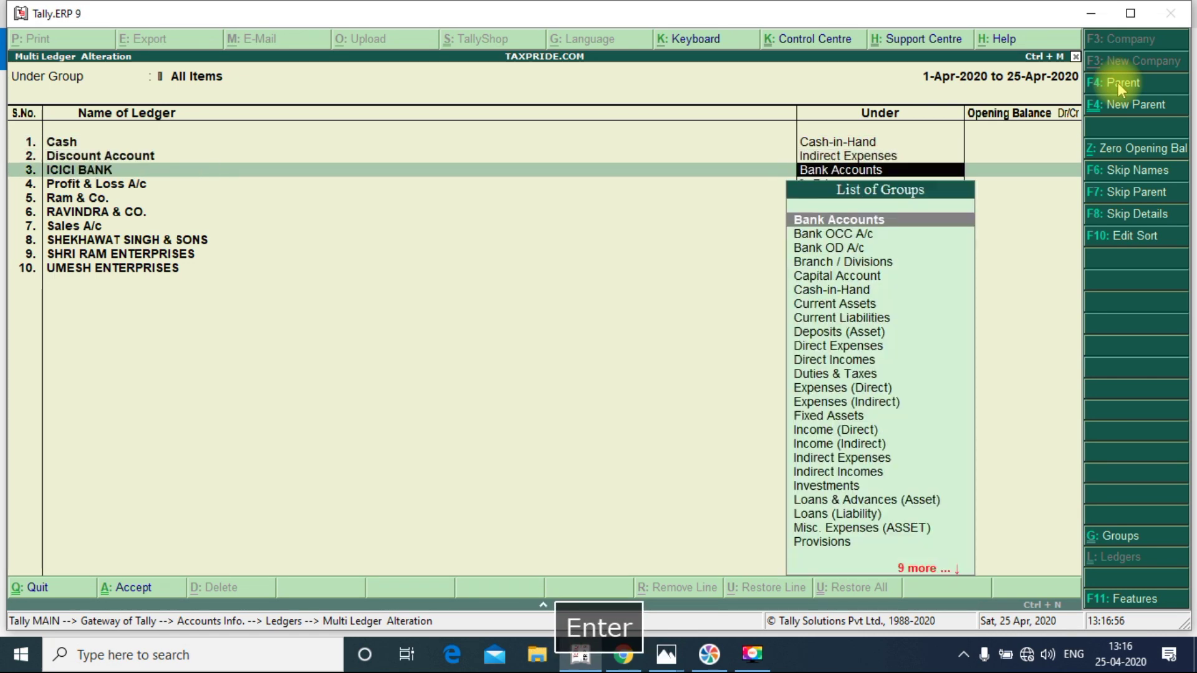
key("Return")
key("Return")
key("Return")
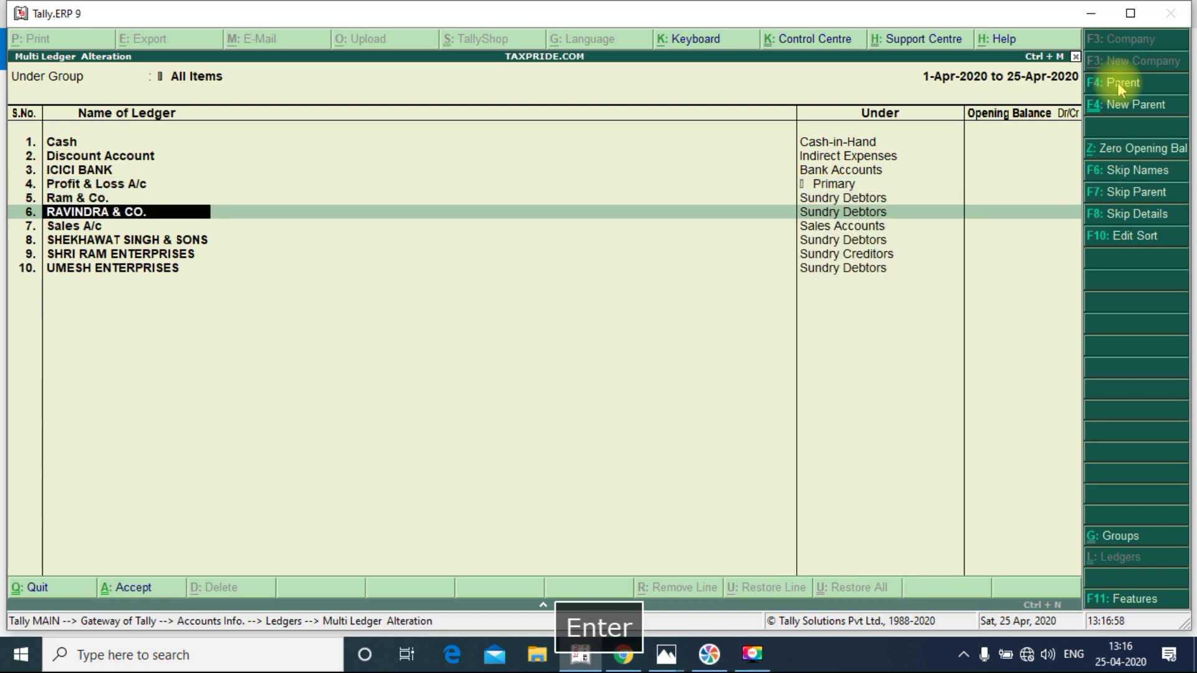
key("alt+d")
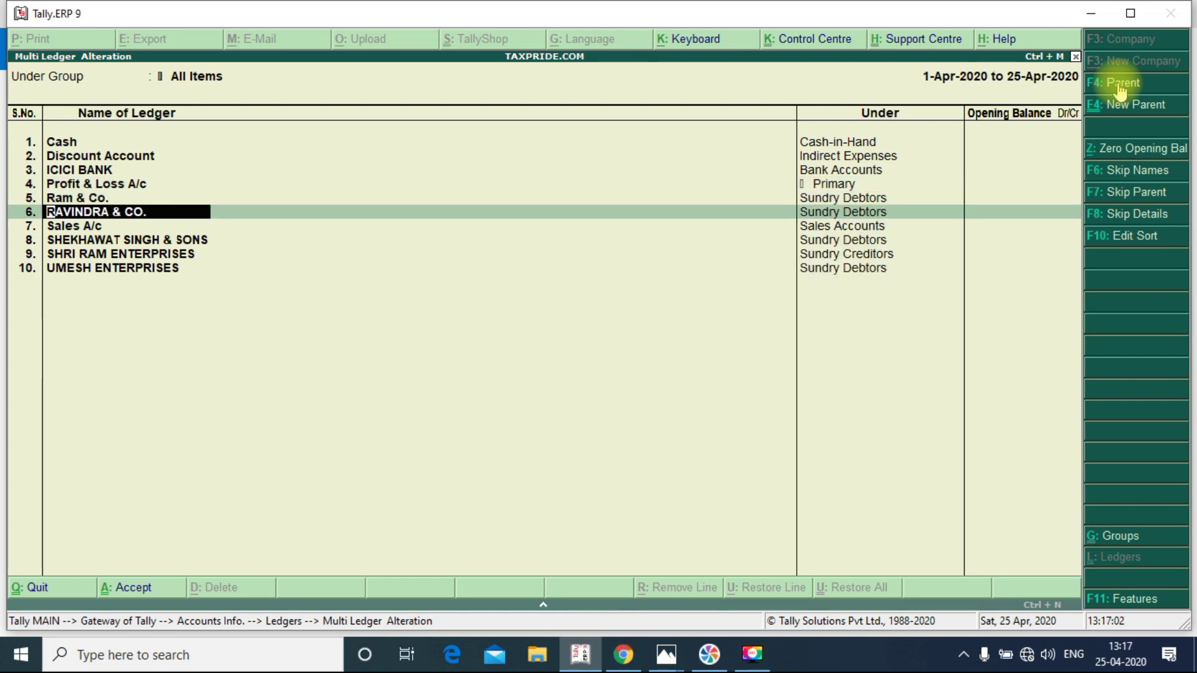
key("Escape")
key("Escape")
key("Return")
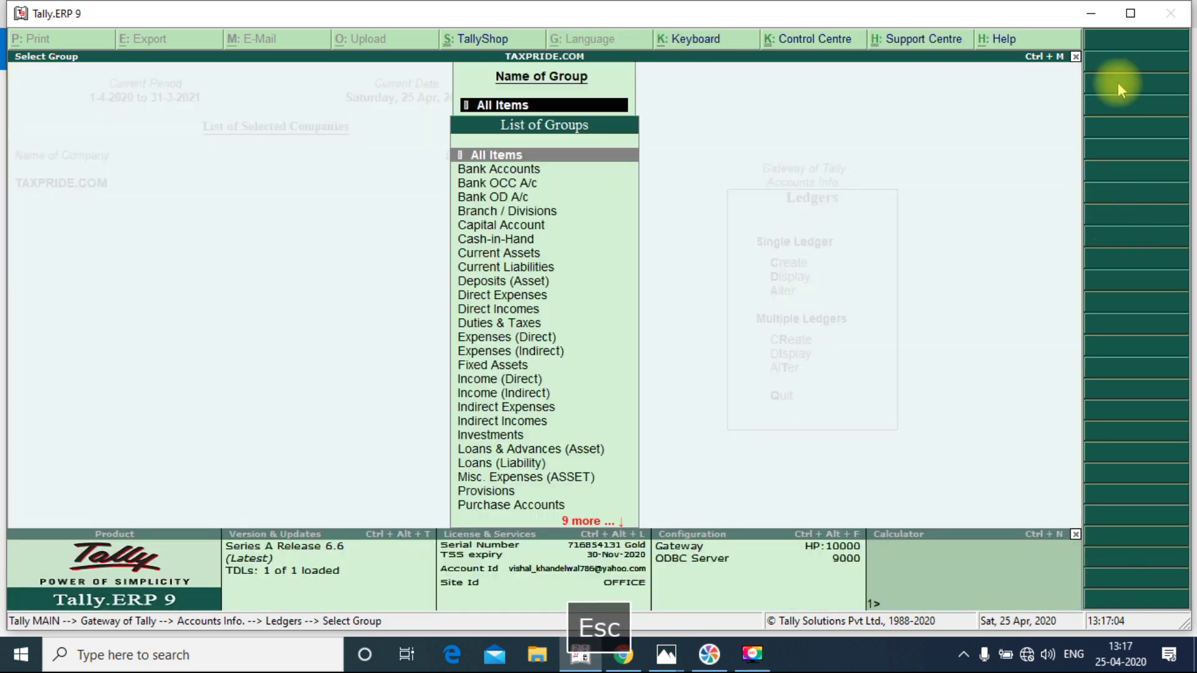
- Return to the Gateway of Tally and start a new Sales voucher in the accounting vouchers
key("Escape")
key("Escape")
key("Escape")
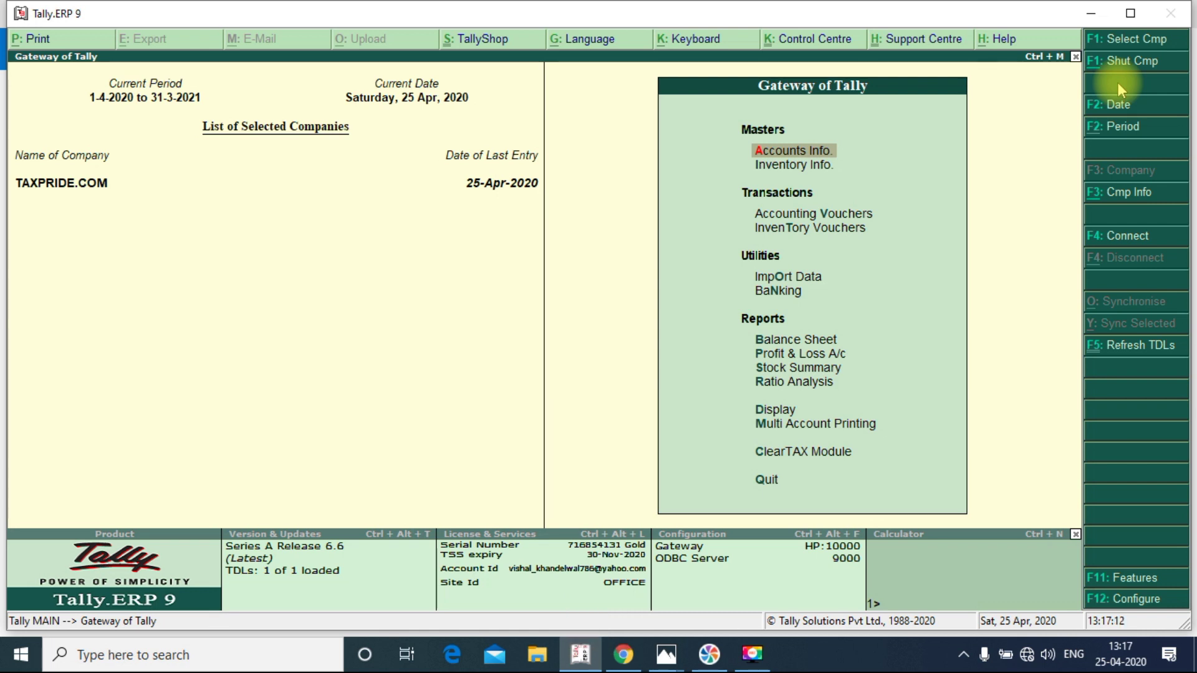
key("Down")
key("Down")
key("Return")
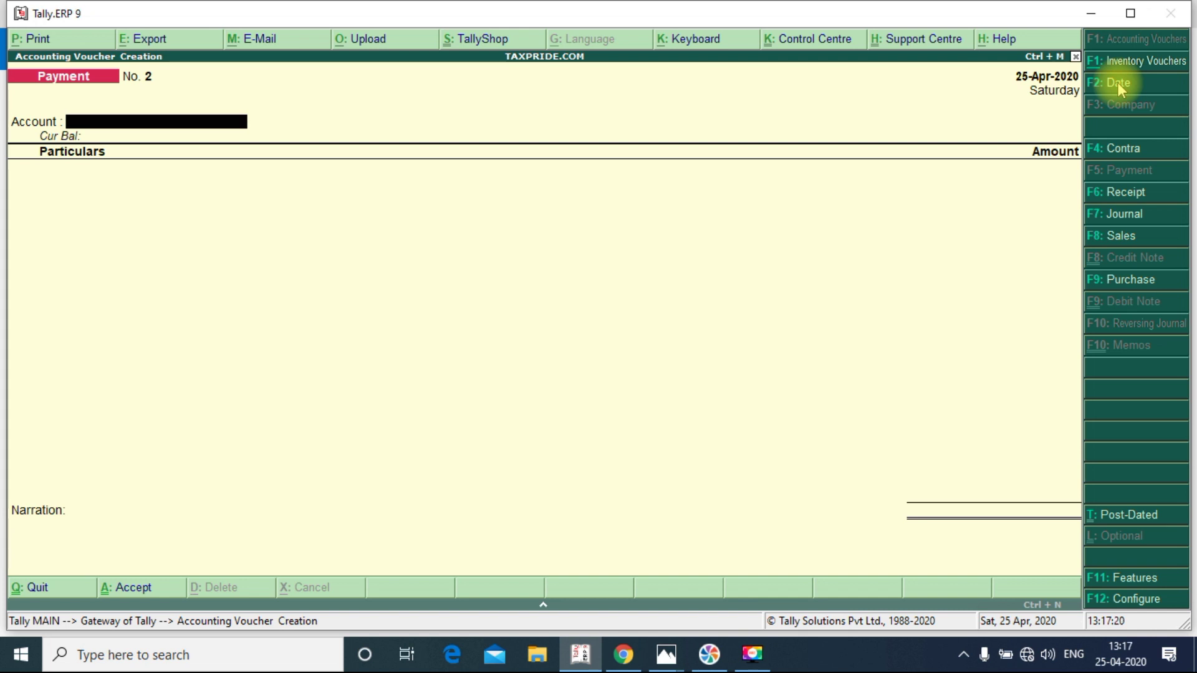
key("F8")
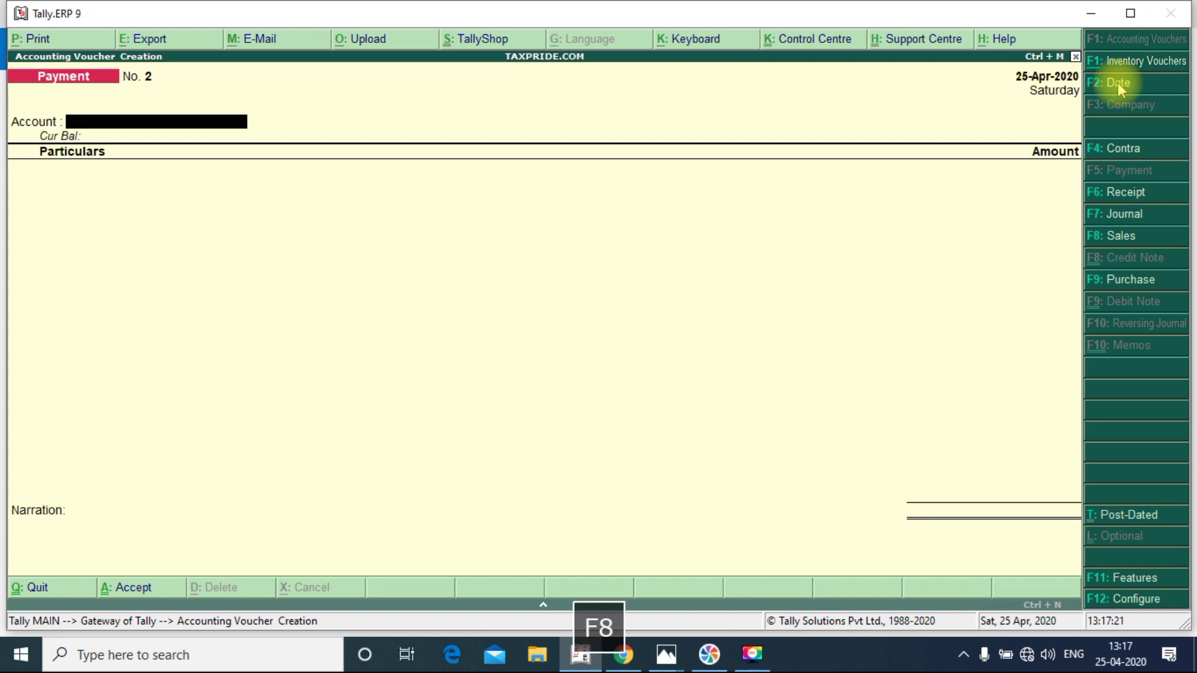
left_click(1110, 244)
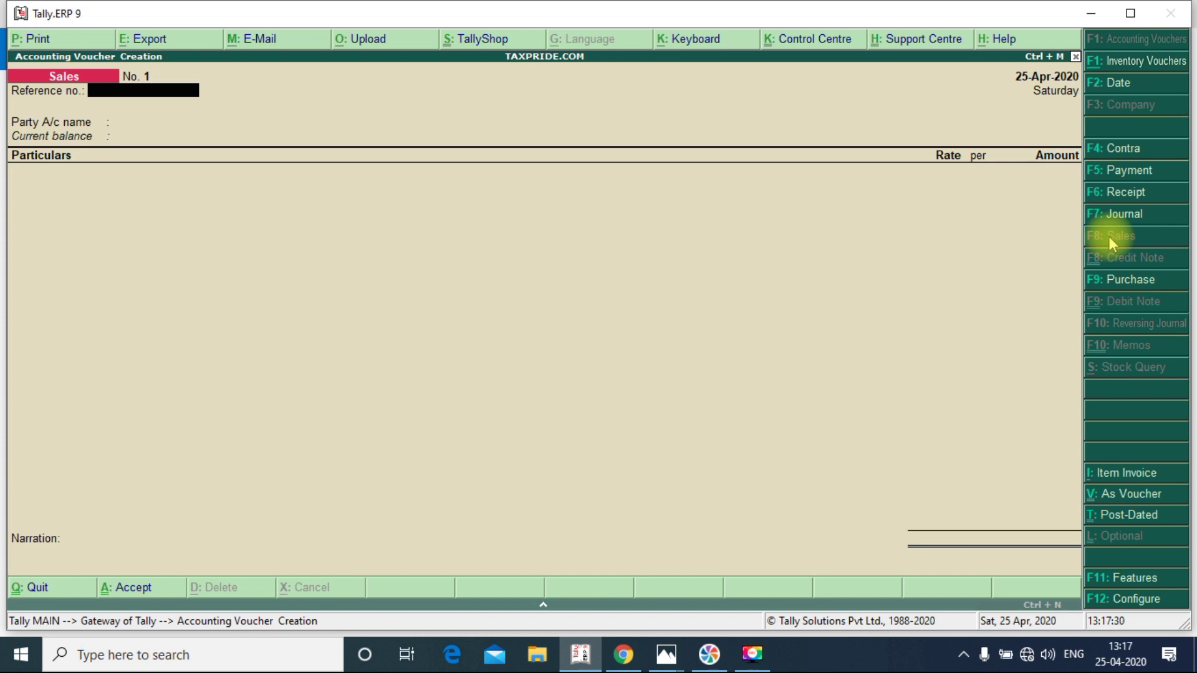
- Switch to the sales voucher chart in Photos to examine the invoice types and formats, and return to Tally.ERP 9
key("alt+Tab")
key("alt+shift+Tab")
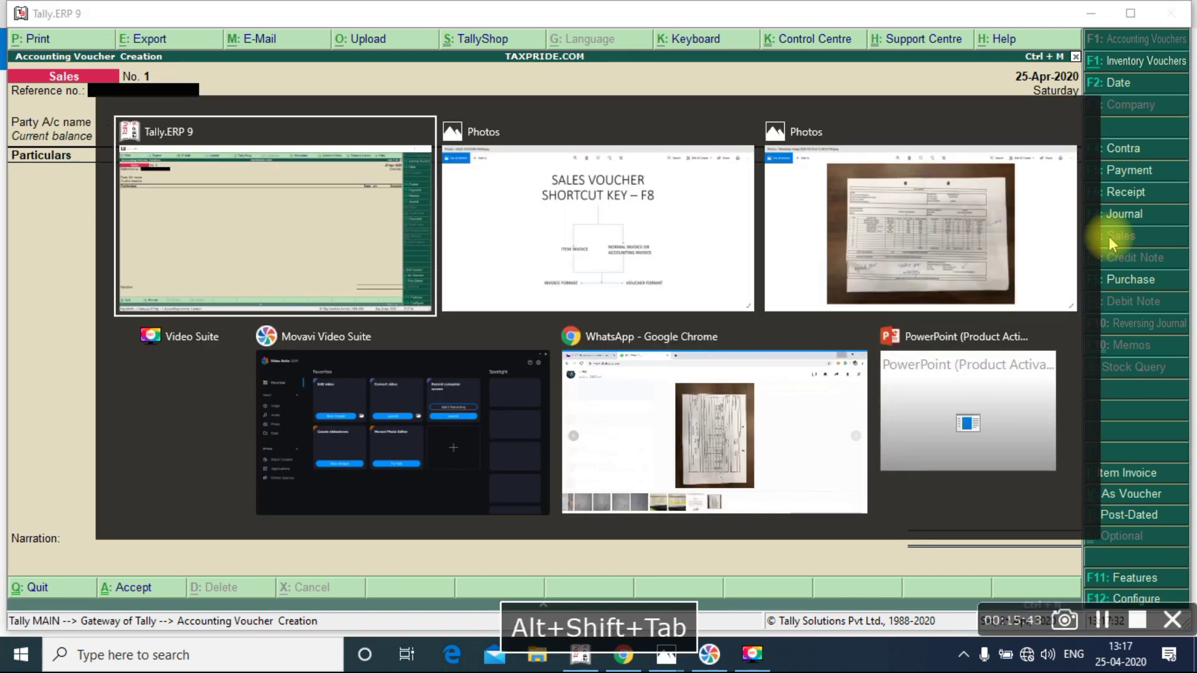
key("alt+Tab")
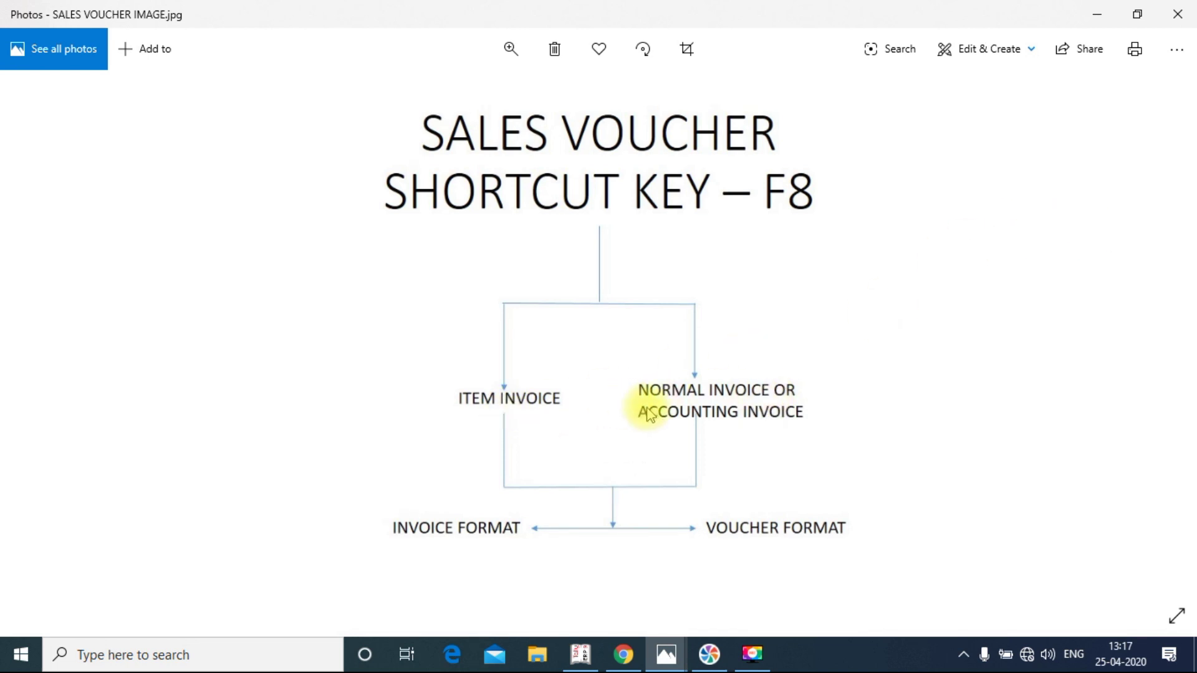
key("alt+Tab")
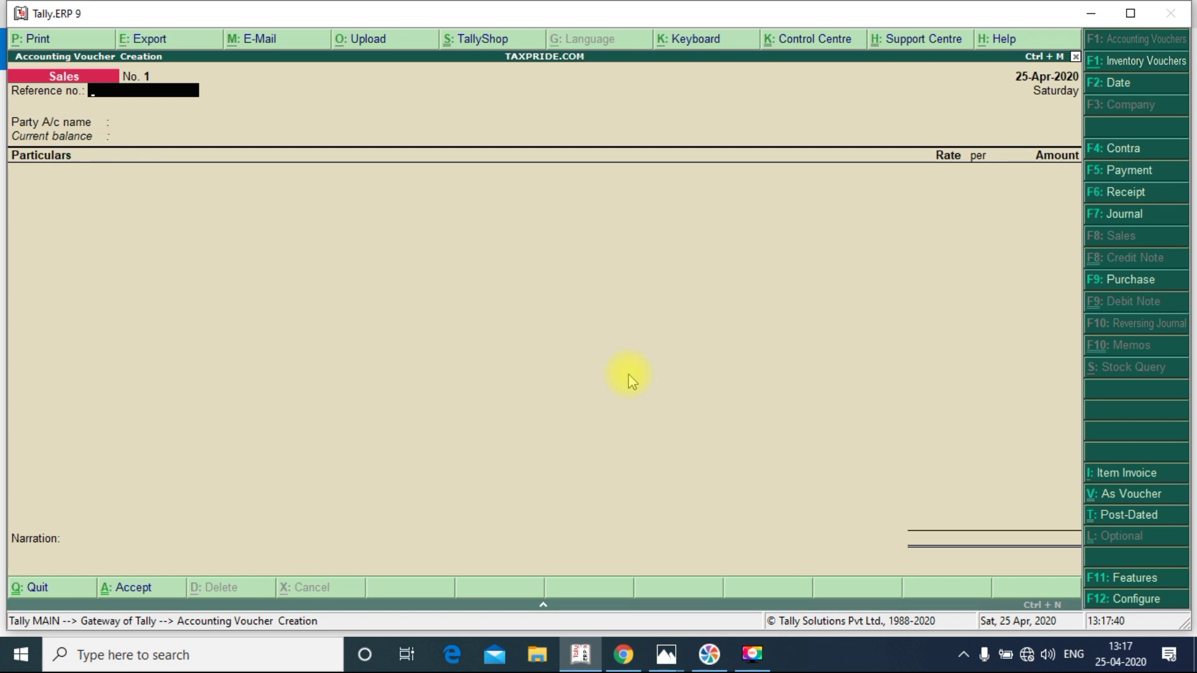
- Enter the order number as the reference number of the Sales voucher
type("OR")
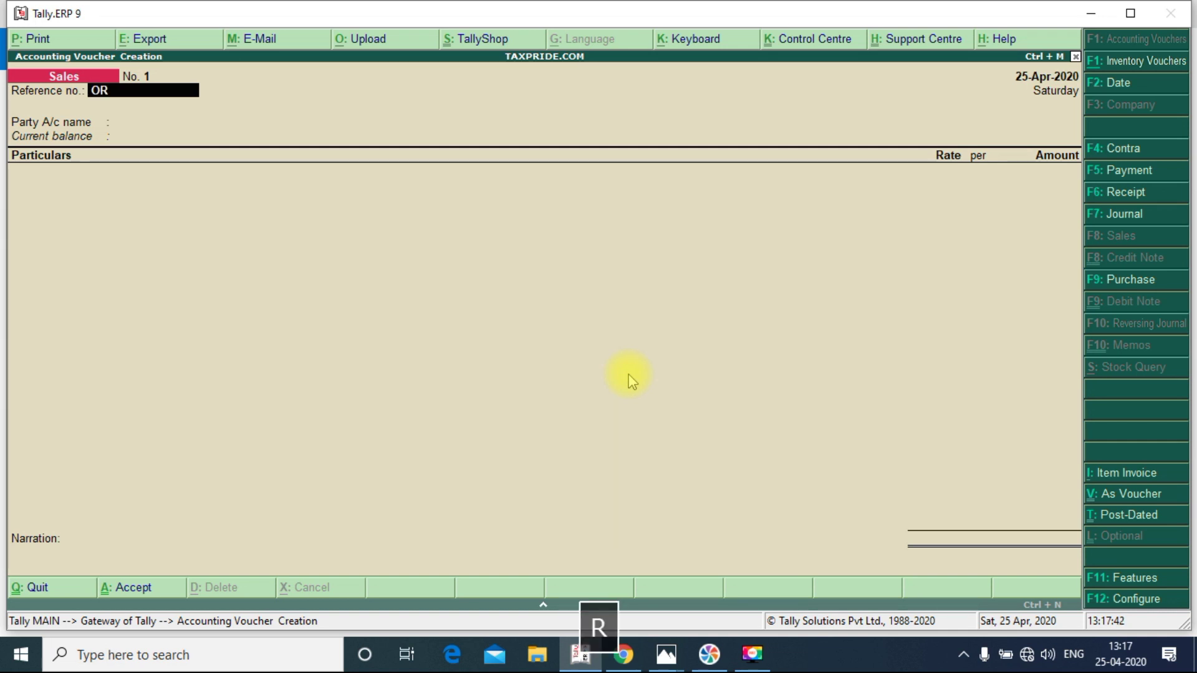
type("DER NO. 111")
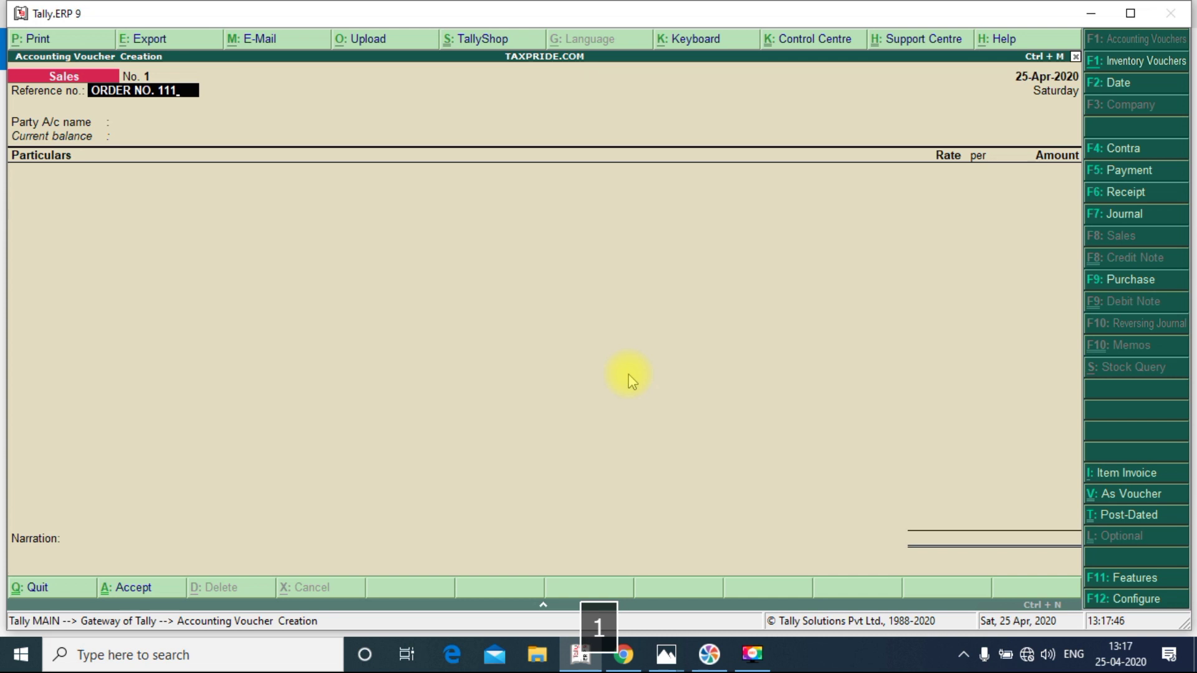
key("Return")
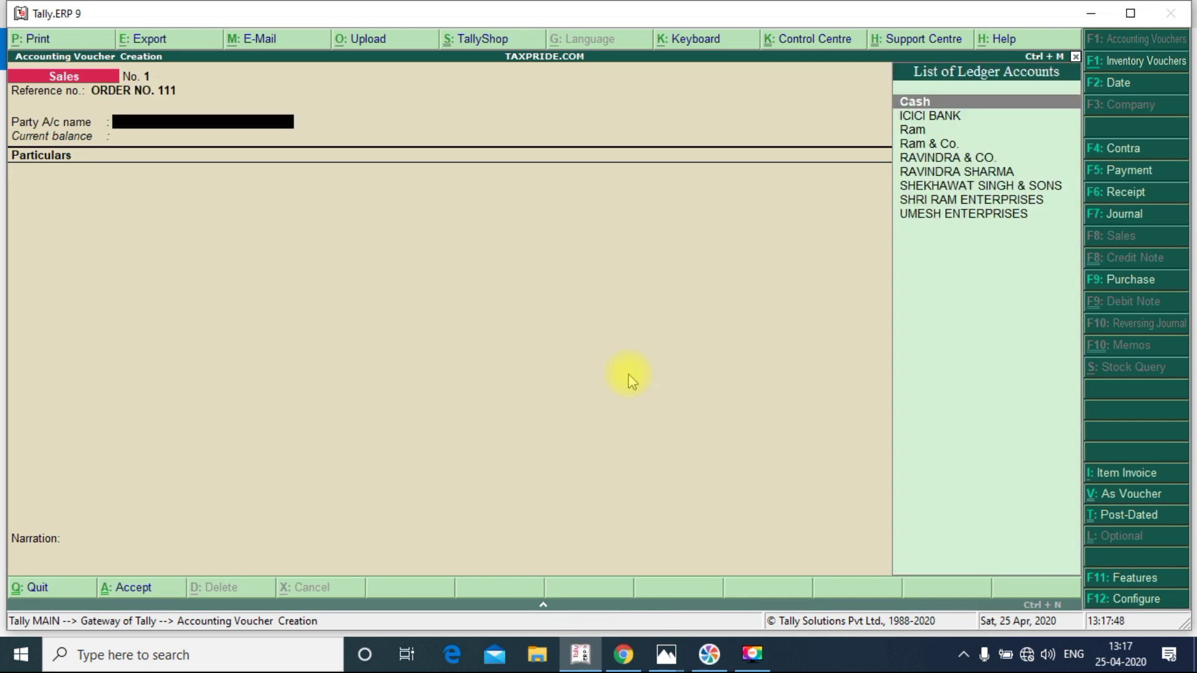
- Switch to the tax invoice photo in Photos, examine its customer and item details enlarged, and return to Tally.ERP 9
key("alt+Tab")
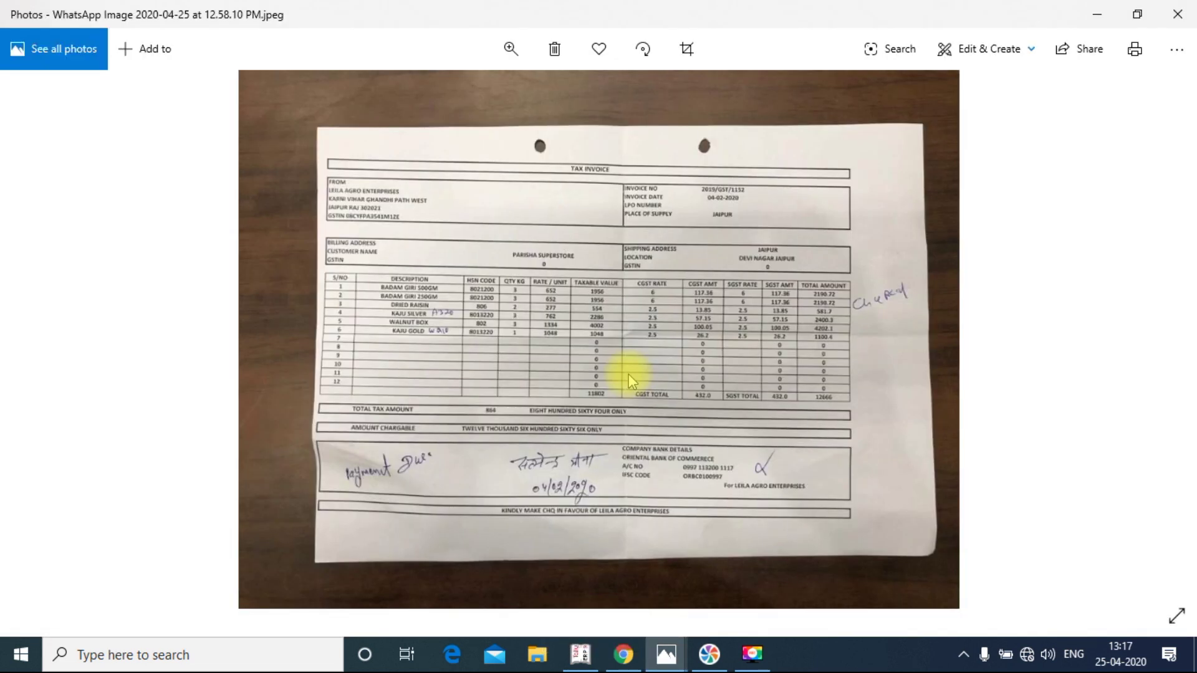
left_click(510, 50)
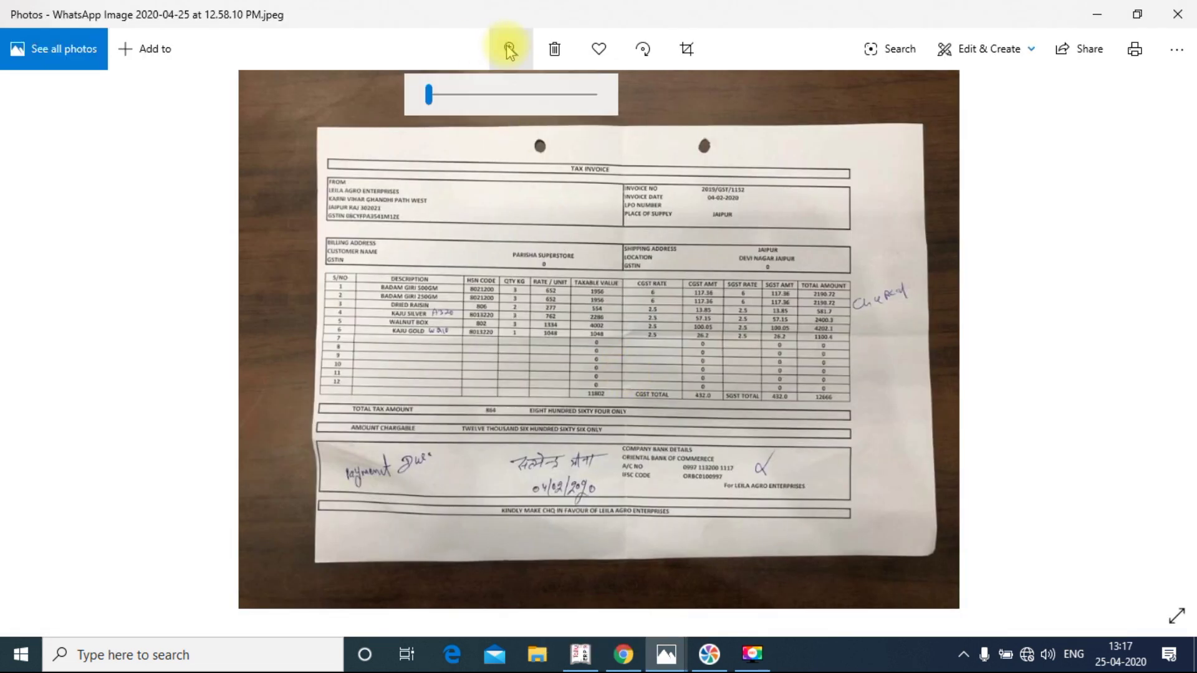
left_click(429, 93)
left_click_drag(429, 94, 454, 99)
scroll(424, 197, "down", 3)
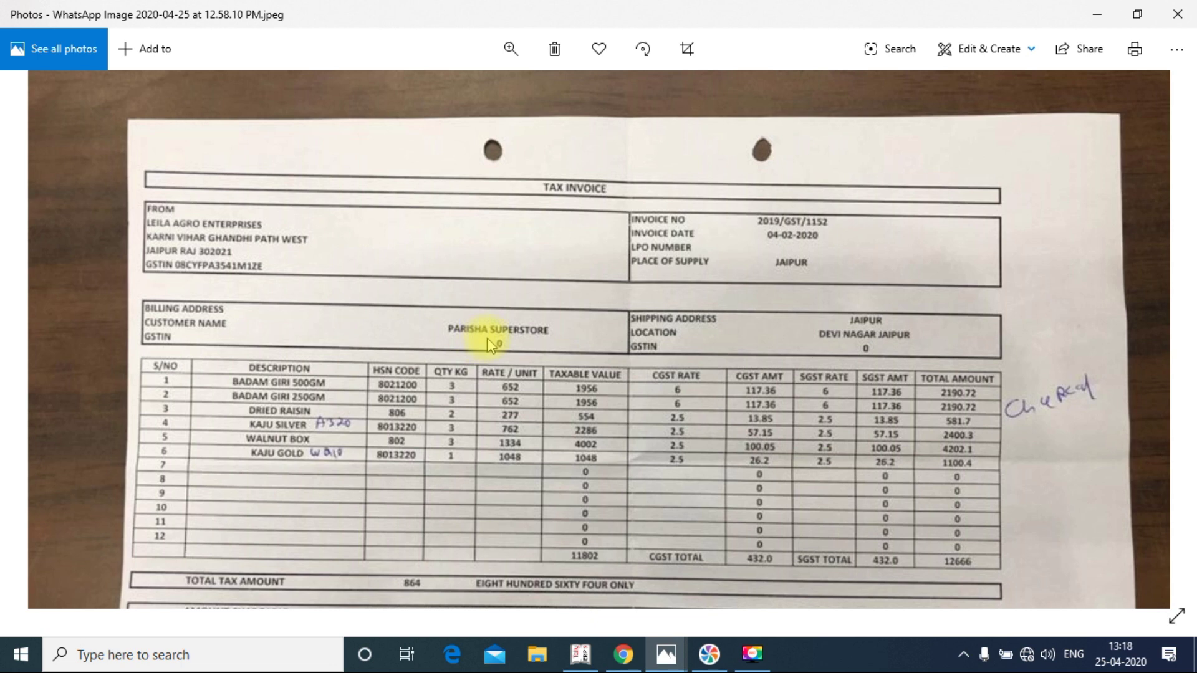
key("alt+Tab")
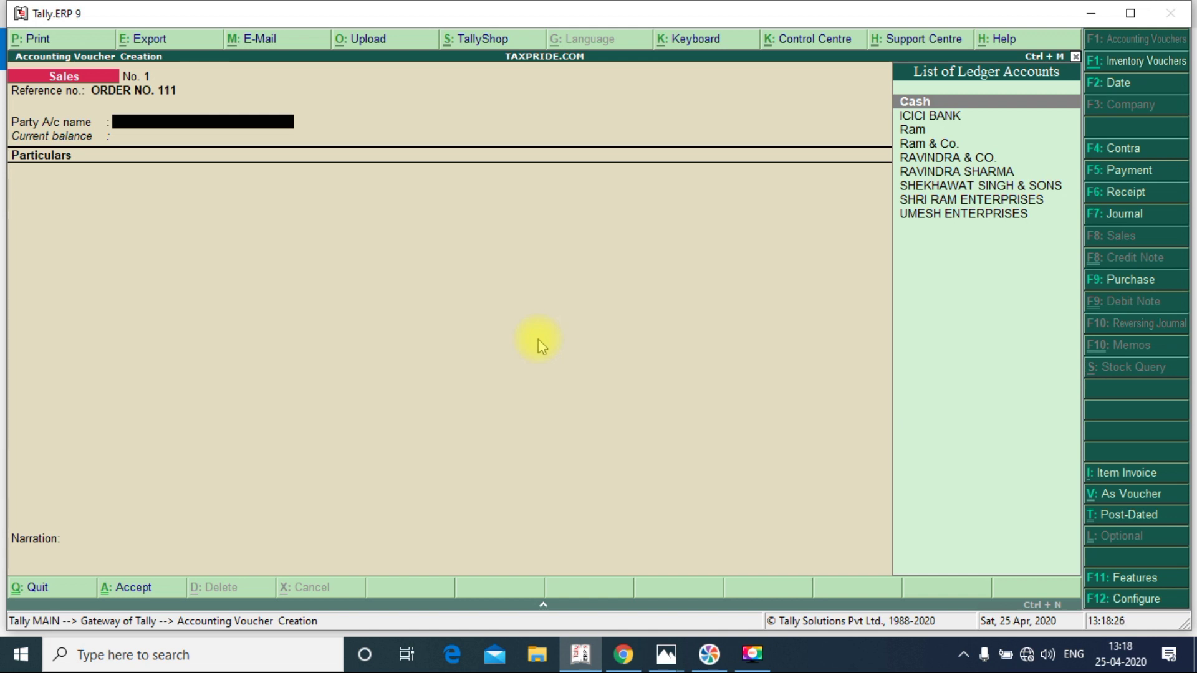
- Create a new party ledger PARISHA ENTERPRISES under Sundry Debtors from the Sales voucher, with bill-by-bill balances set to No
key("alt+c")
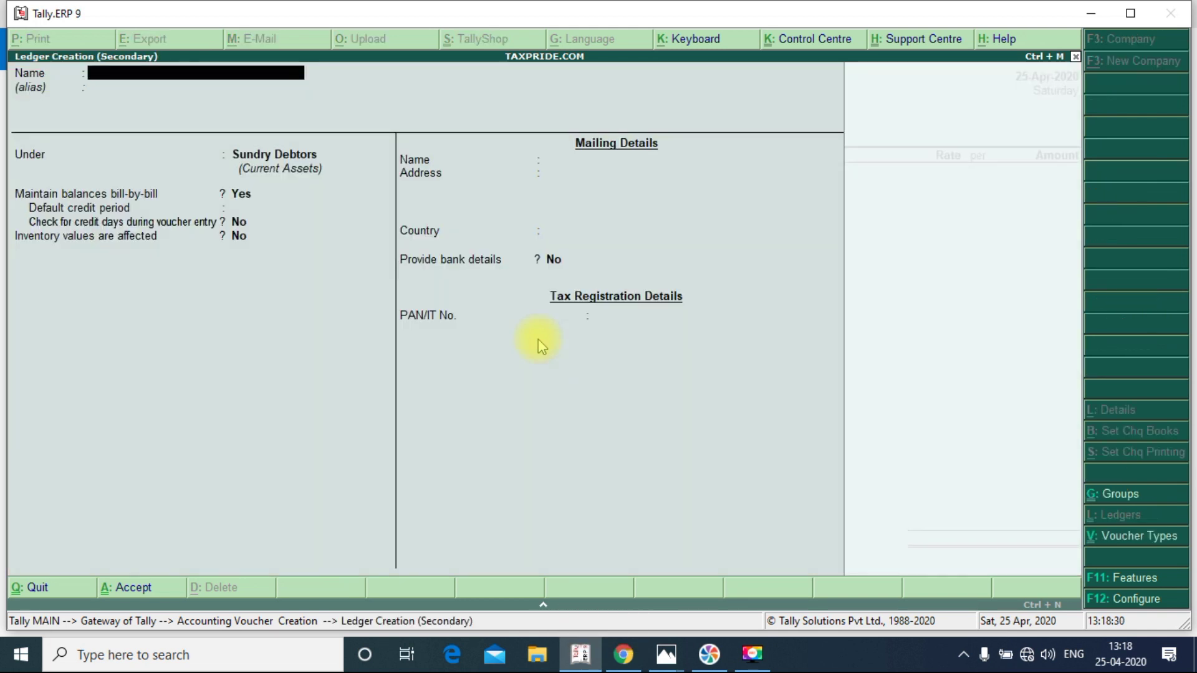
type("PARISHA ENTERPRISES")
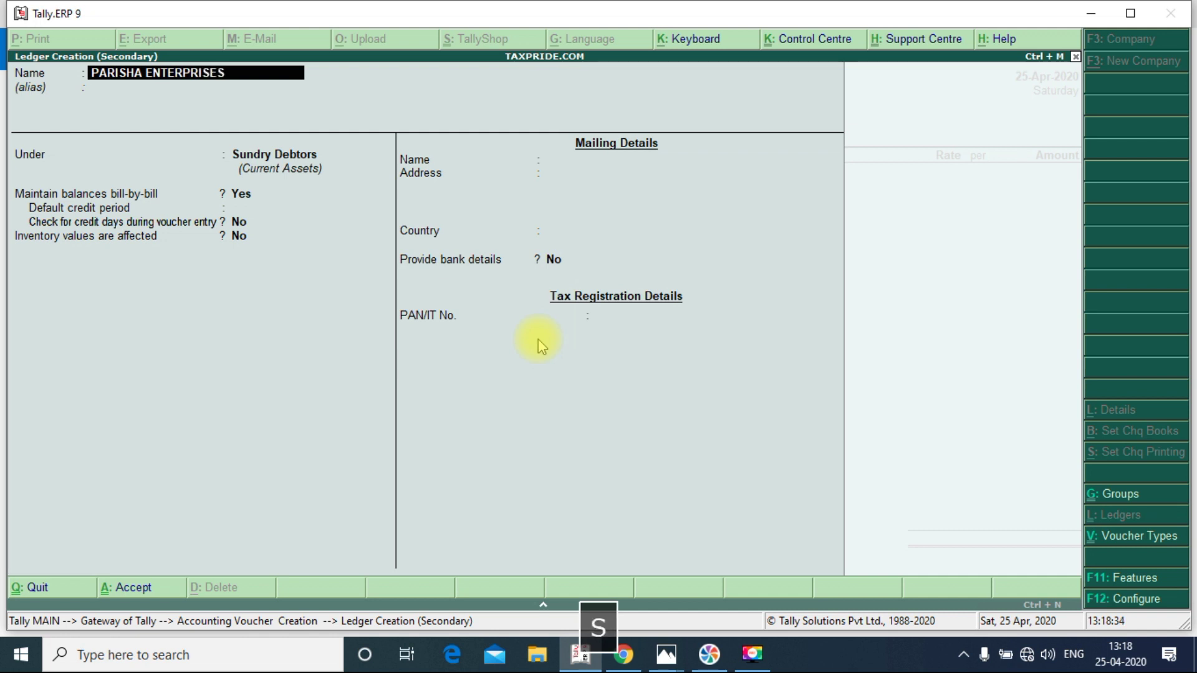
key("Return")
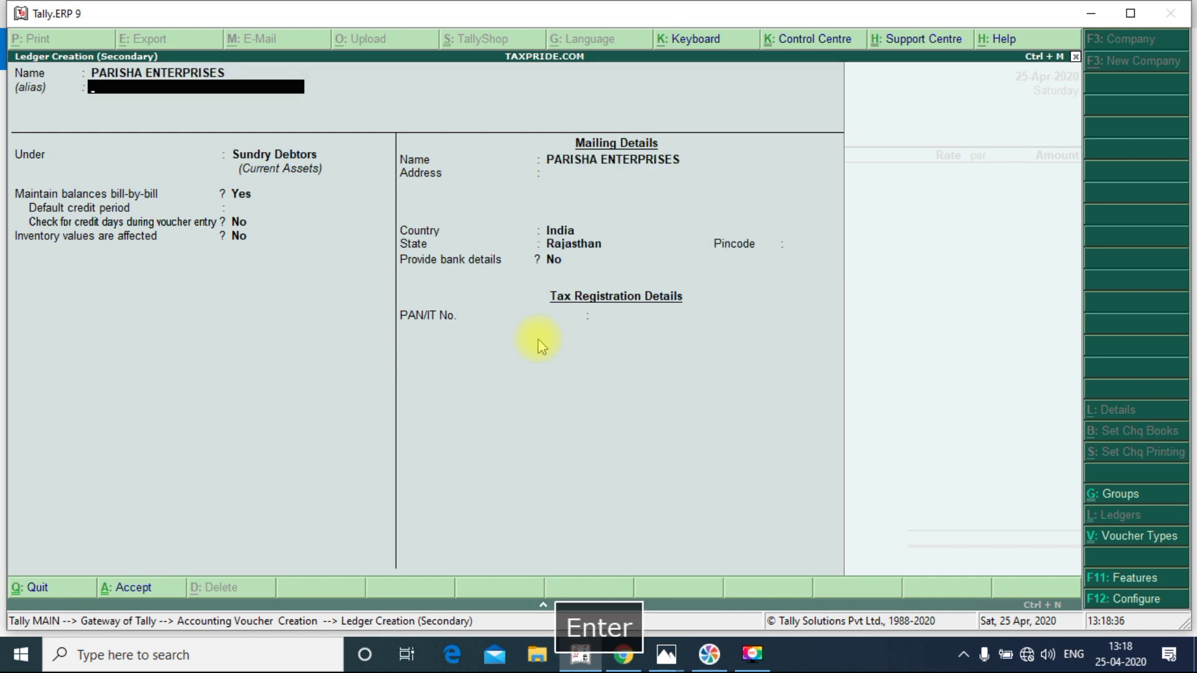
key("Return")
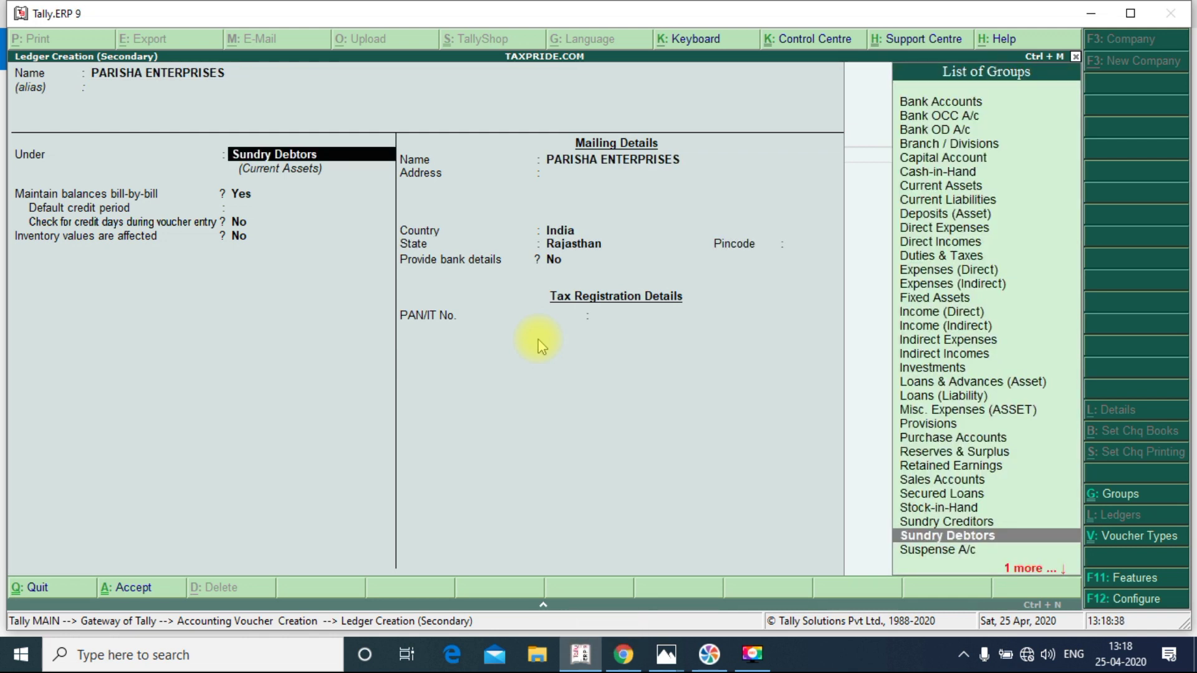
key("Return")
key("n")
key("Return")
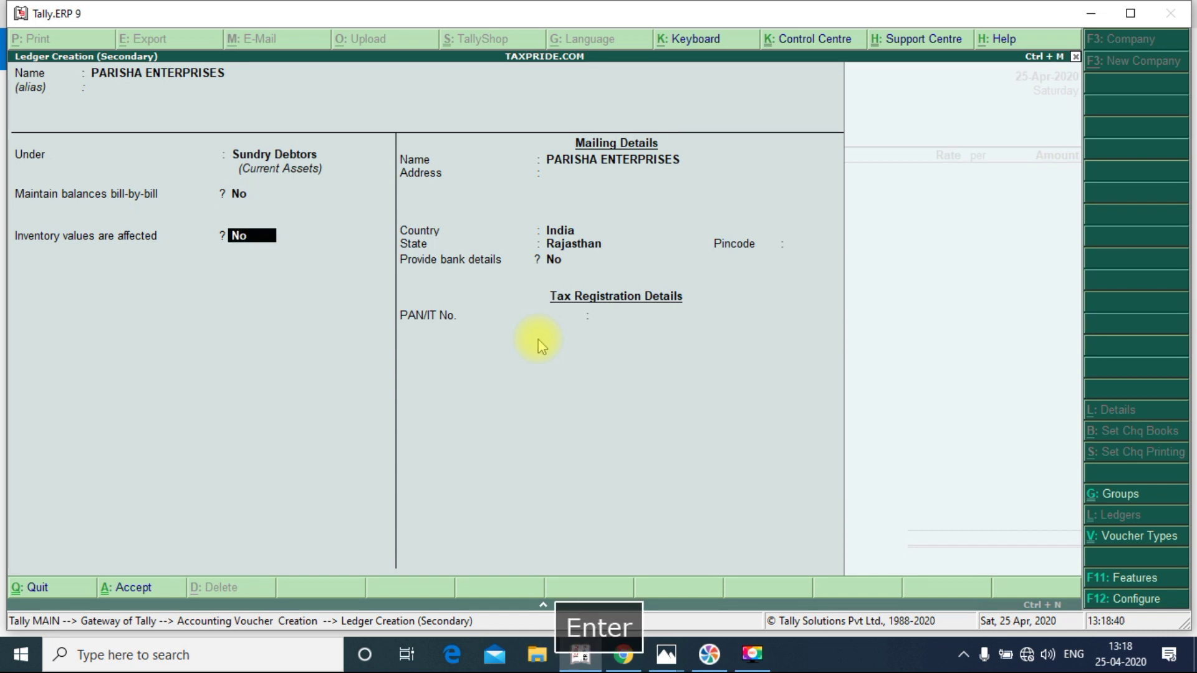
key("Return")
- Enter the party's mailing address and pincode, leave bank and PAN details unchanged, and save the ledger
key("Return")
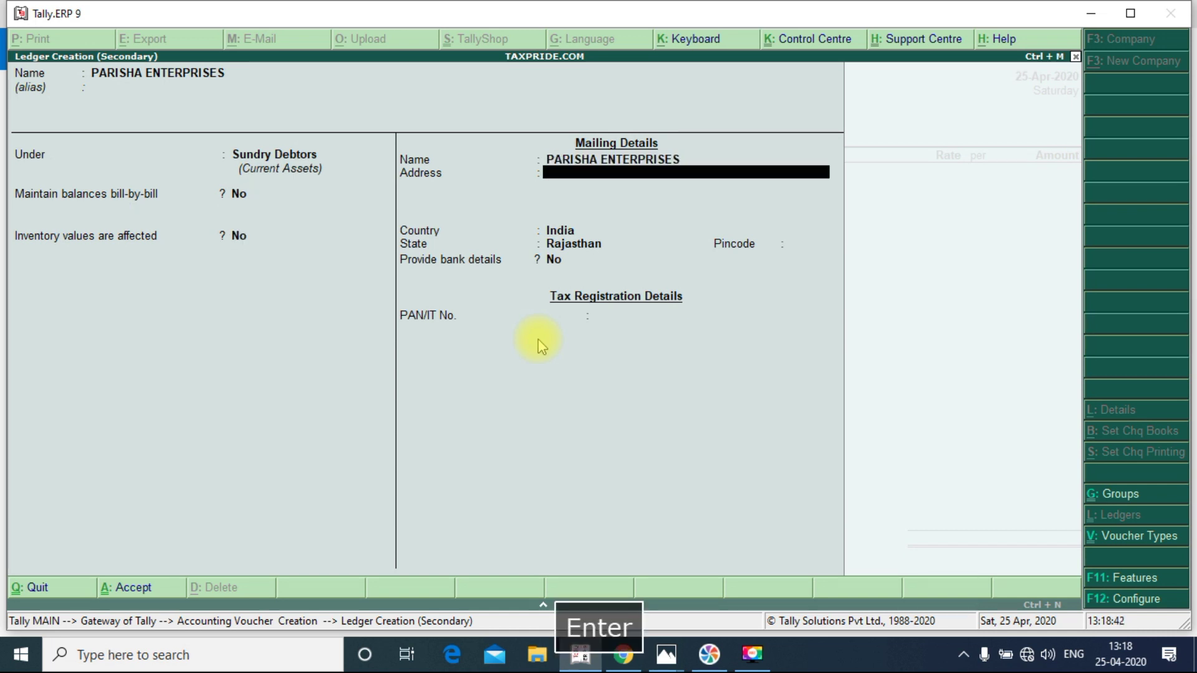
type("JAIPUR")
key("Return")
key("Return")
type("30202")
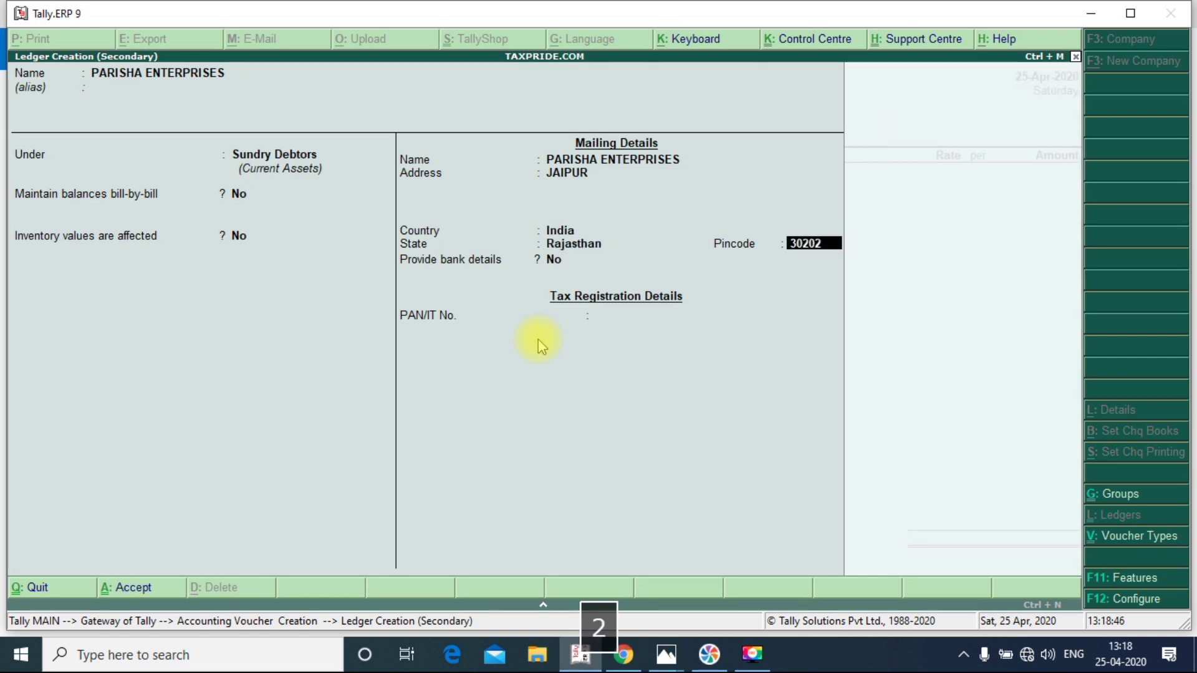
type("0")
key("Return")
key("Return")
key("Return")
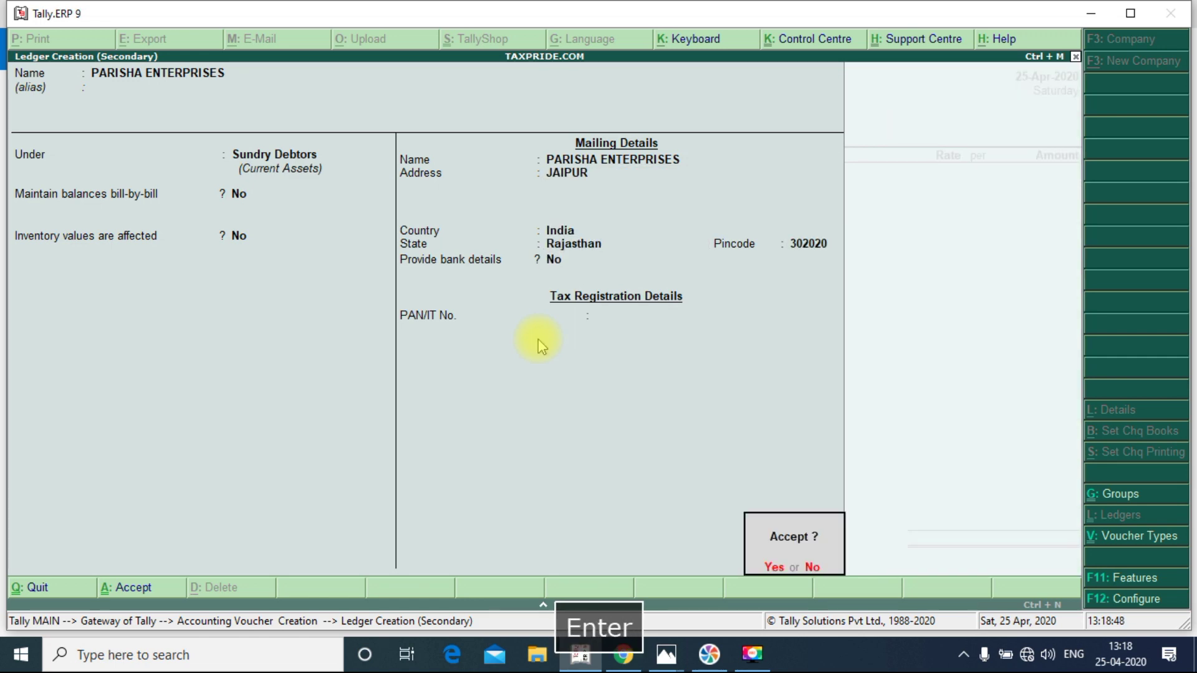
key("Return")
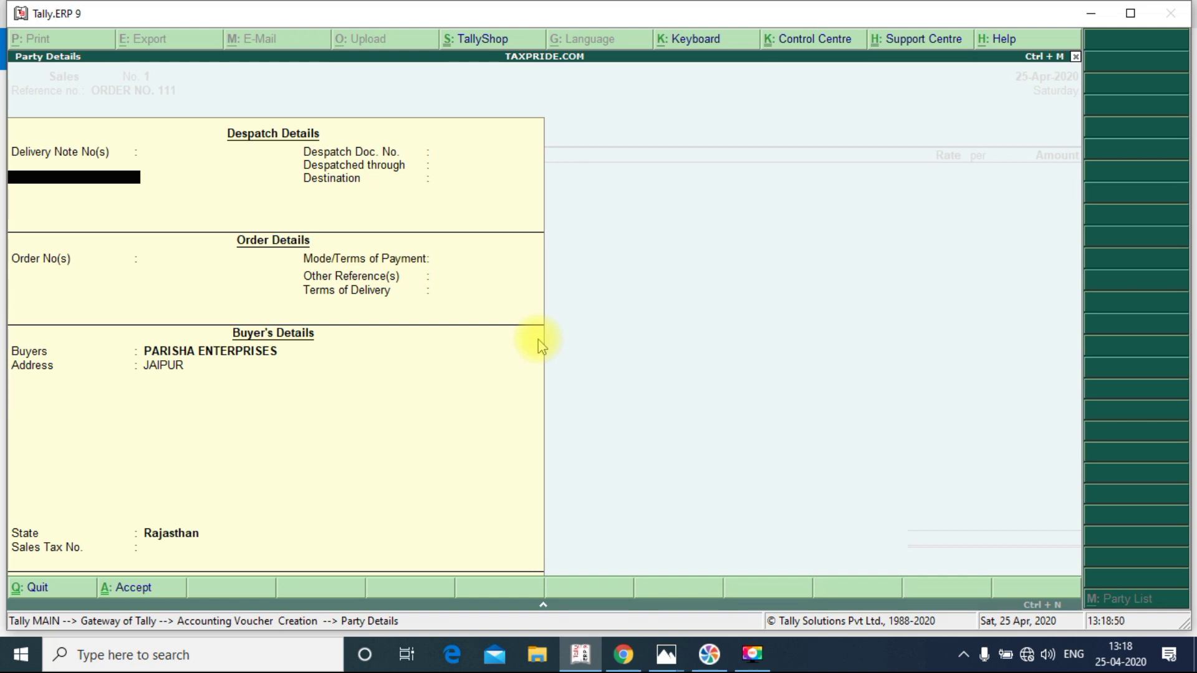
- Accept the party details for PARISHA ENTERPRISES with the despatch and order details left blank
key("Return")
key("Return")
key("Return")
key("Return")
key("Return")
key("Return")
key("Return")
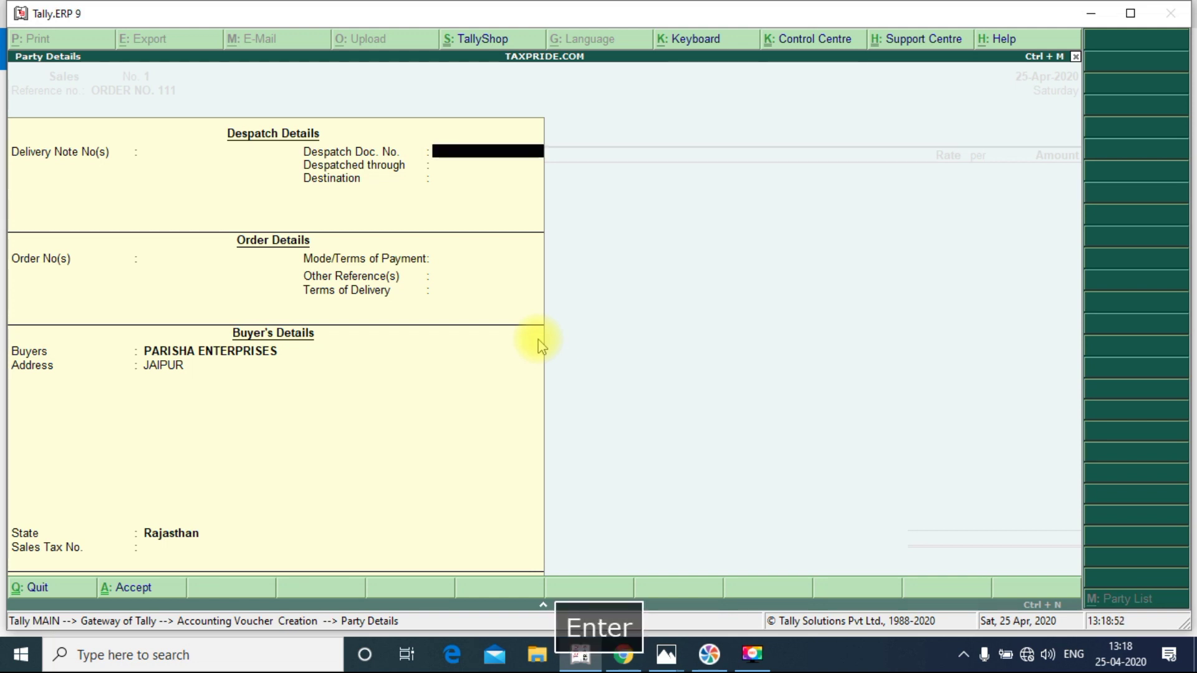
key("Return")
key("Return")
key("Return")
key("Return")
key("Return")
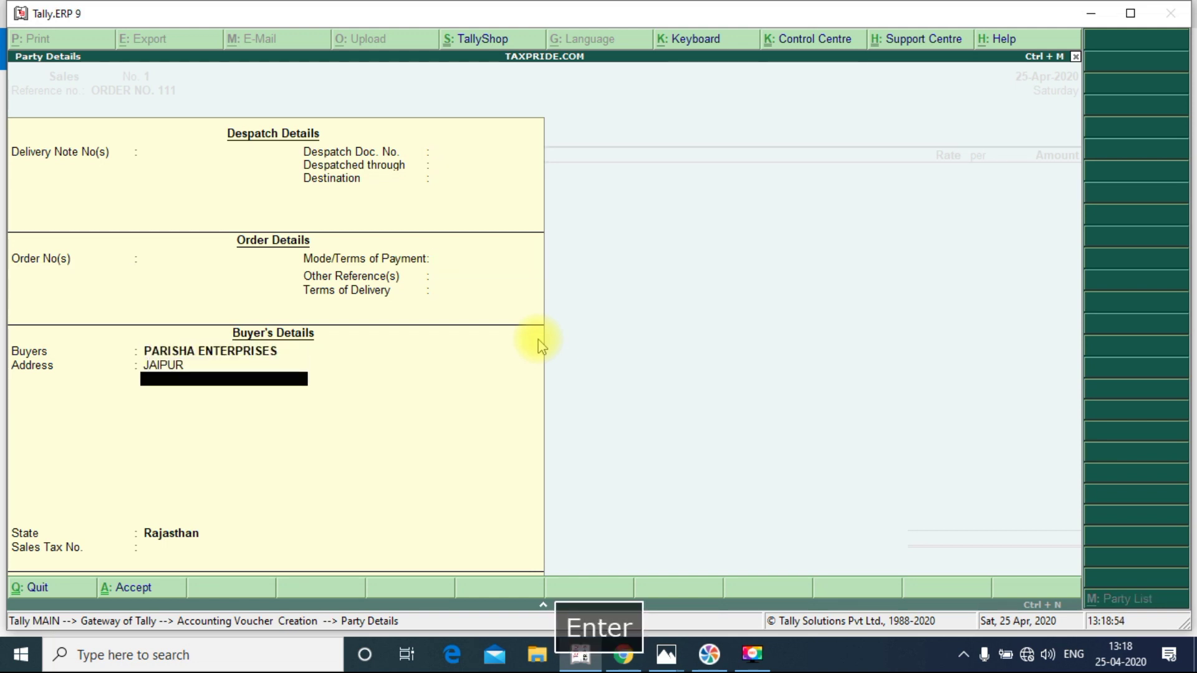
key("Return")
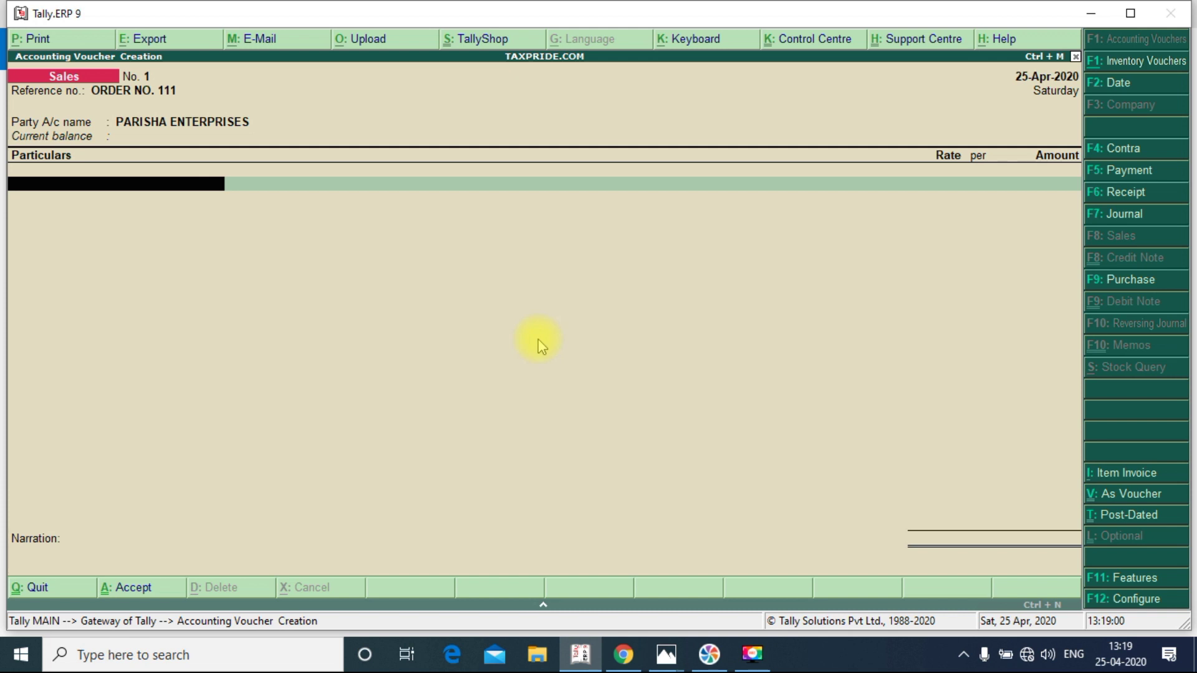
- Add Sales A/c to the particulars with the amount 12,666, taken from the total of the tax invoice in Photos
type("SA")
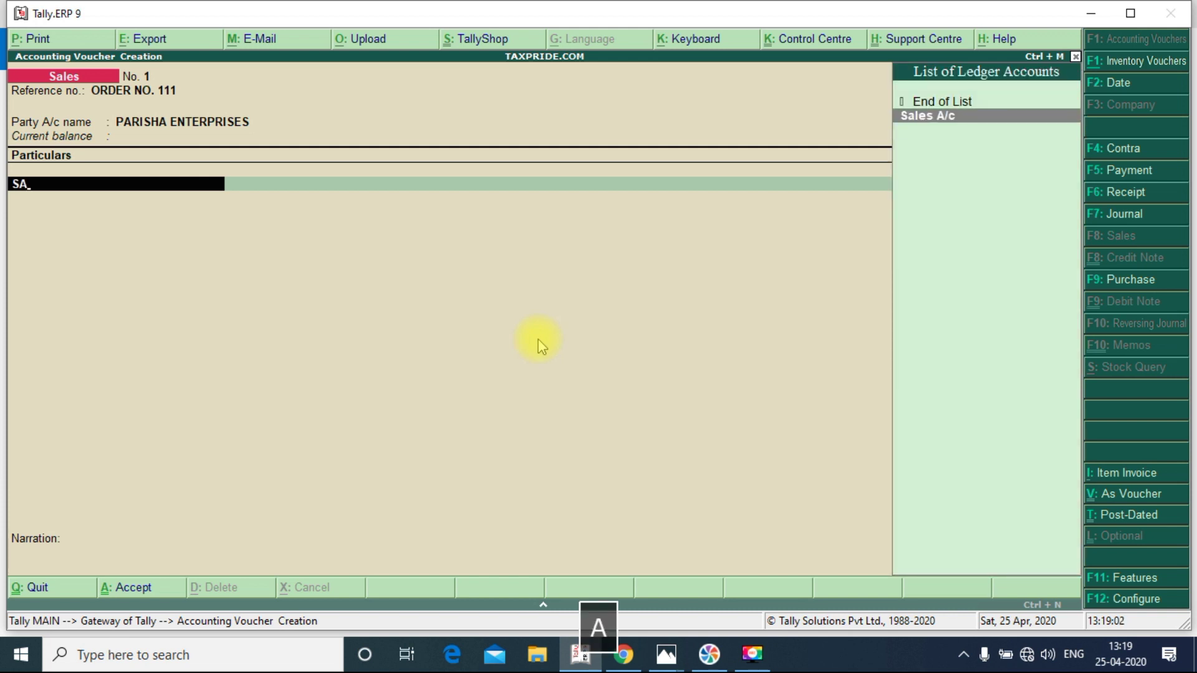
key("Return")
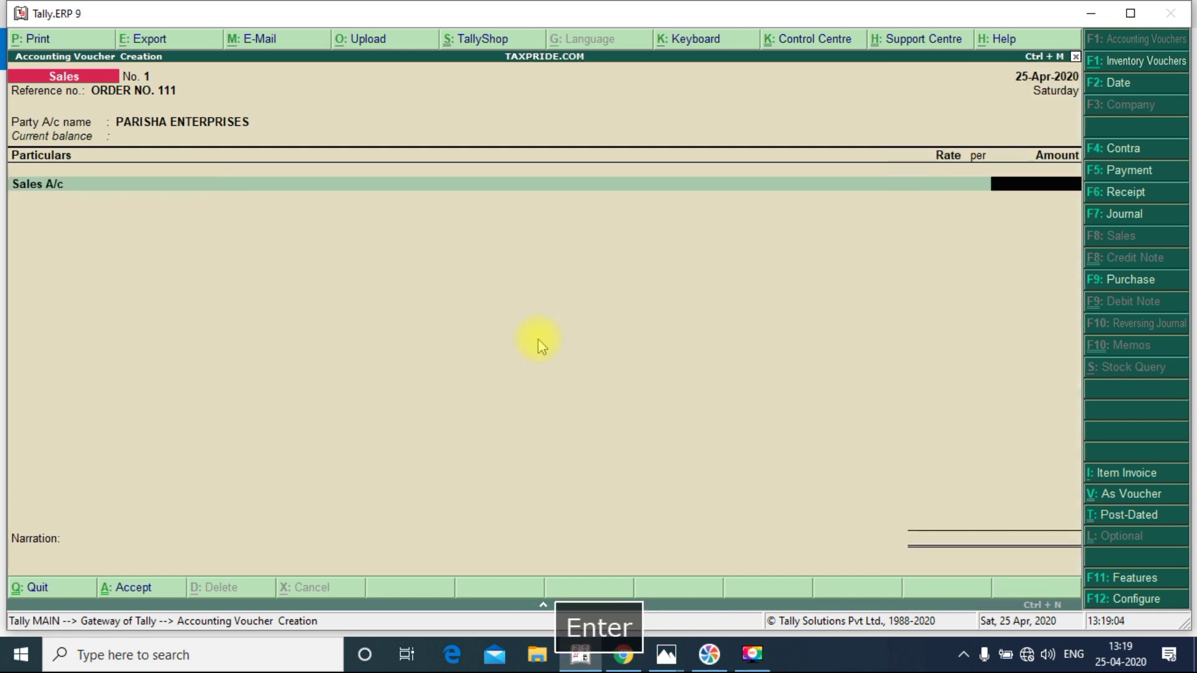
key("alt+Tab")
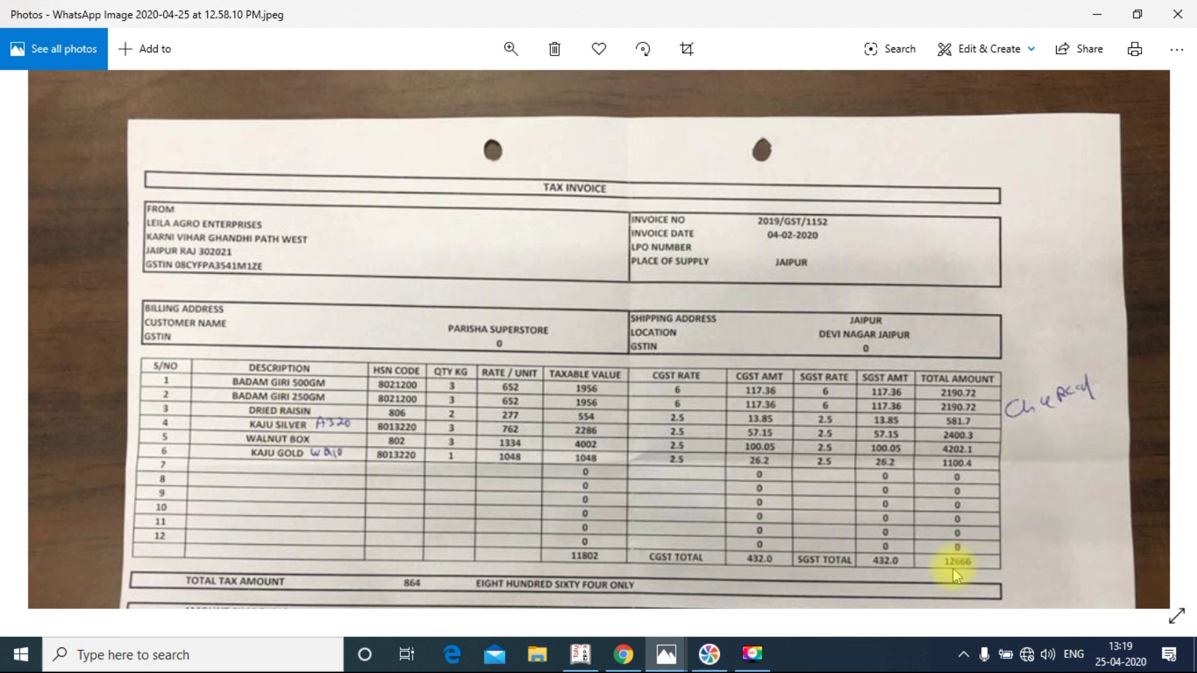
key("alt+Tab")
type("12,666")
key("Return")
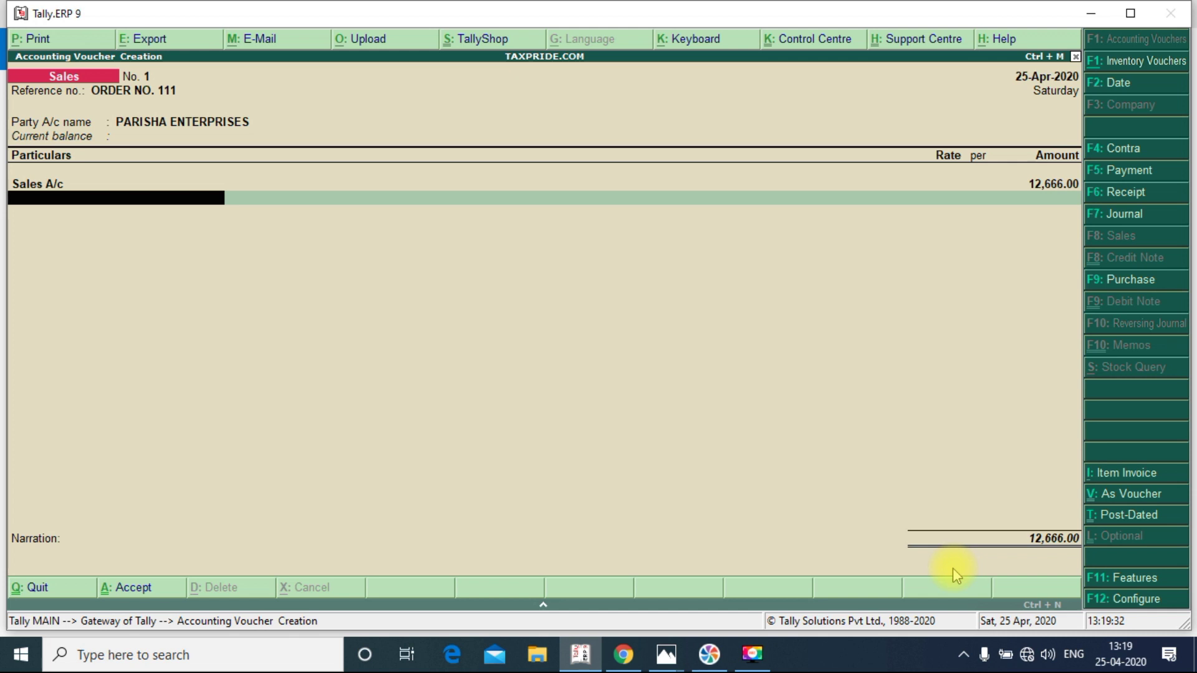
key("Return")
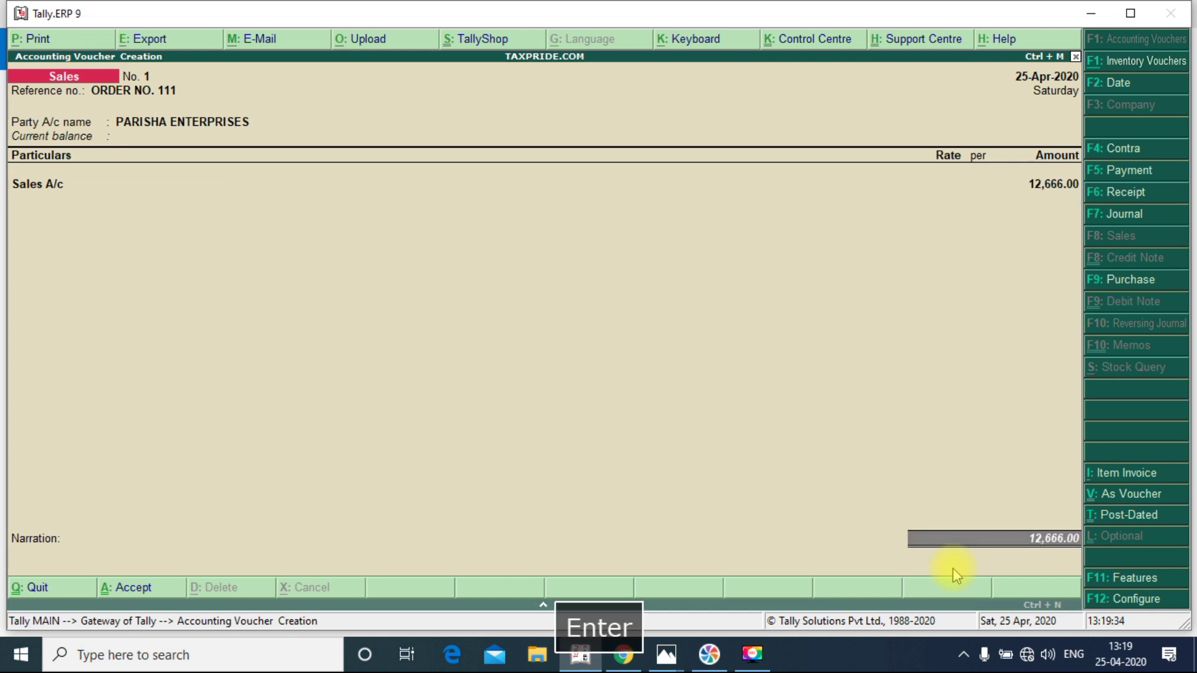
- Enter the narration "Being Goods sold against bill no. 1 to parisha enterprises" and save the Sales voucher
key("Return")
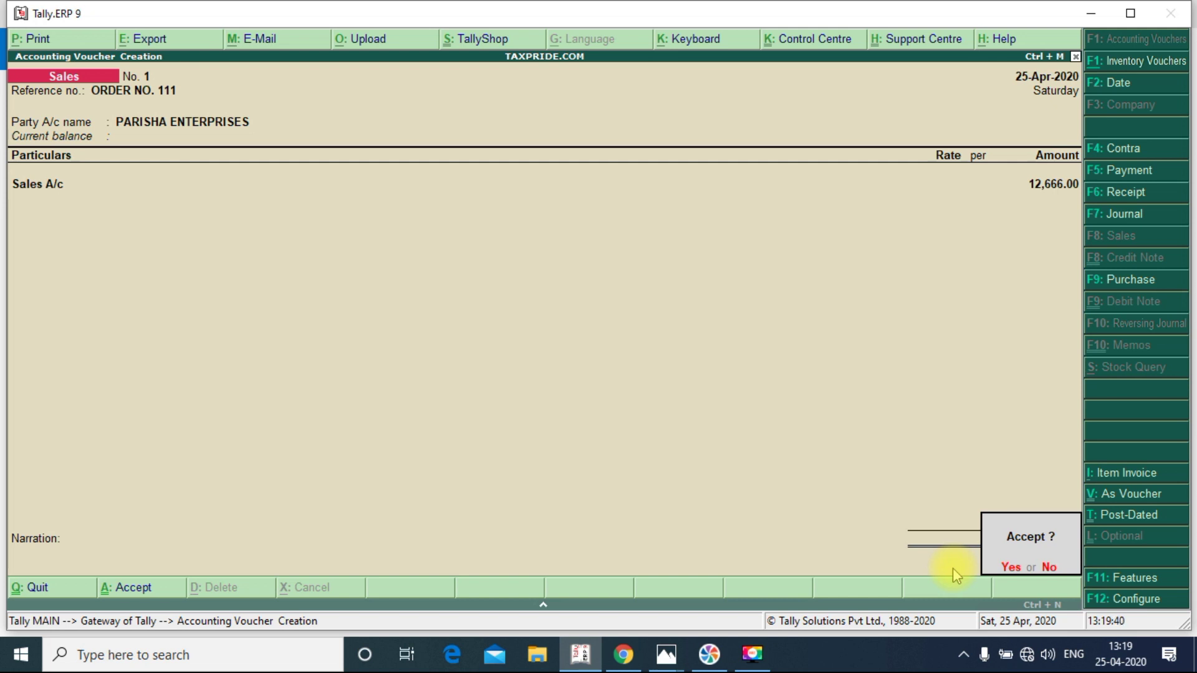
key("BackSpace")
type("bEING")
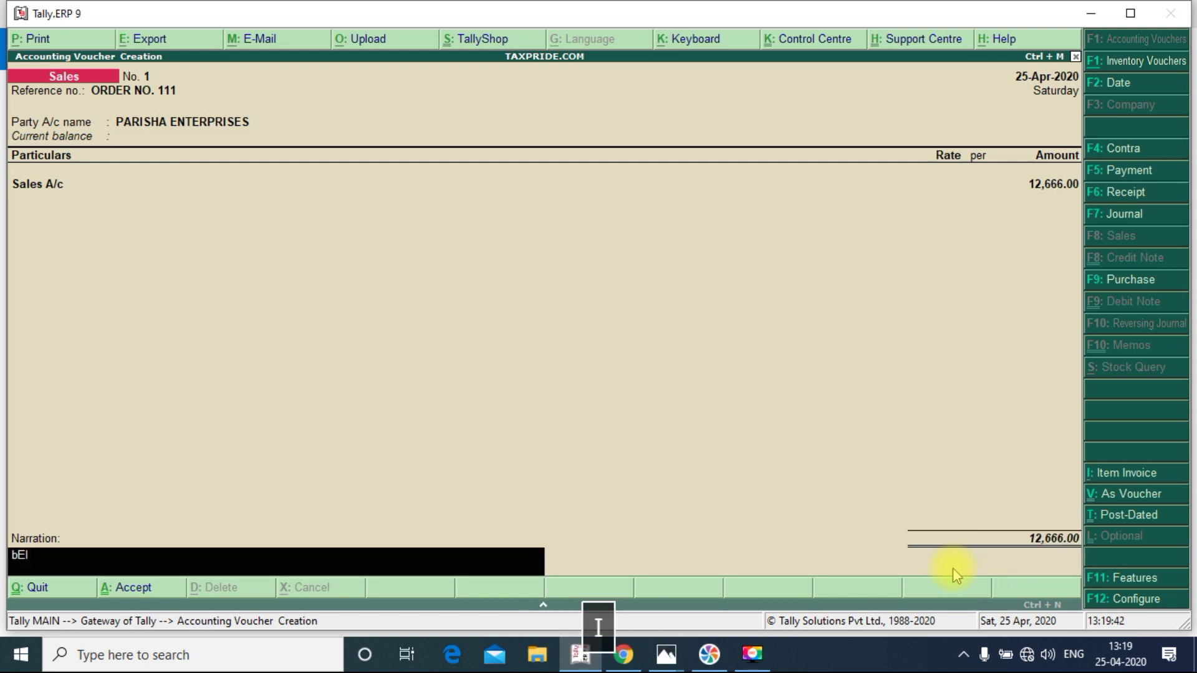
key("BackSpace")
key("BackSpace")
key("BackSpace")
key("BackSpace")
key("BackSpace")
key("BackSpace")
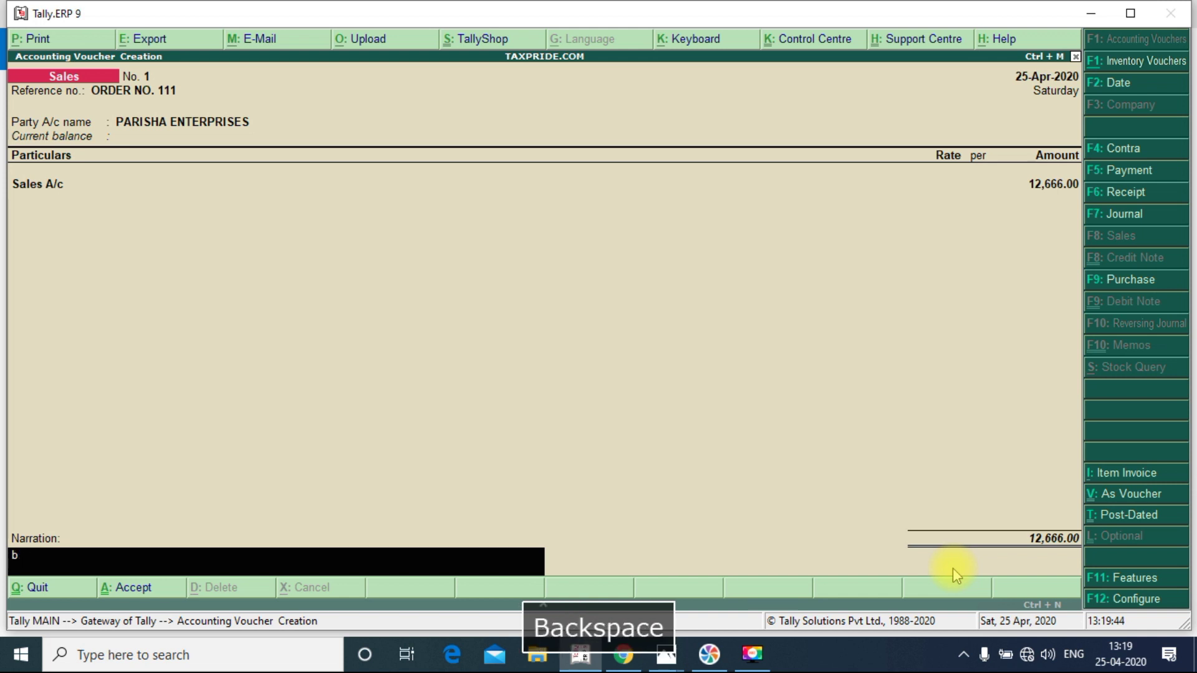
type("Being G")
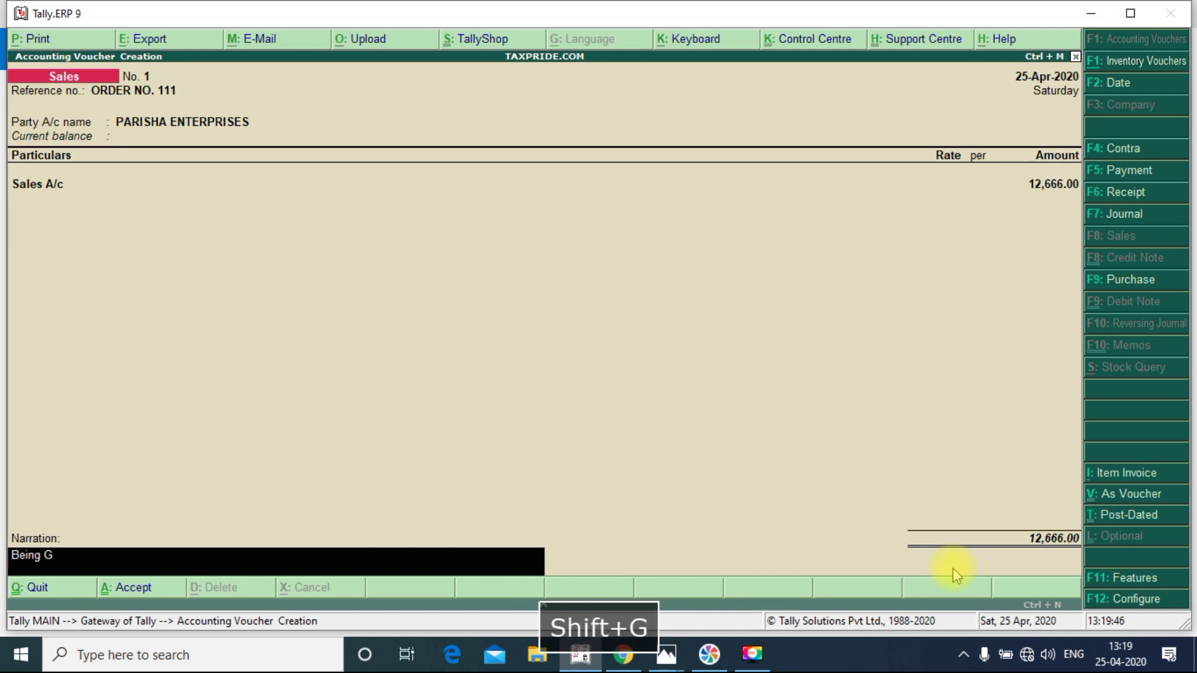
type("oods sold a")
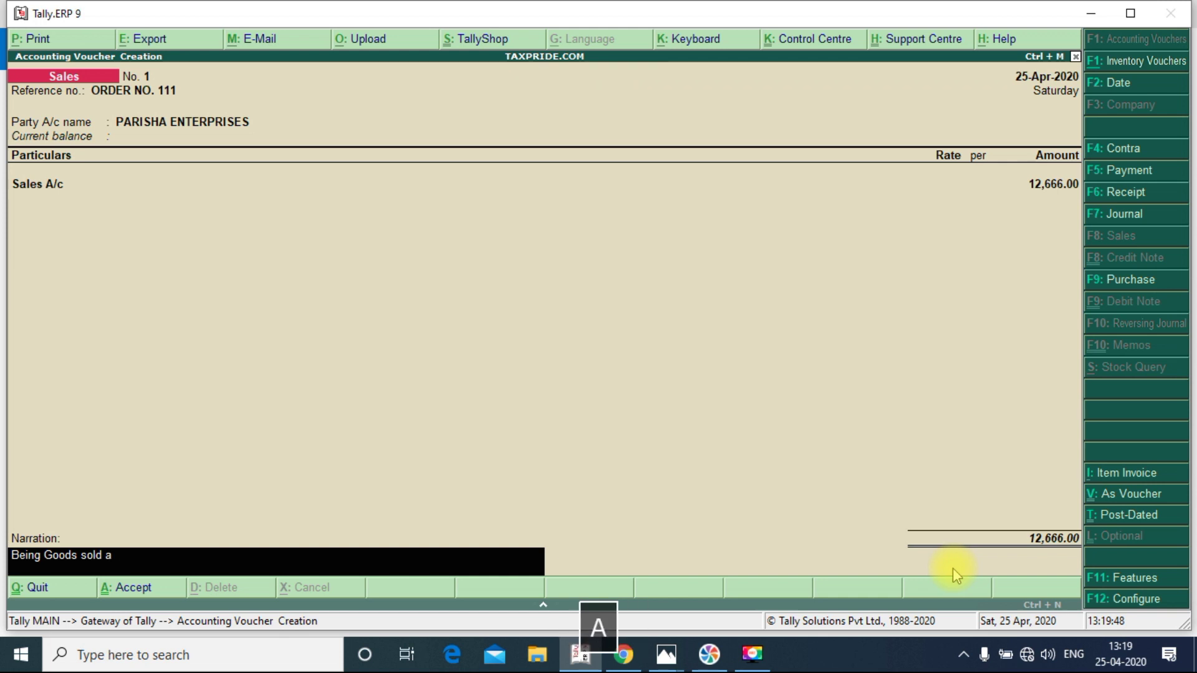
type("gainst bill")
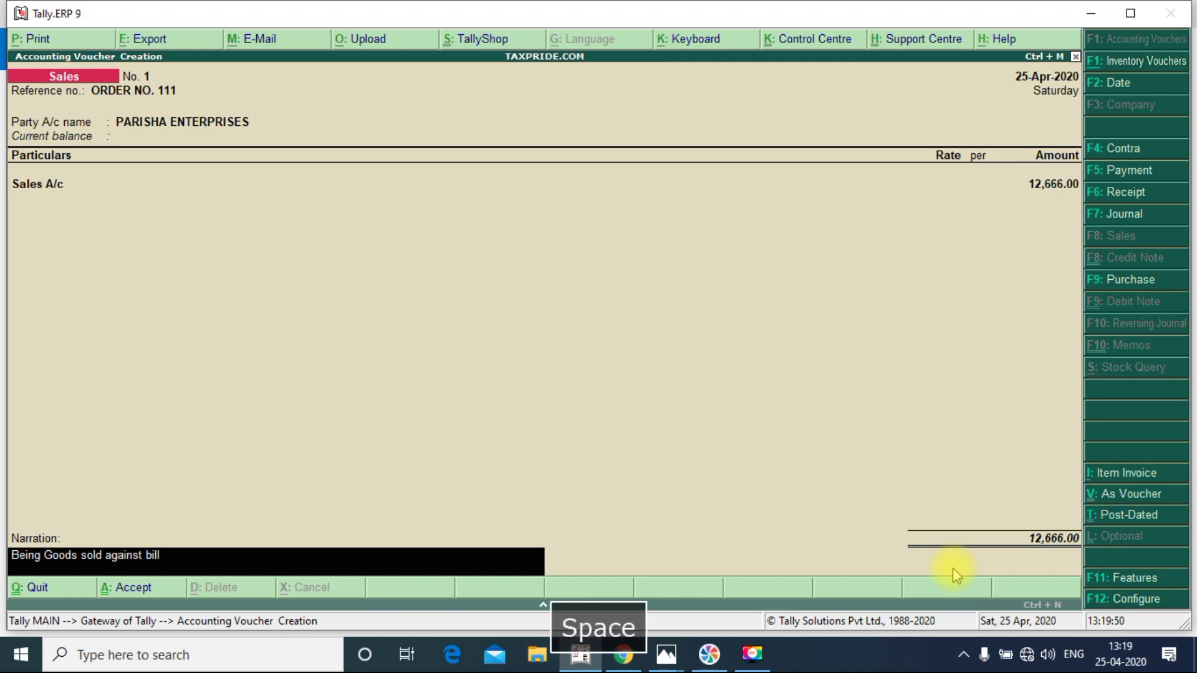
type(" no. 1")
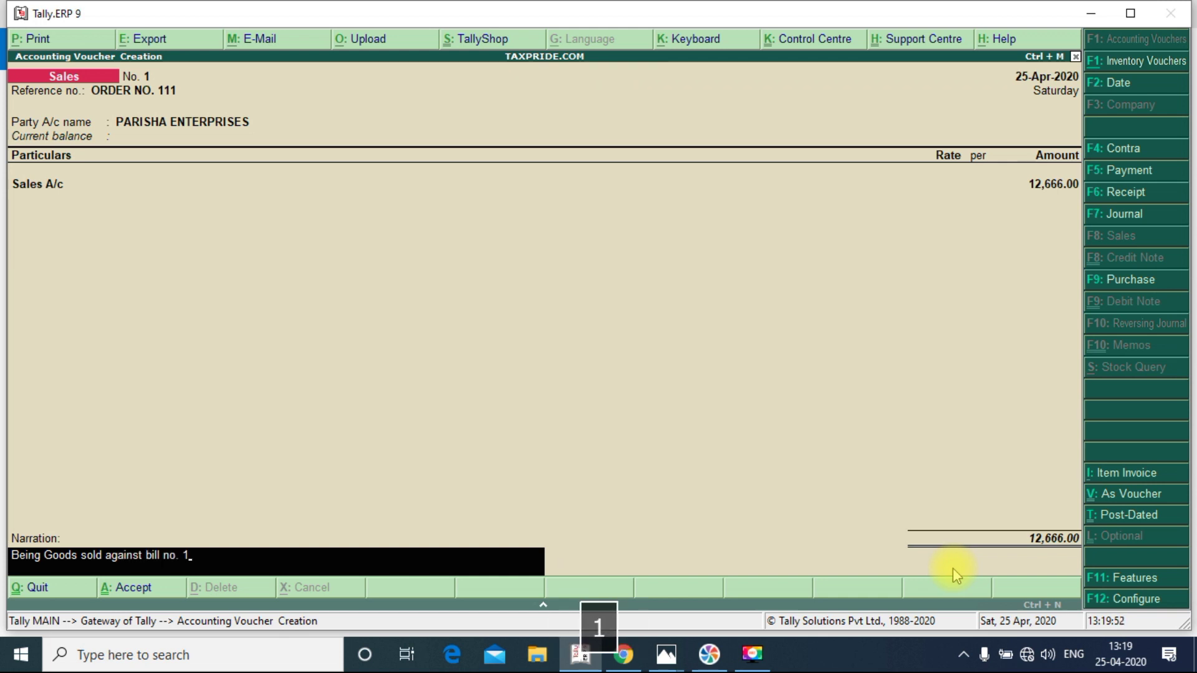
type(" to parisha enterp")
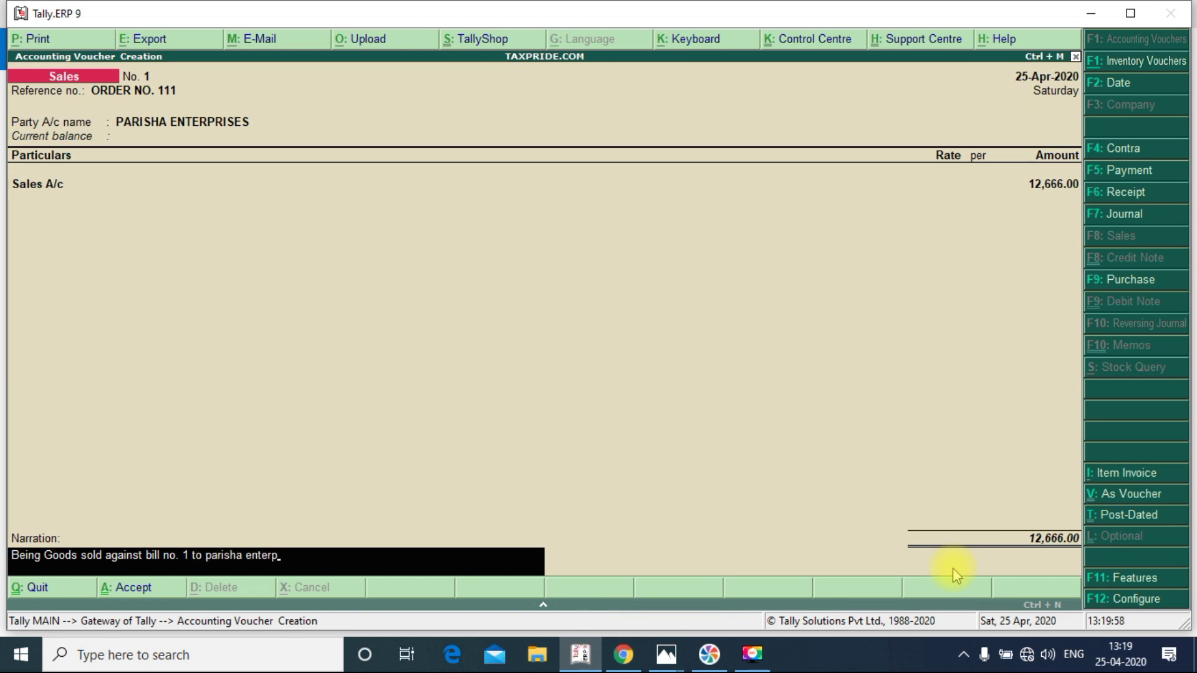
type("rises")
key("Return")
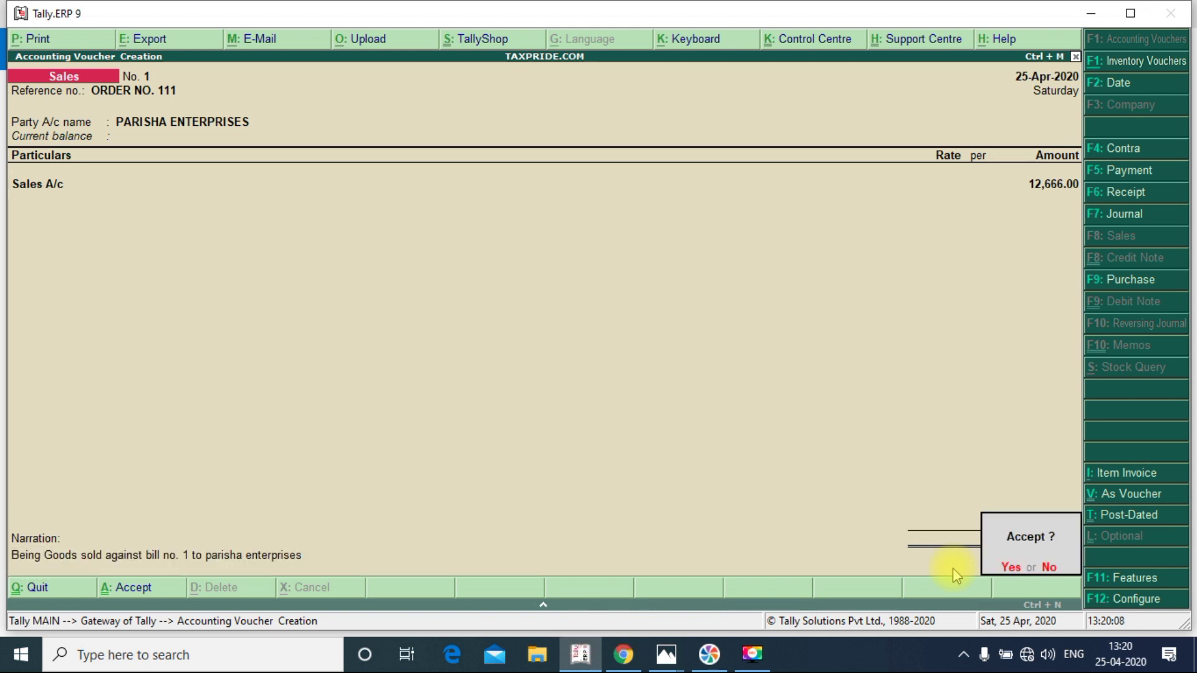
key("Return")
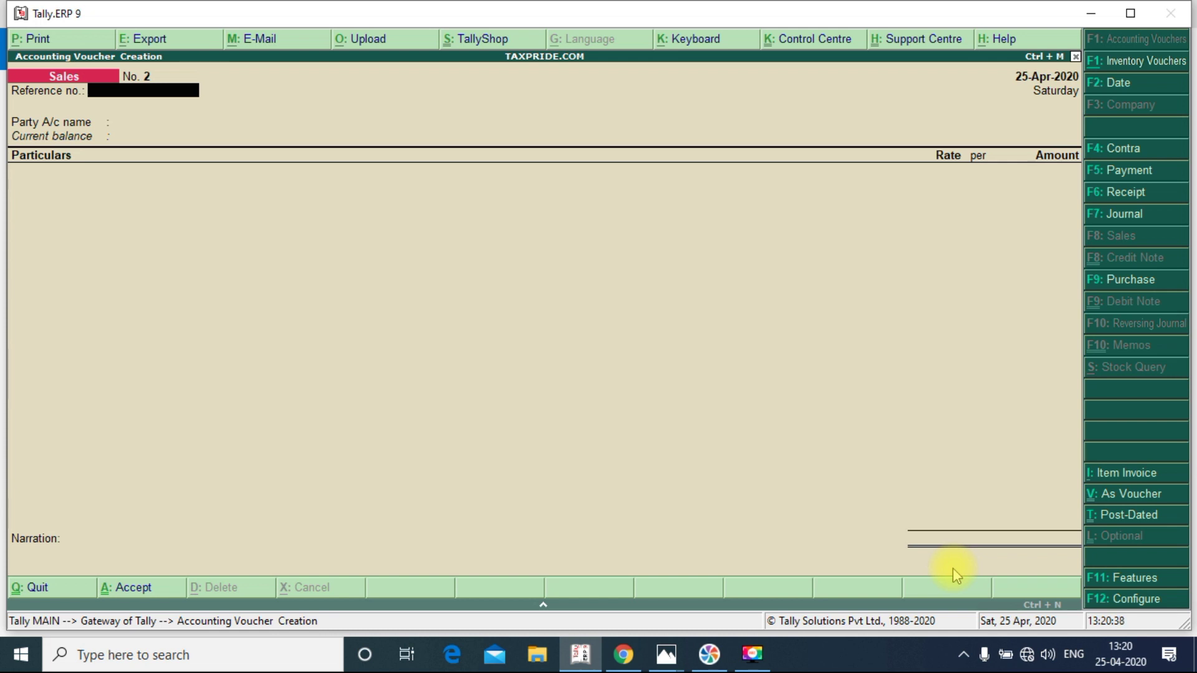
- Toggle the new Sales entry between invoice and voucher mode, leaving it in voucher mode with debit and credit columns
key("ctrl+v")
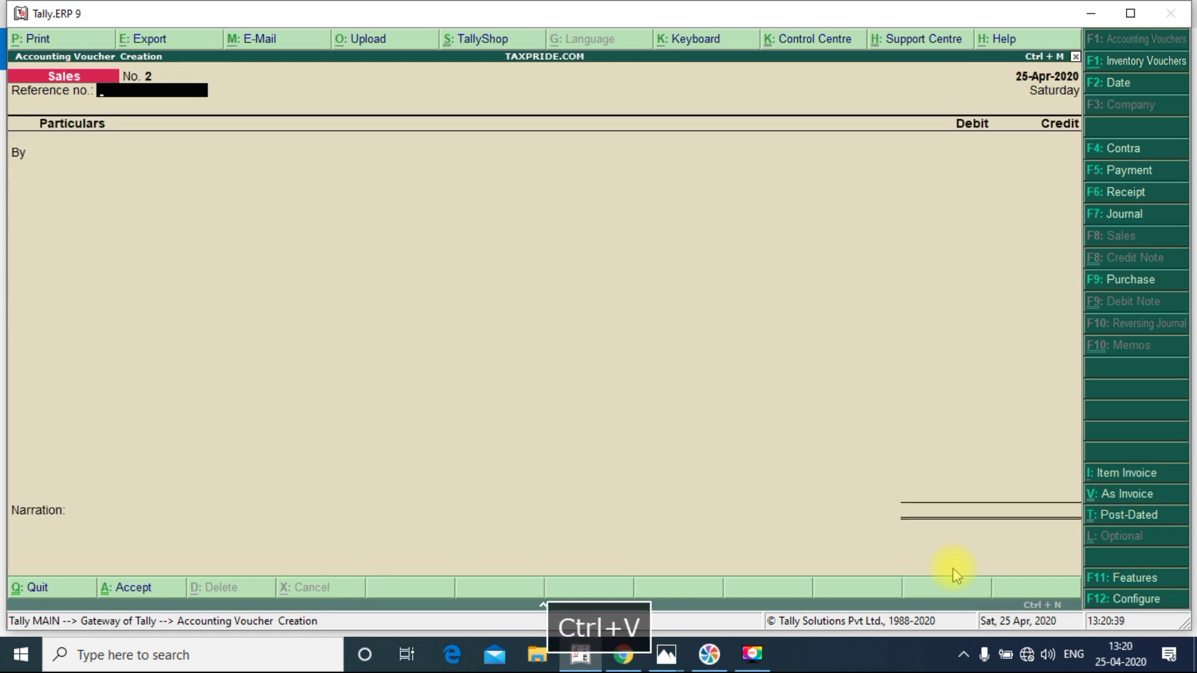
left_click(1120, 495)
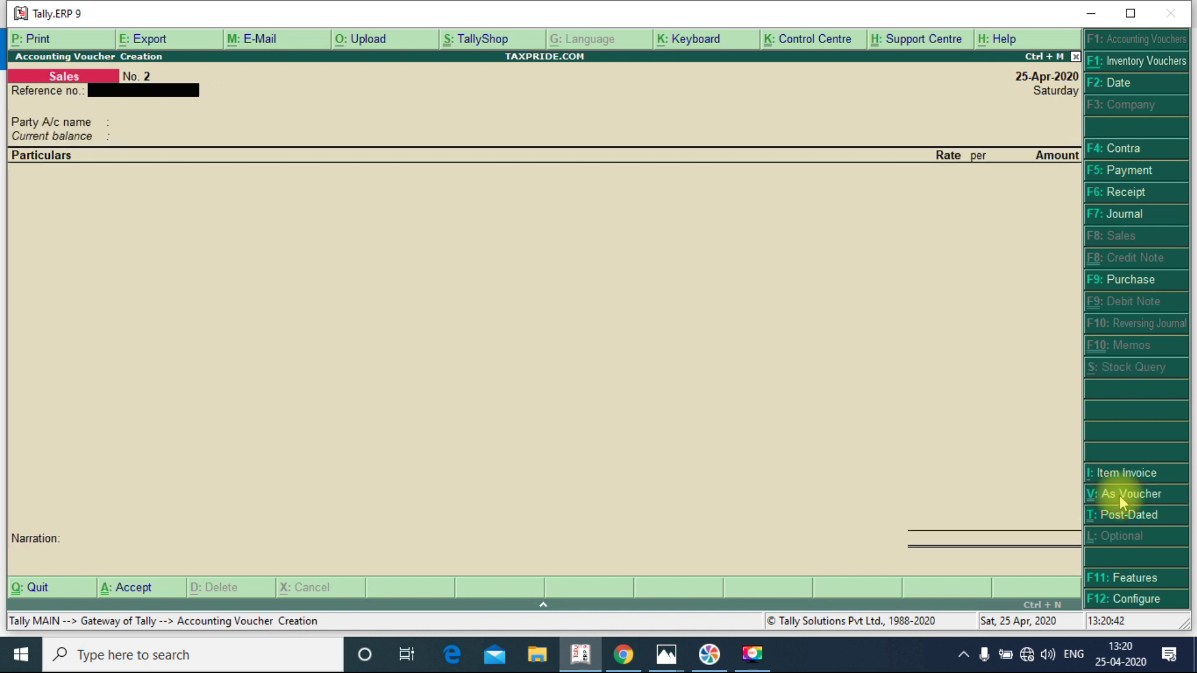
left_click(1120, 495)
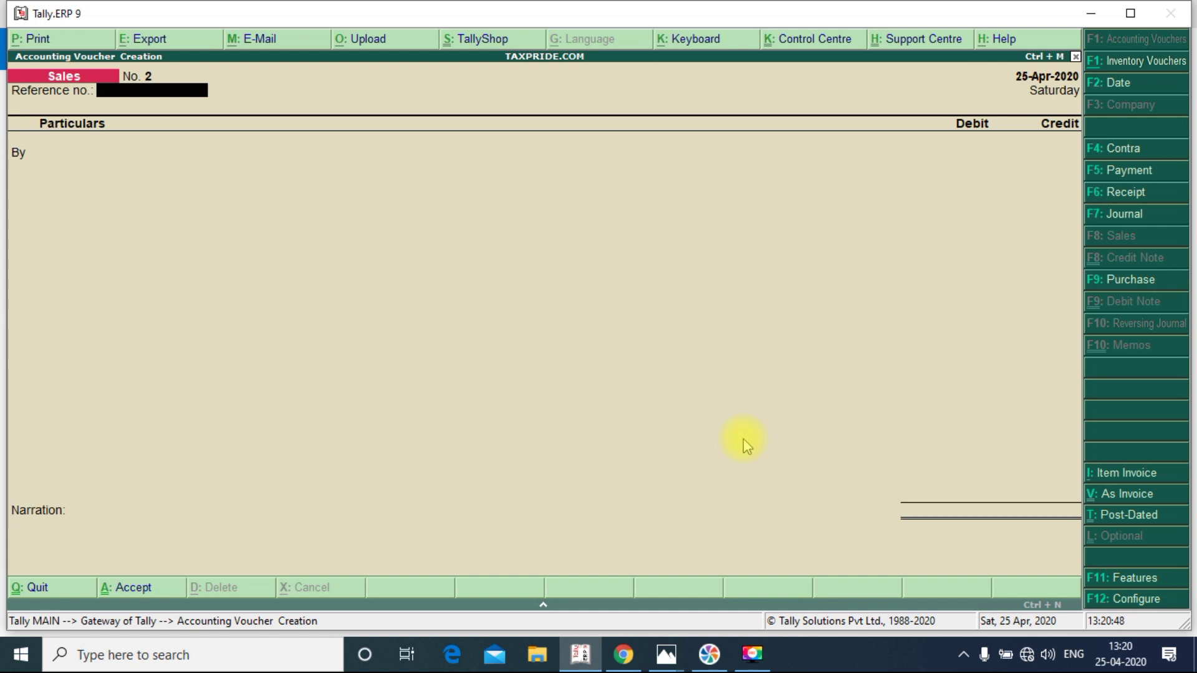
- Enter the order number as the second Sales voucher's reference number and move on to the debit ledger
type("order ")
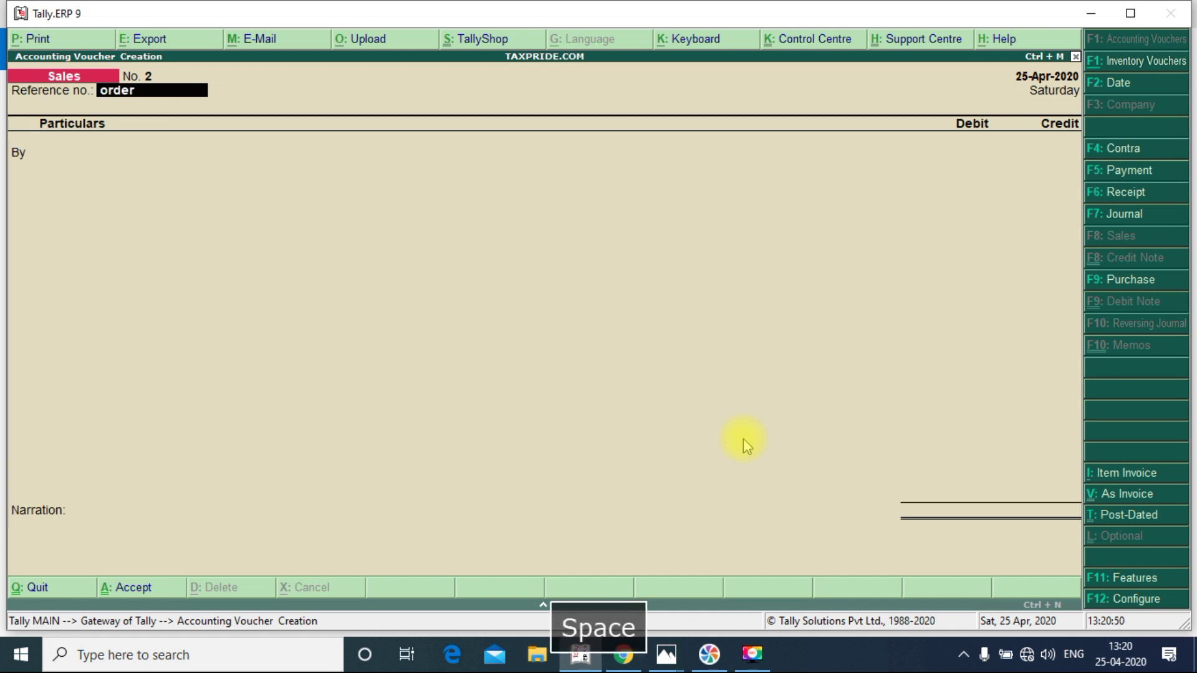
type("no .2")
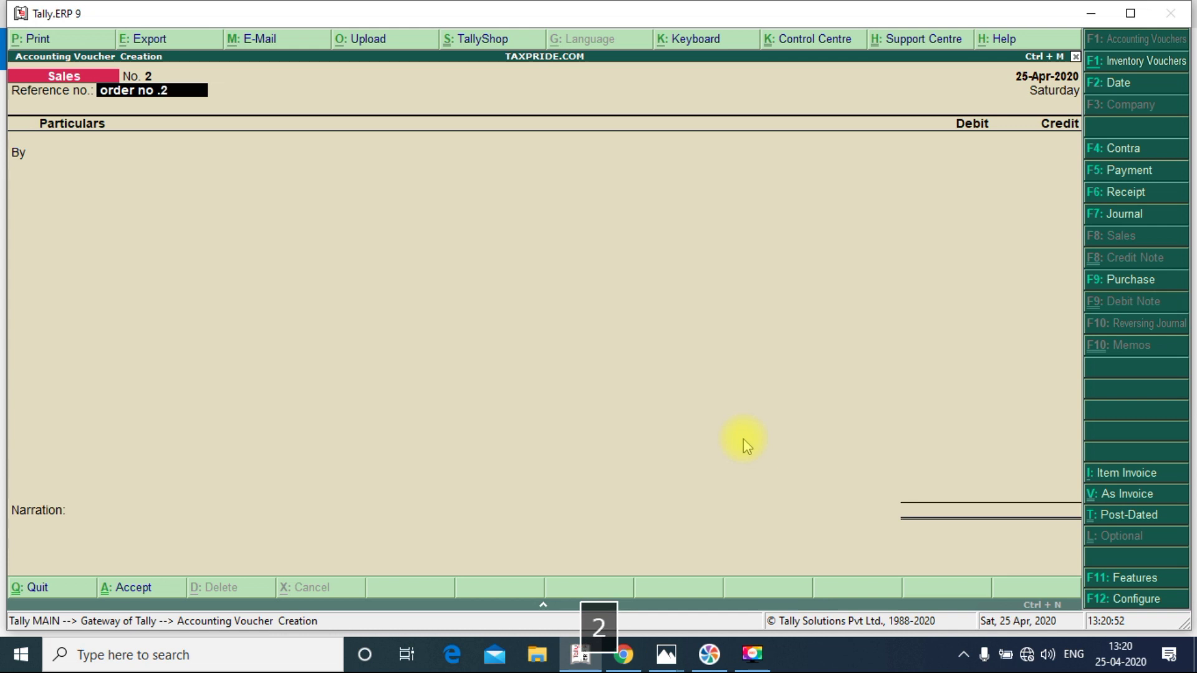
type("222")
key("Return")
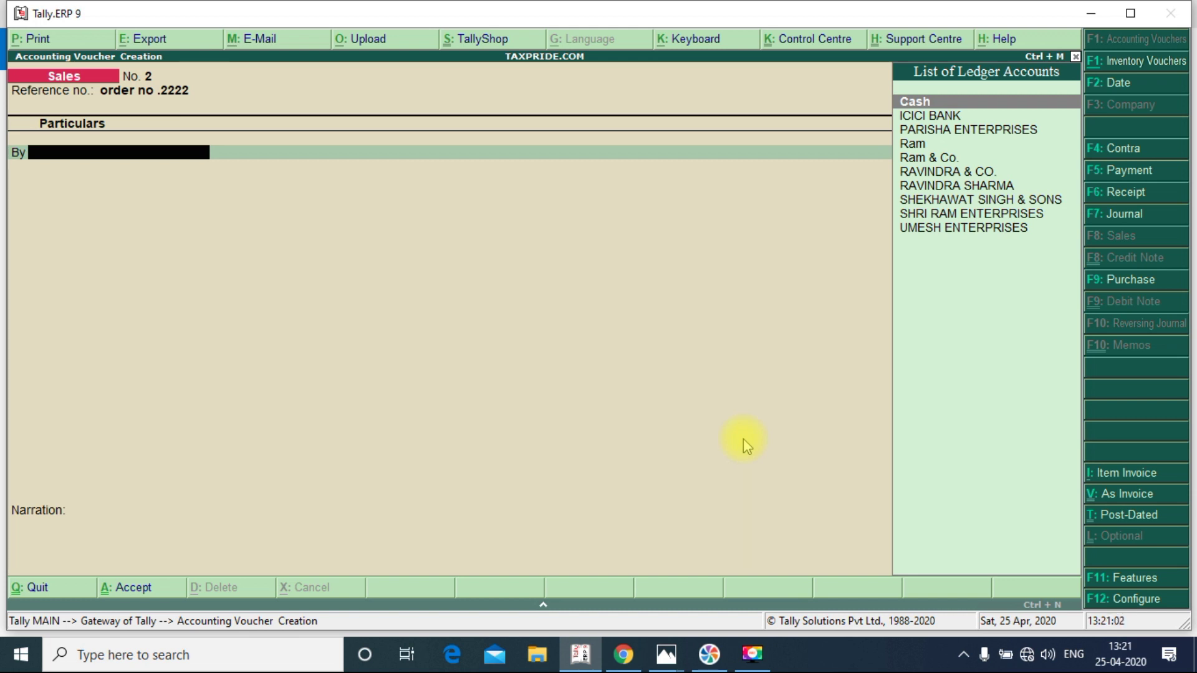
key("shift+Tab")
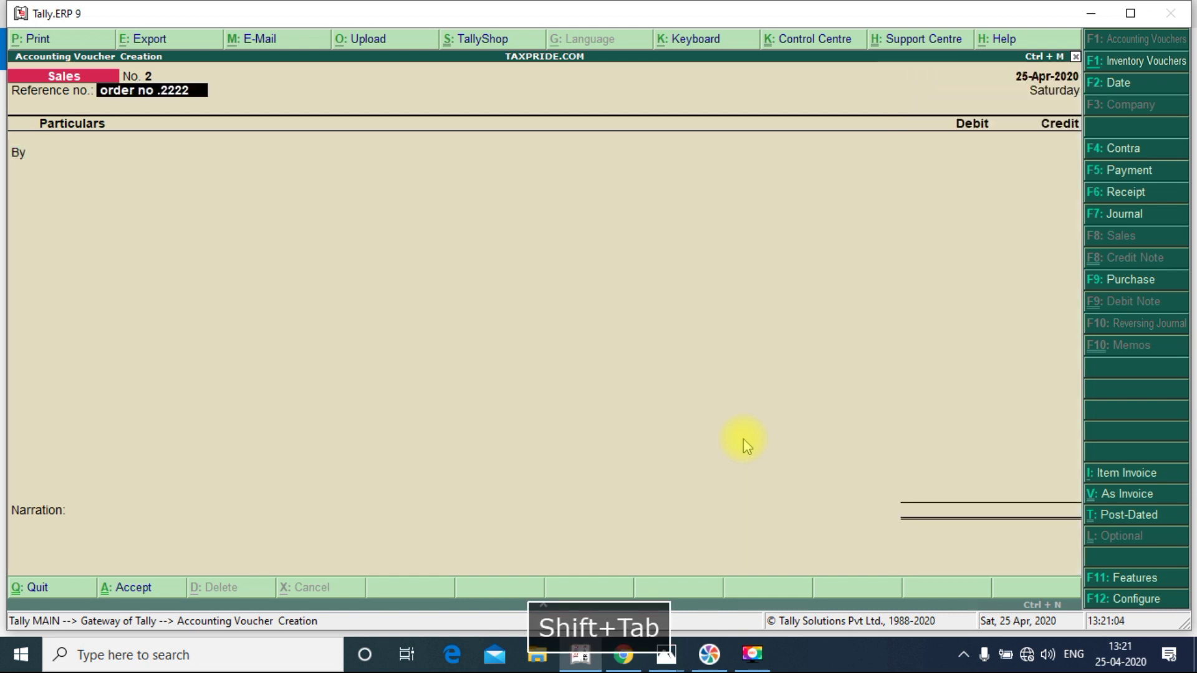
key("Return")
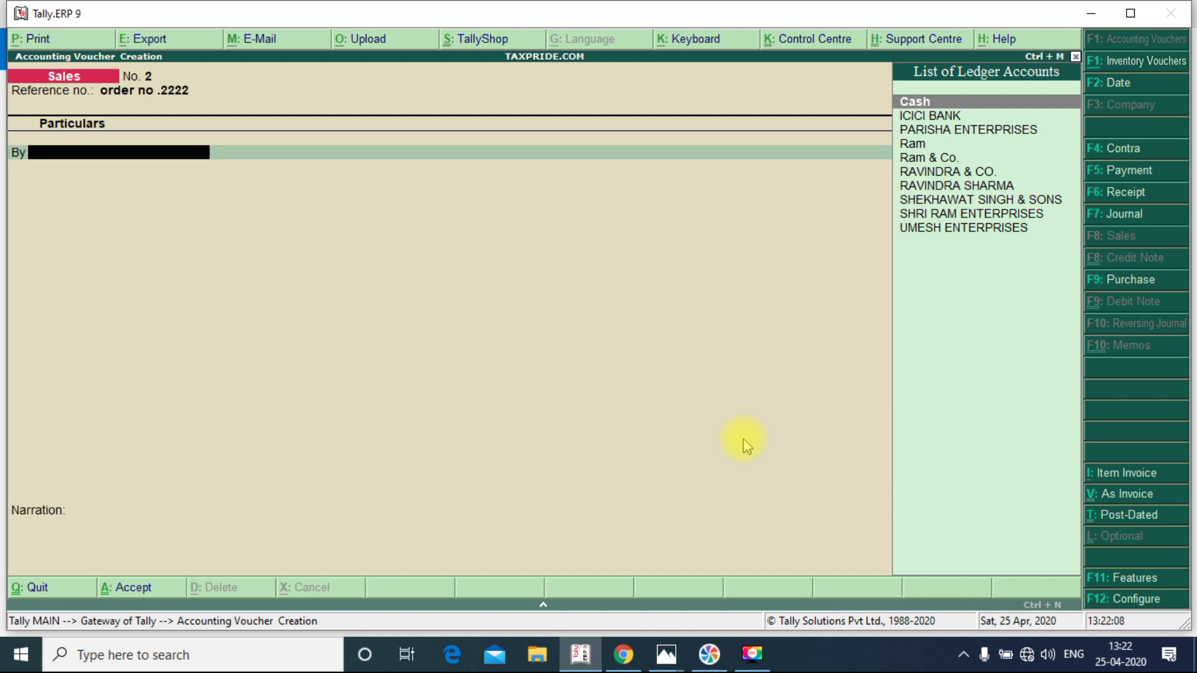
type("Par")
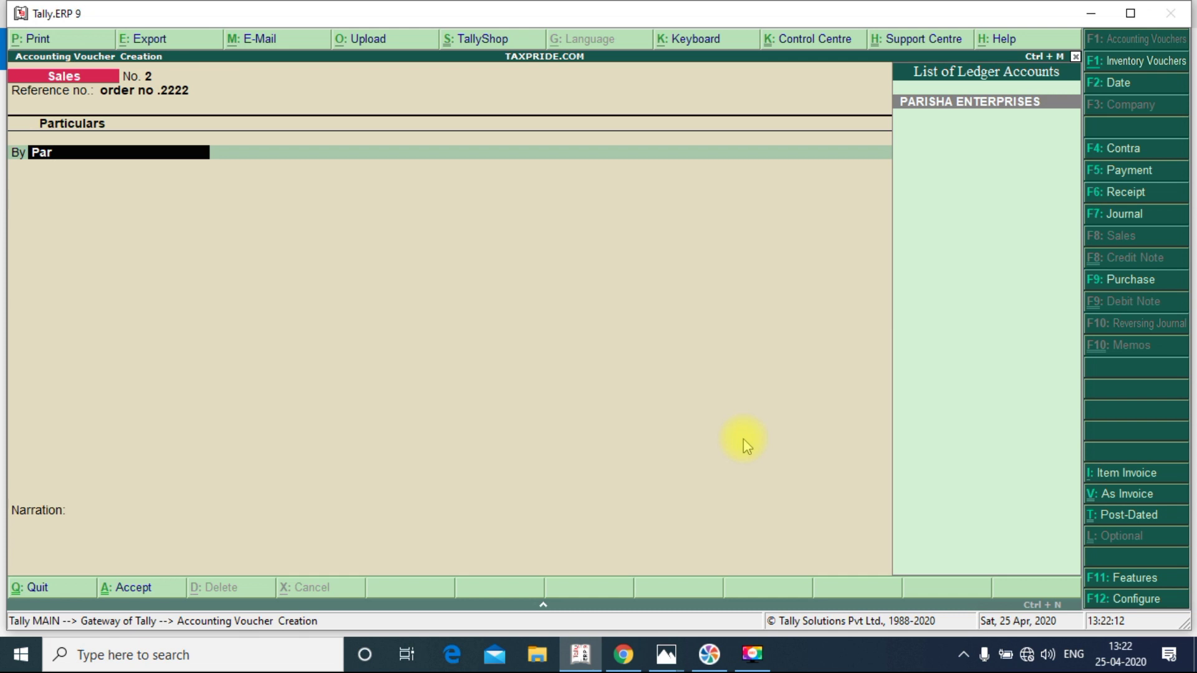
key("alt+c")
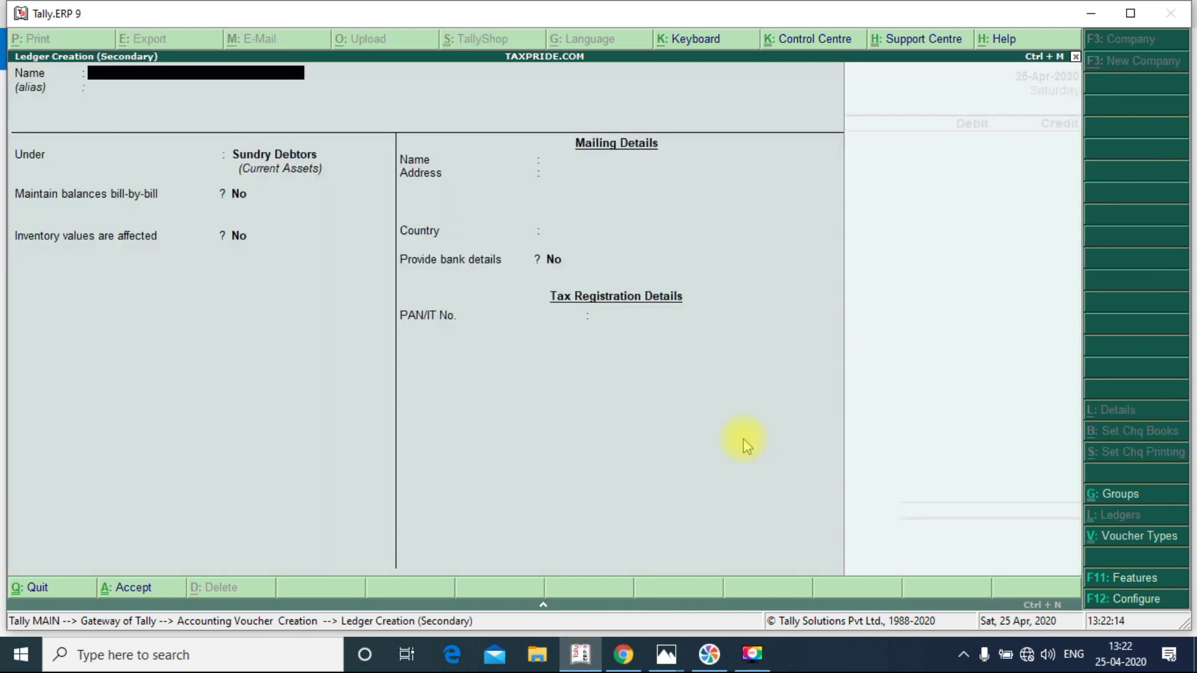
key("Escape")
key("Escape")
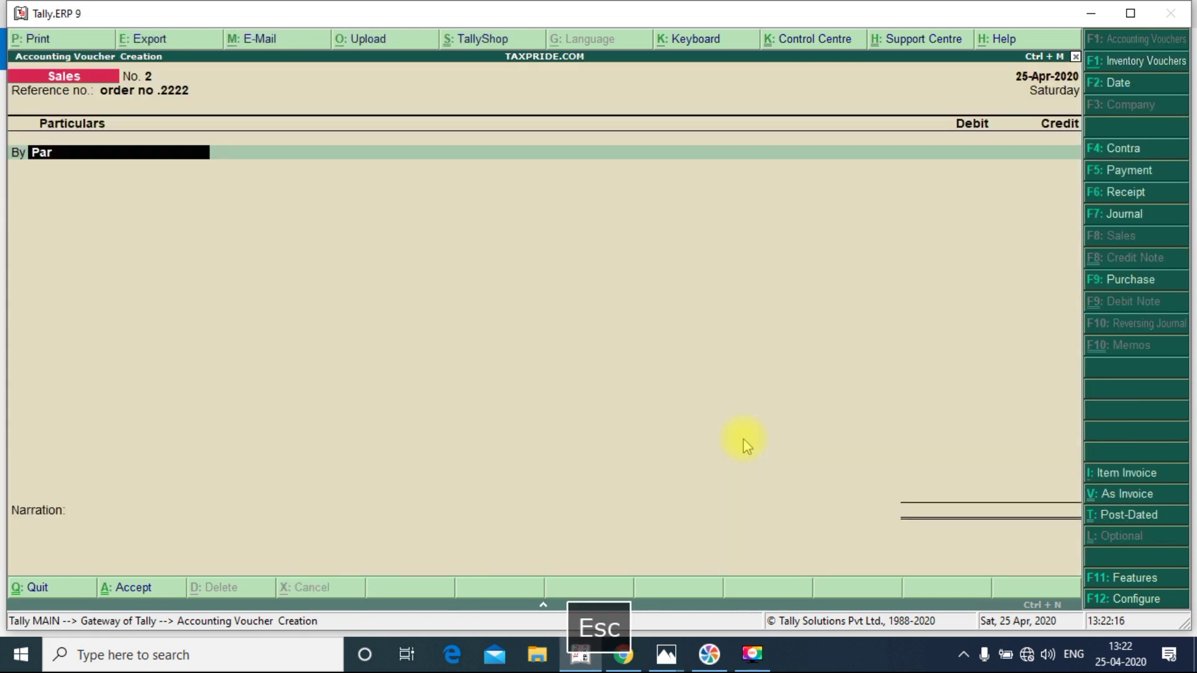
type("r")
key("BackSpace")
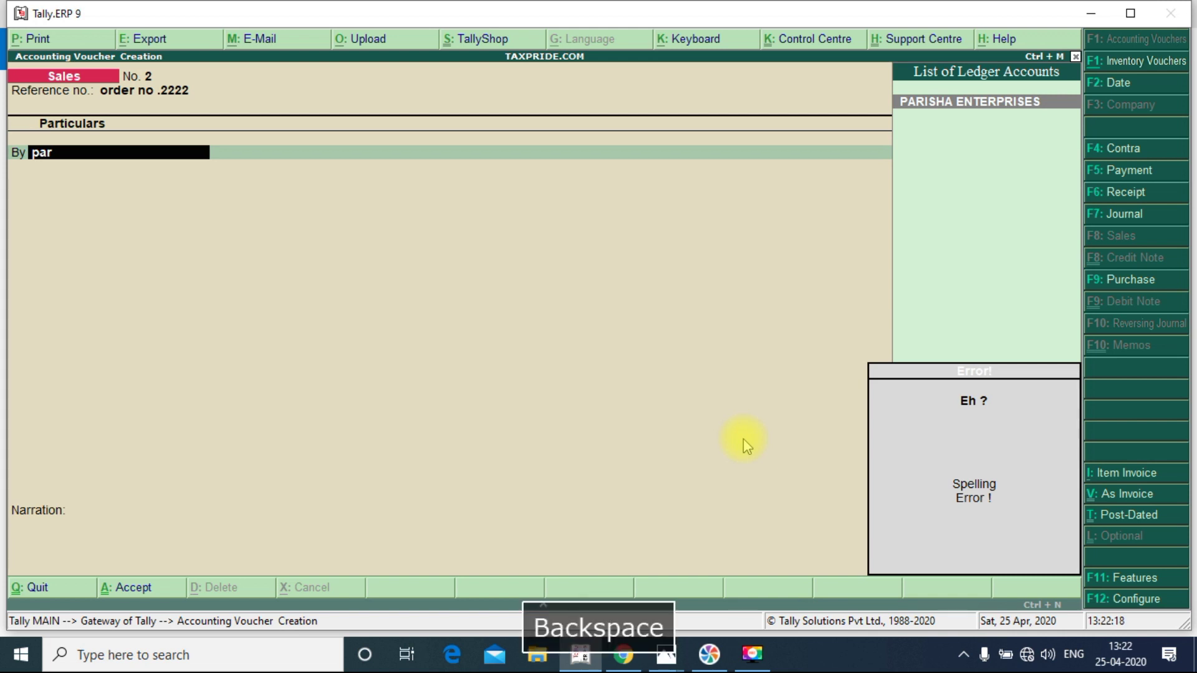
key("BackSpace")
key("BackSpace")
- Choose SHRI RAM ENTERPRISES as the debit ledger and accept its despatch and buyer's details unchanged
key("Down")
key("Down")
key("Down")
key("Down")
key("Down")
key("Down")
key("Down")
key("Down")
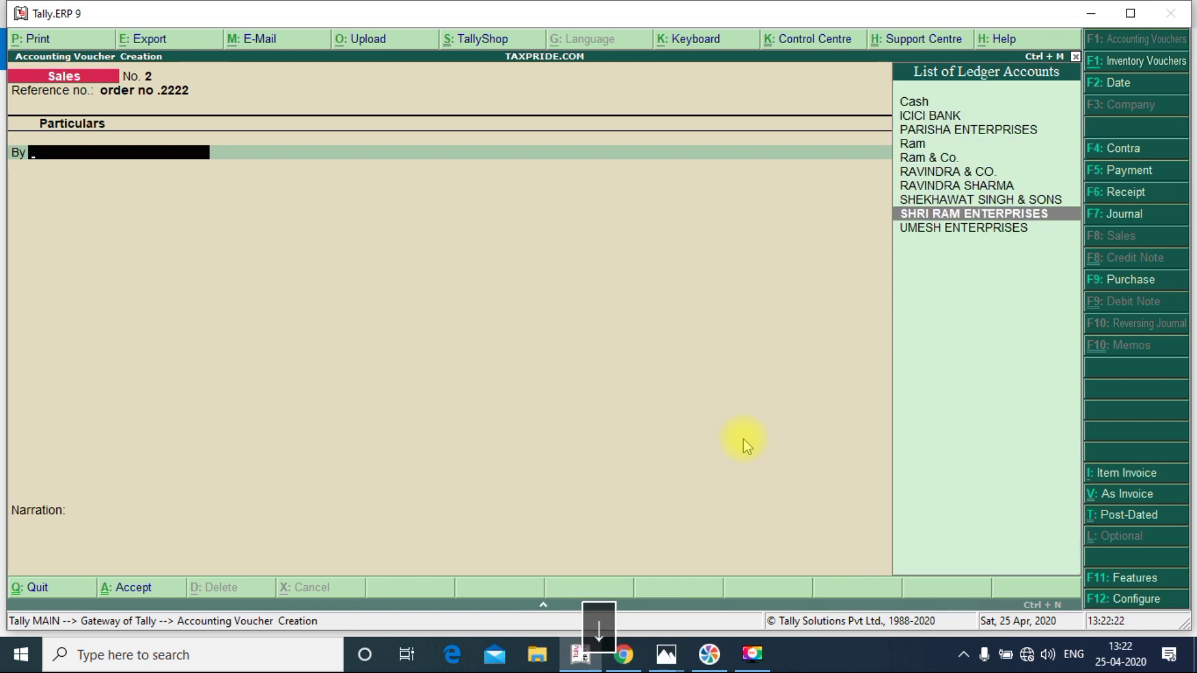
key("Return")
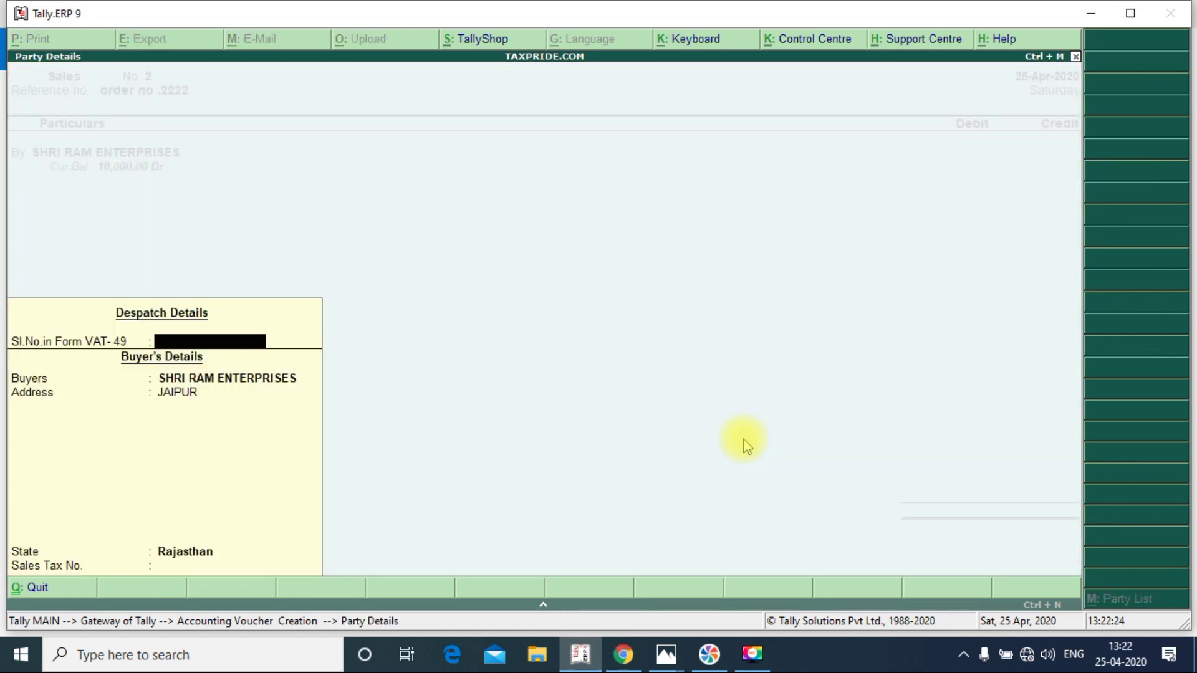
key("Return")
key("Return")
key("Return")
key("Return")
key("Return")
key("Return")
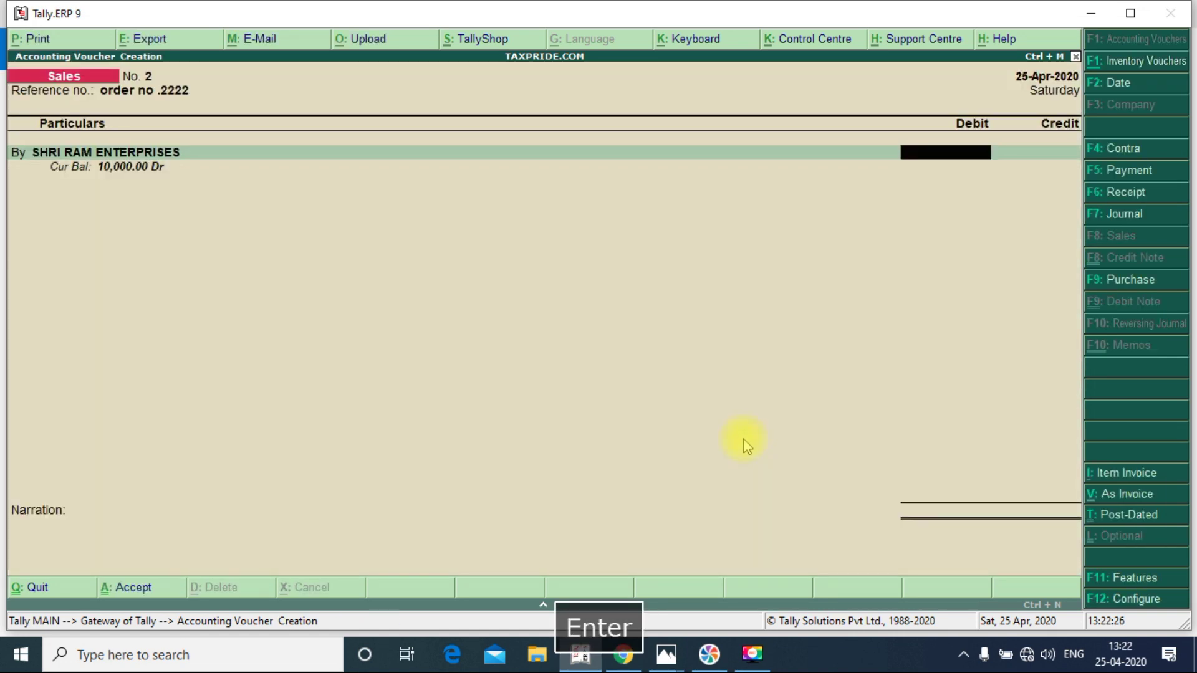
- Enter a debit of 15,000 for SHRI RAM ENTERPRISES, credit Sales A/c with the same amount, and continue to the narration
type("15000")
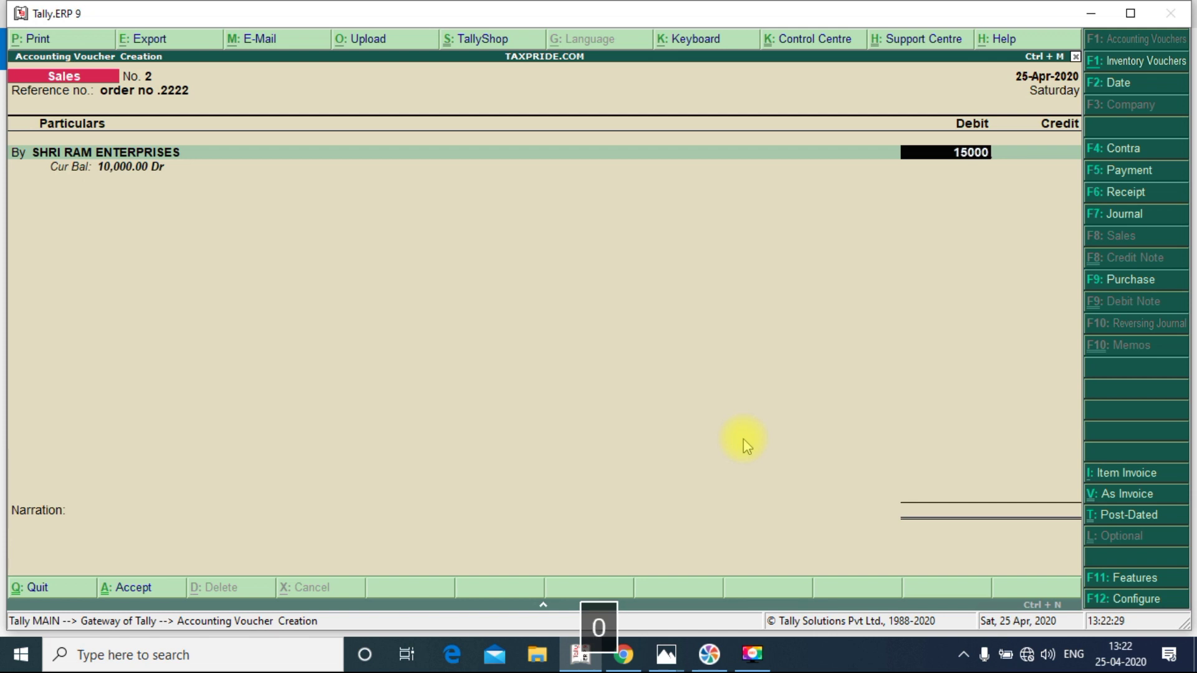
key("Return")
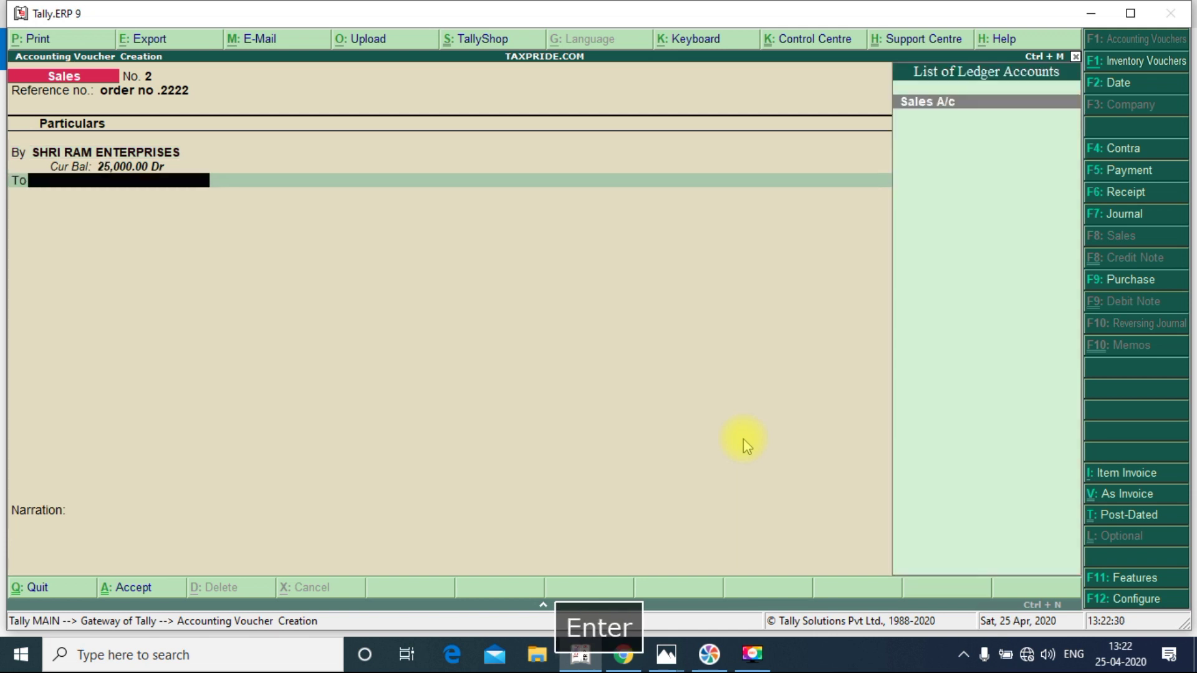
key("Return")
key("Return")
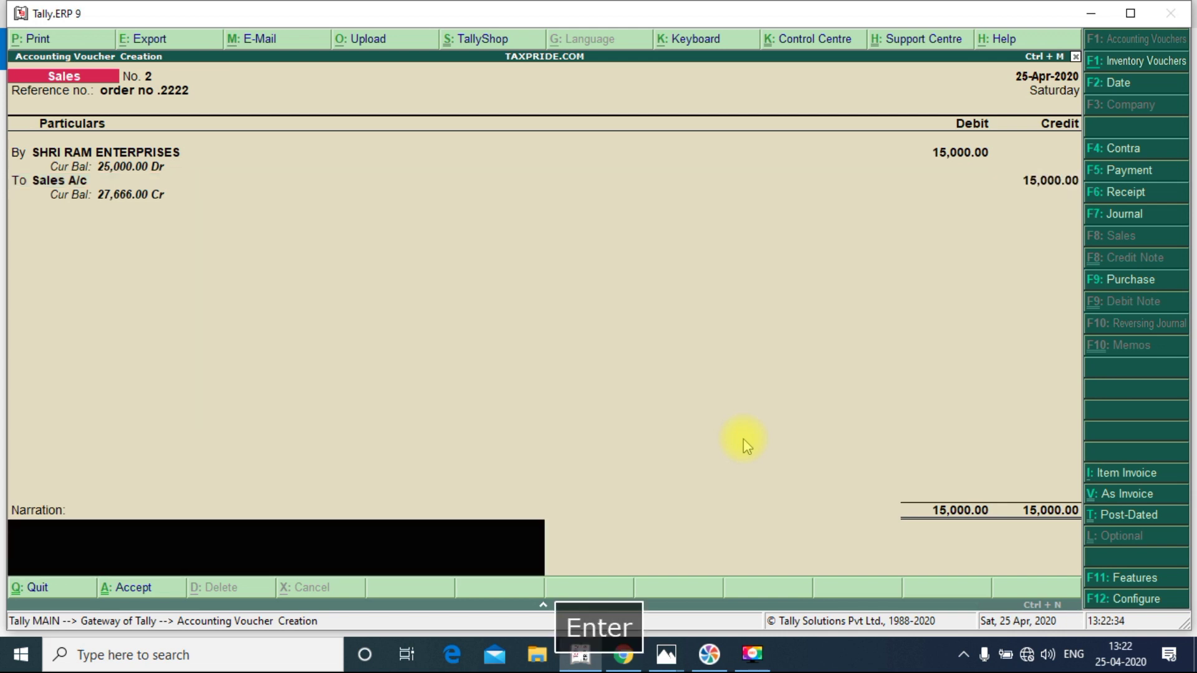
key("shift+Tab")
key("shift+Tab")
key("Return")
key("Return")
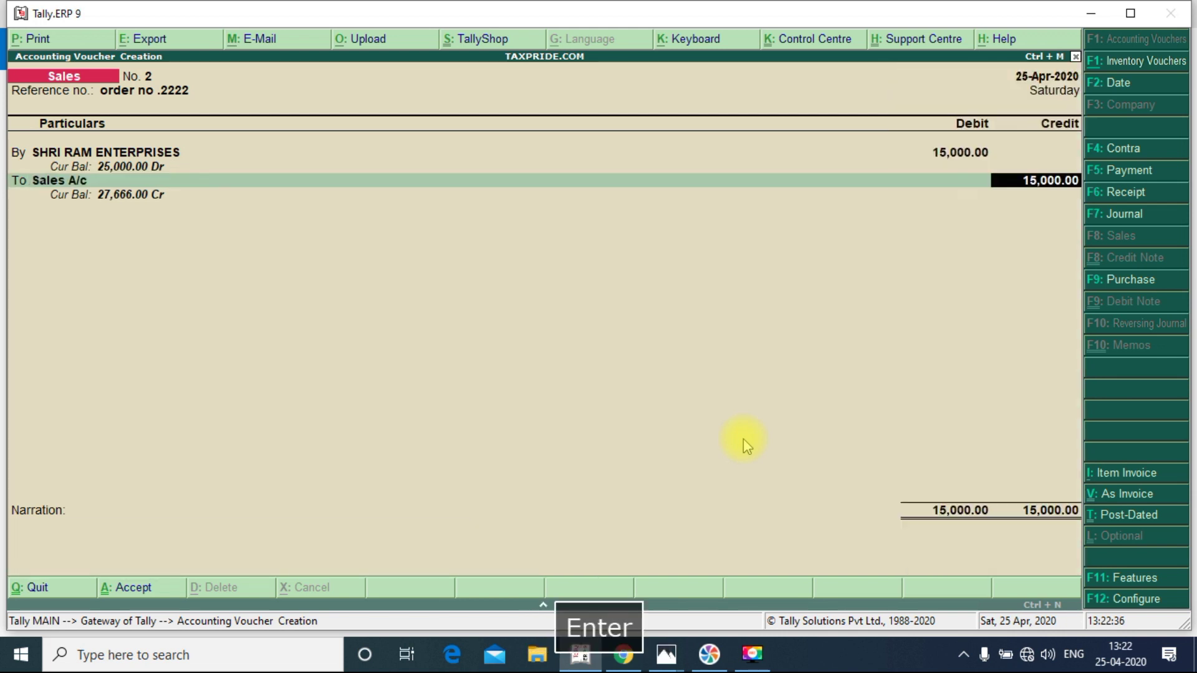
- Enter the narration "being good sold to shri ram enterprises against bill no. 2" and save the Sales voucher
type("b")
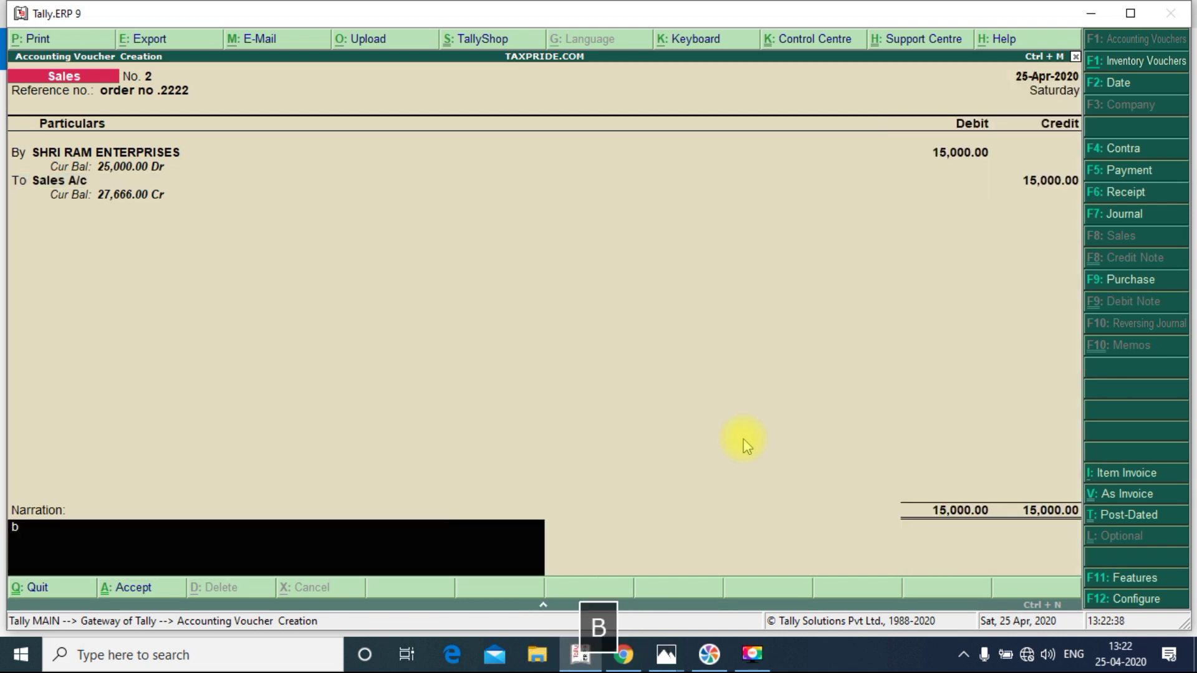
type("eing go")
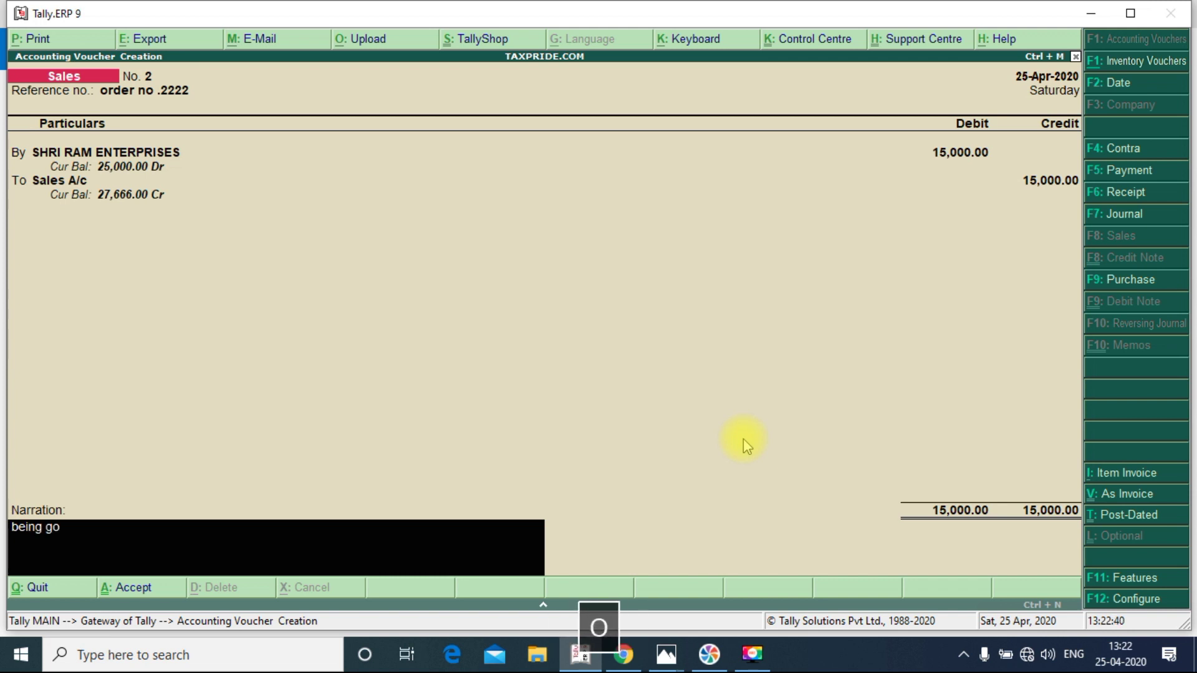
type("od sold to")
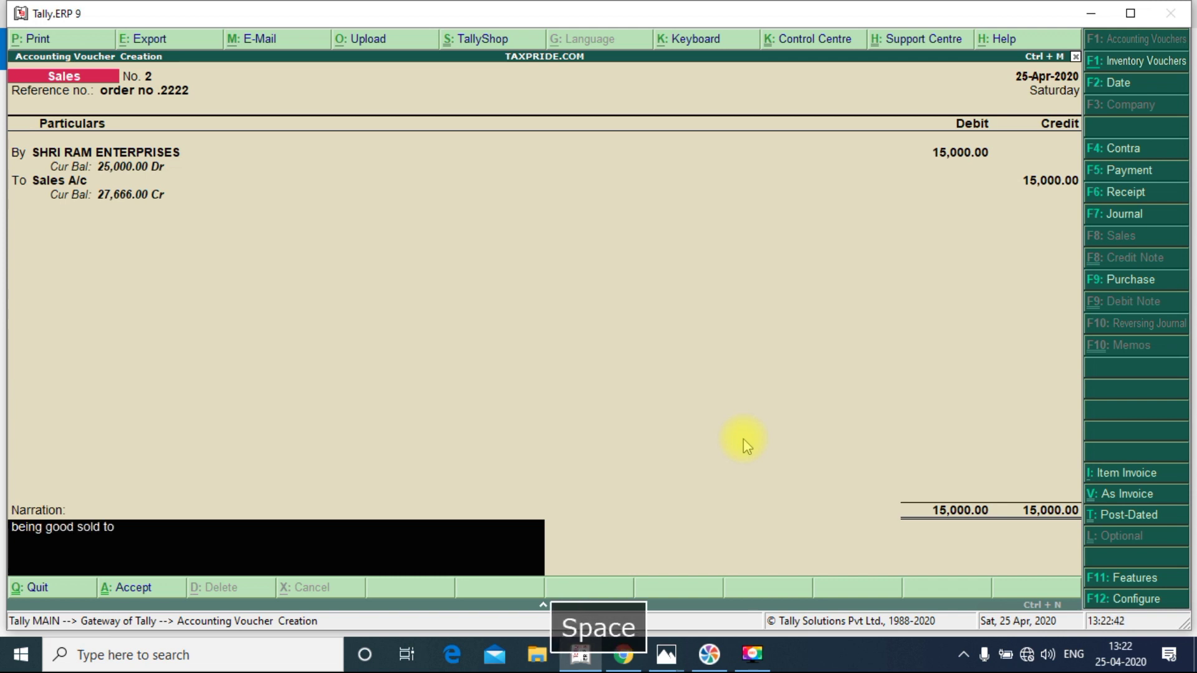
type(" shri ram")
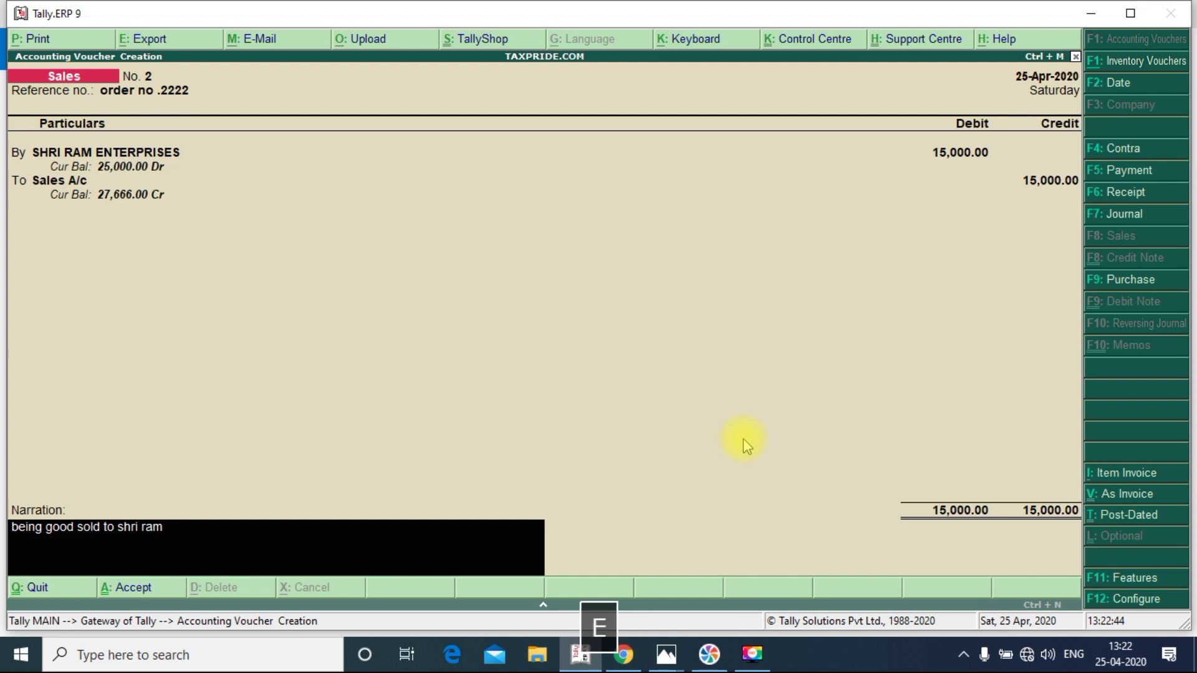
type(" enterprises agaig")
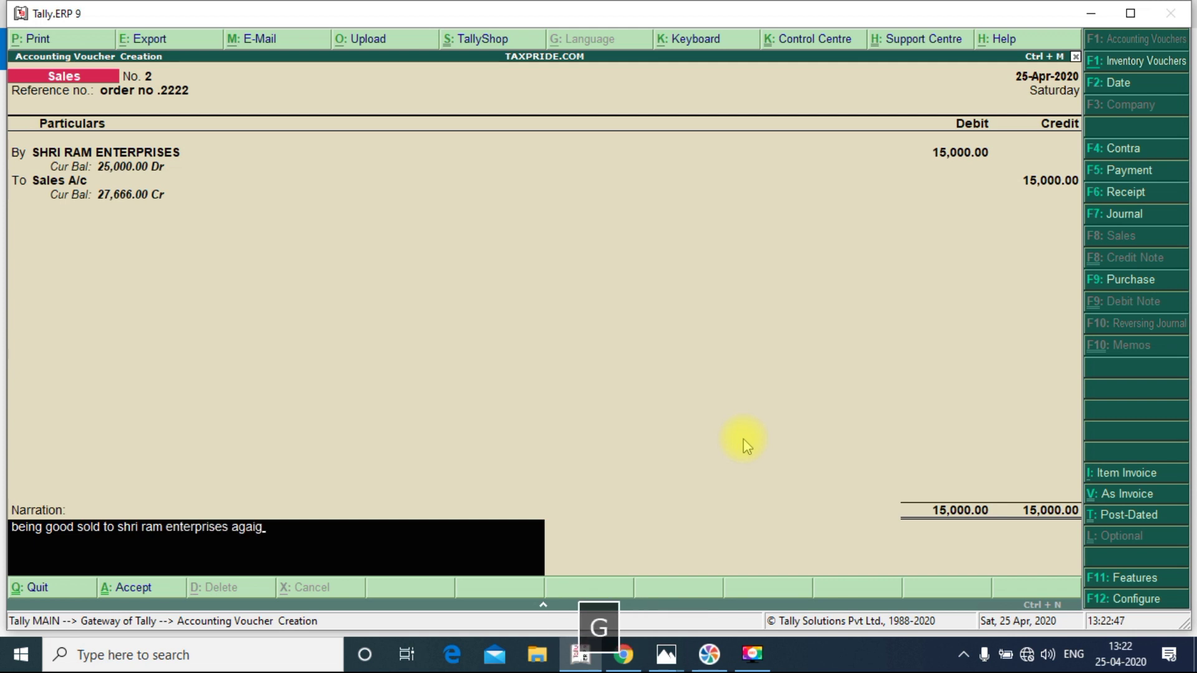
key("BackSpace")
type("nst bil")
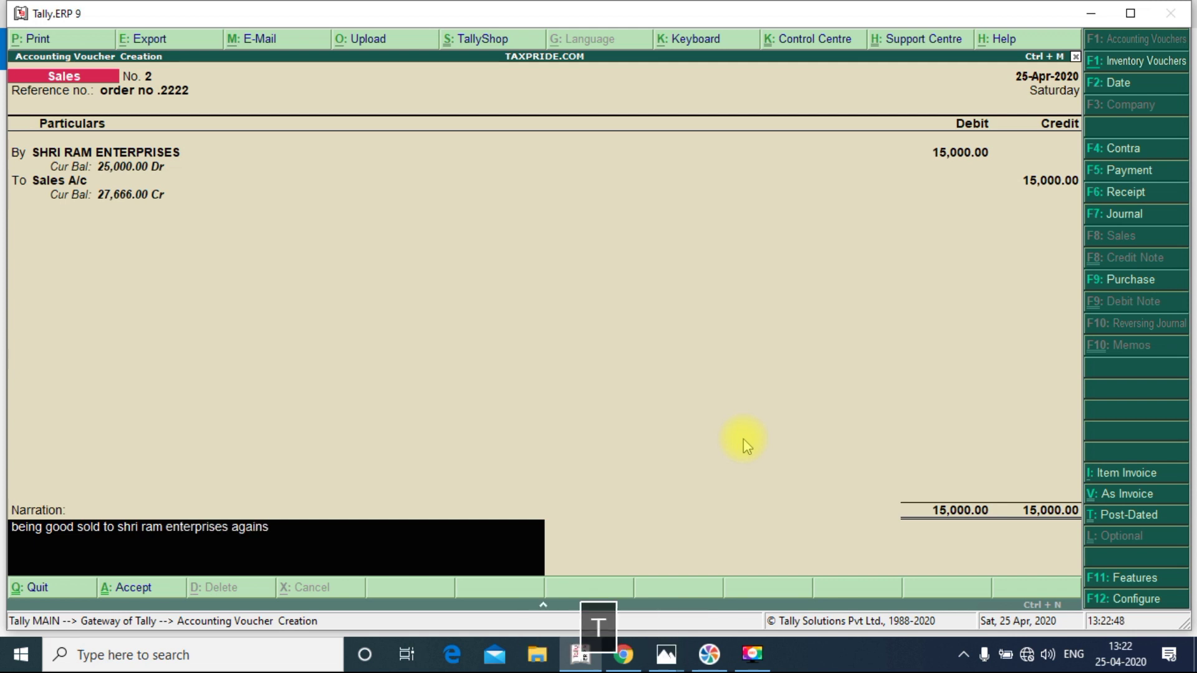
type("l no")
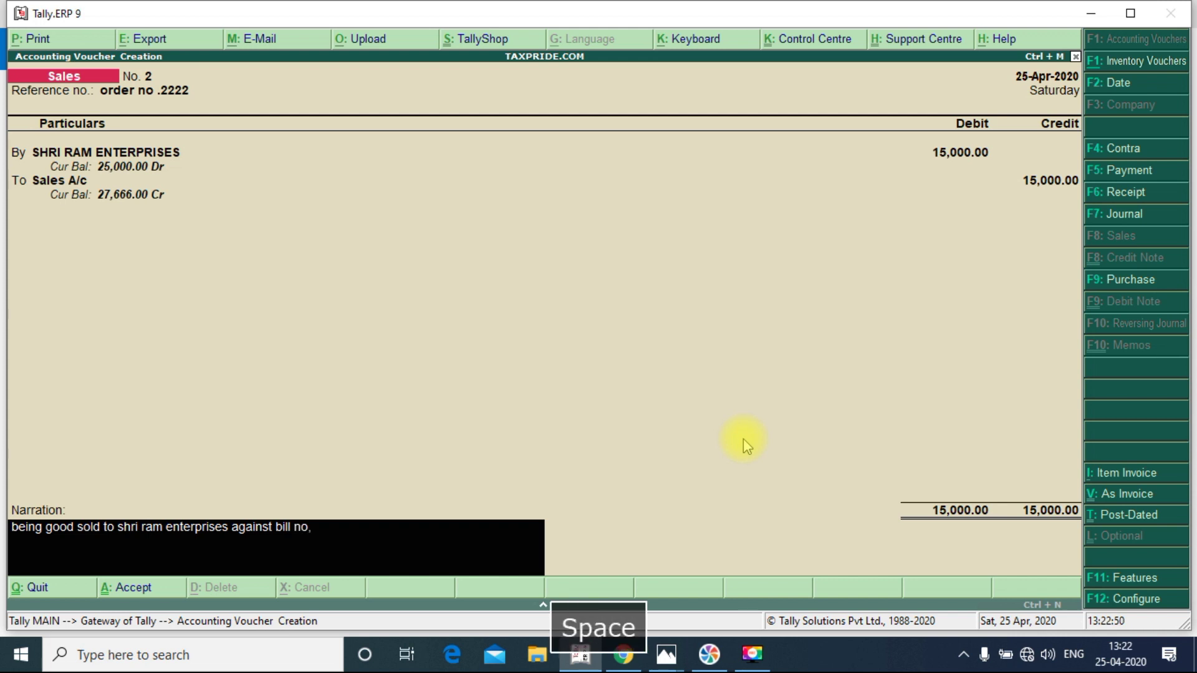
key("BackSpace")
type(". ")
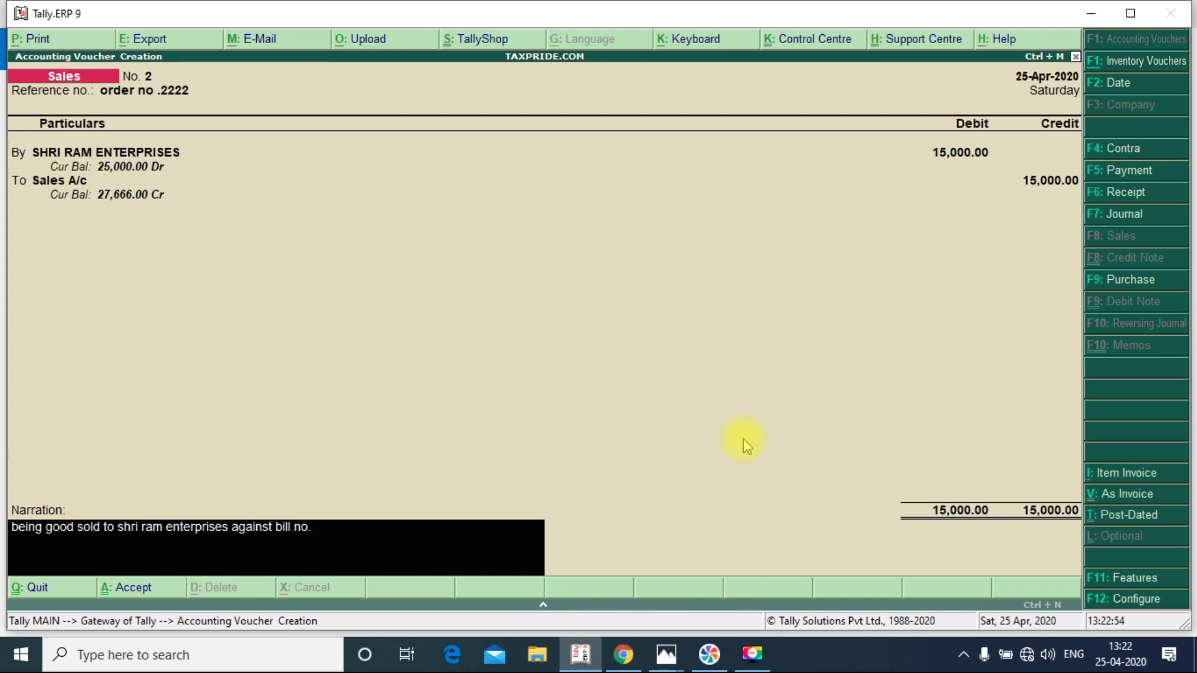
type("2")
key("Return")
key("Return")
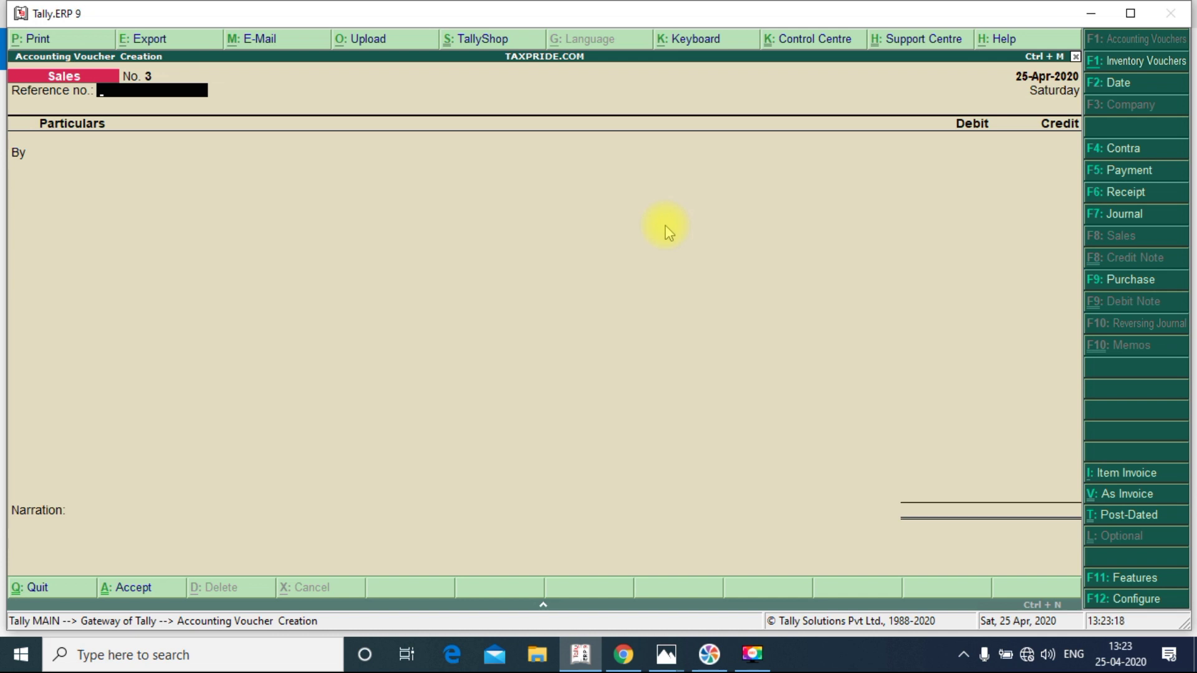
- Reopen the saved Sales voucher No. 2, view it in invoice mode and return it to voucher mode
key("Page_Down")
key("Page_Up")
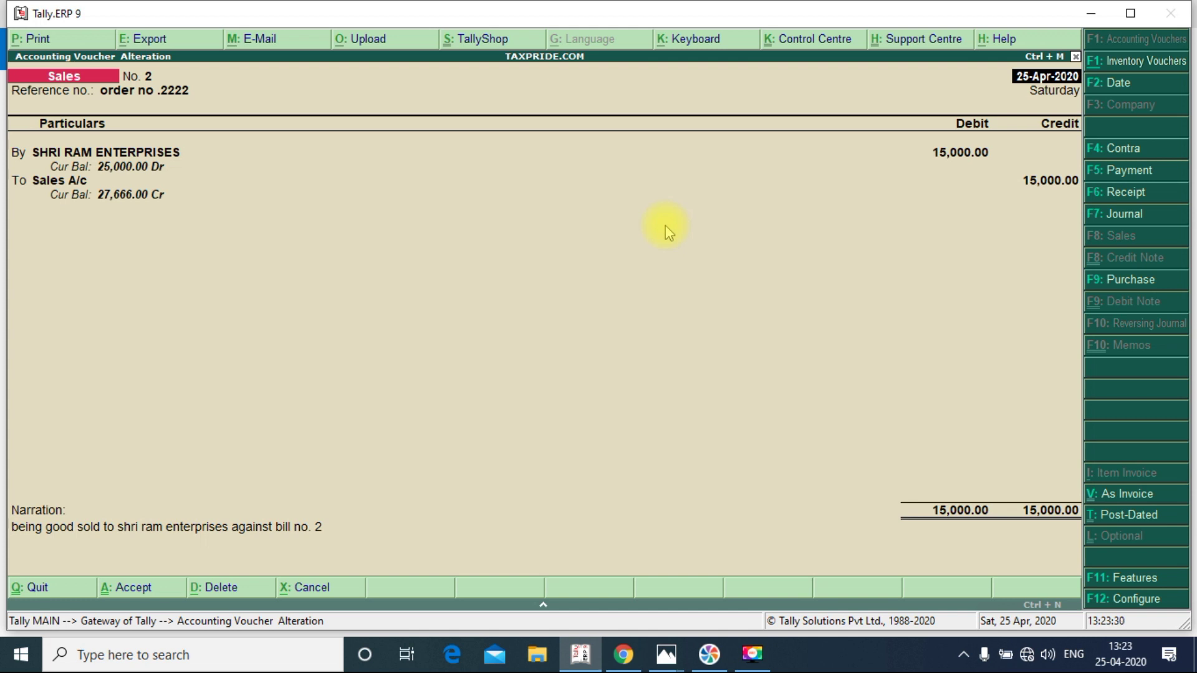
key("ctrl+v")
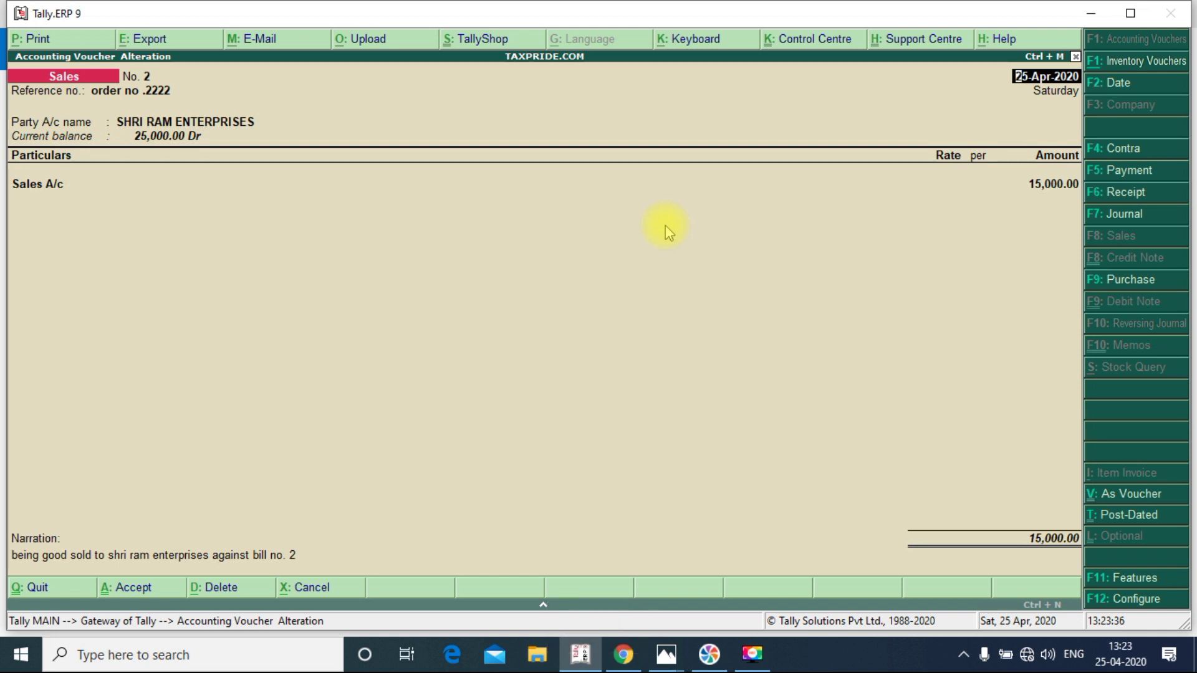
key("ctrl+v")
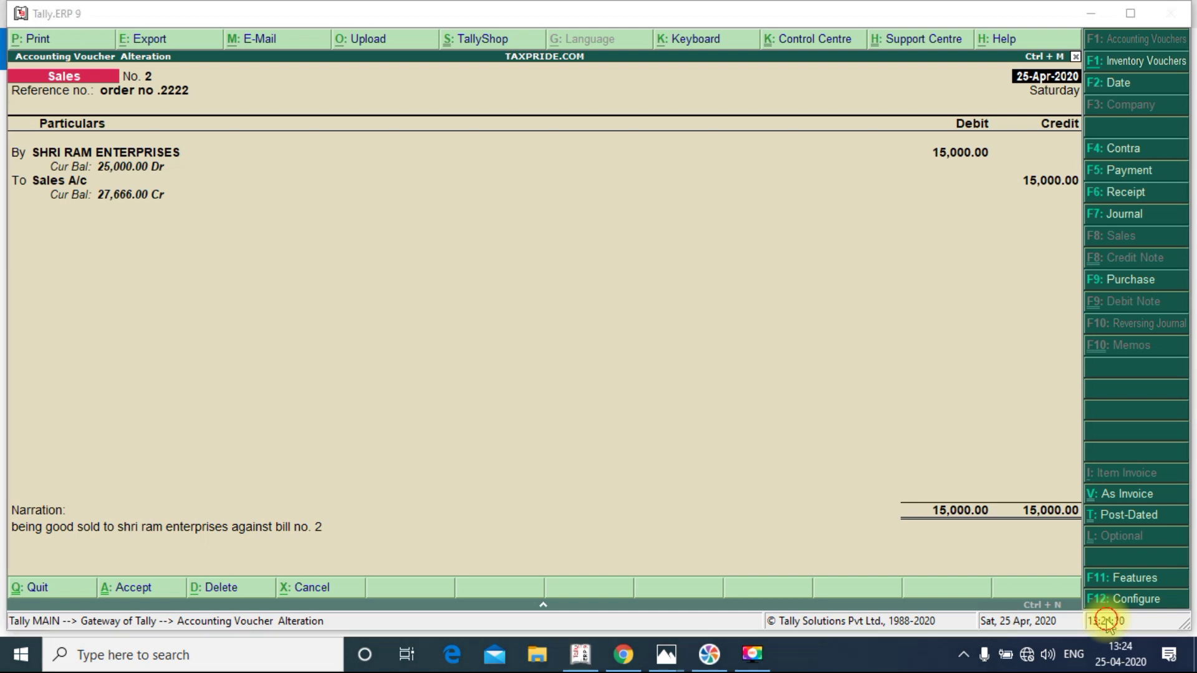
- Set "Use Cr/Dr instead of To/By during entry" to Yes in the Sales configuration and accept the remaining options unchanged
key("Return")
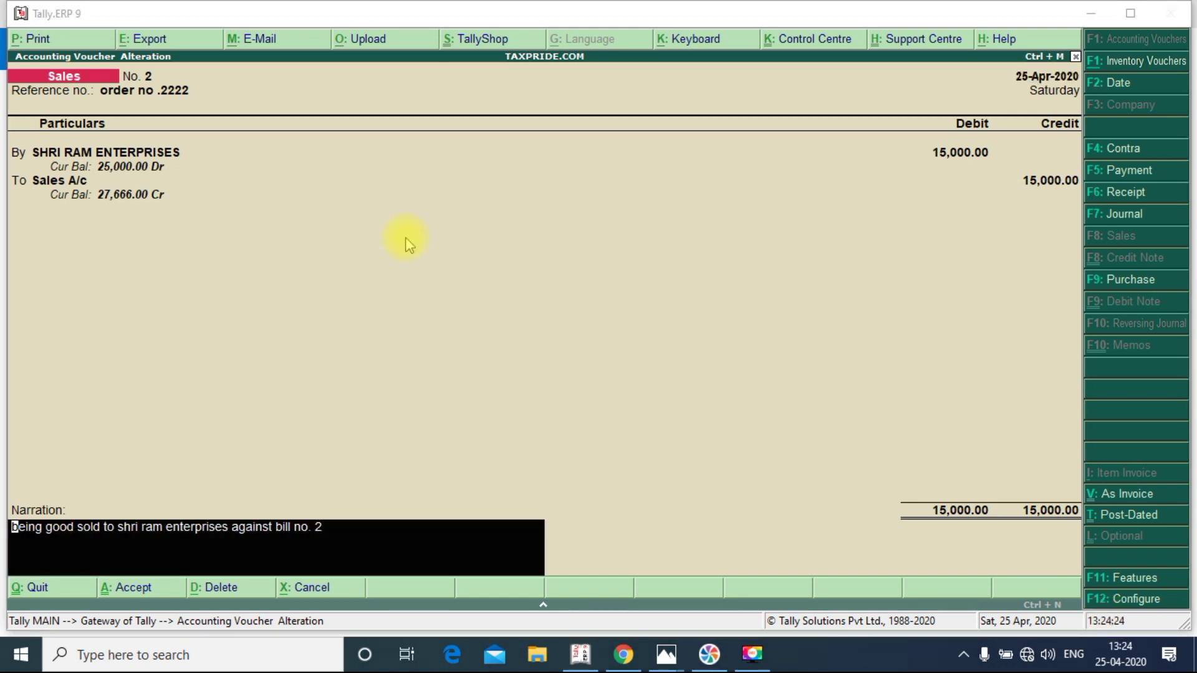
key("BackSpace")
key("shift+Tab")
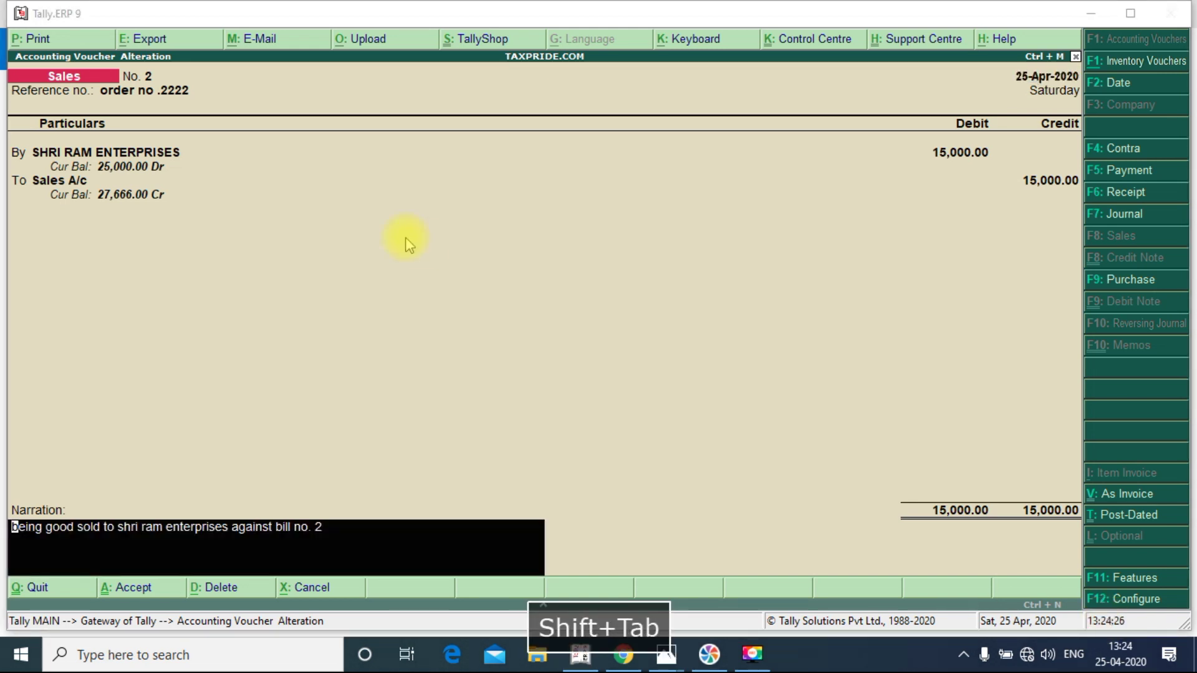
key("shift+Tab")
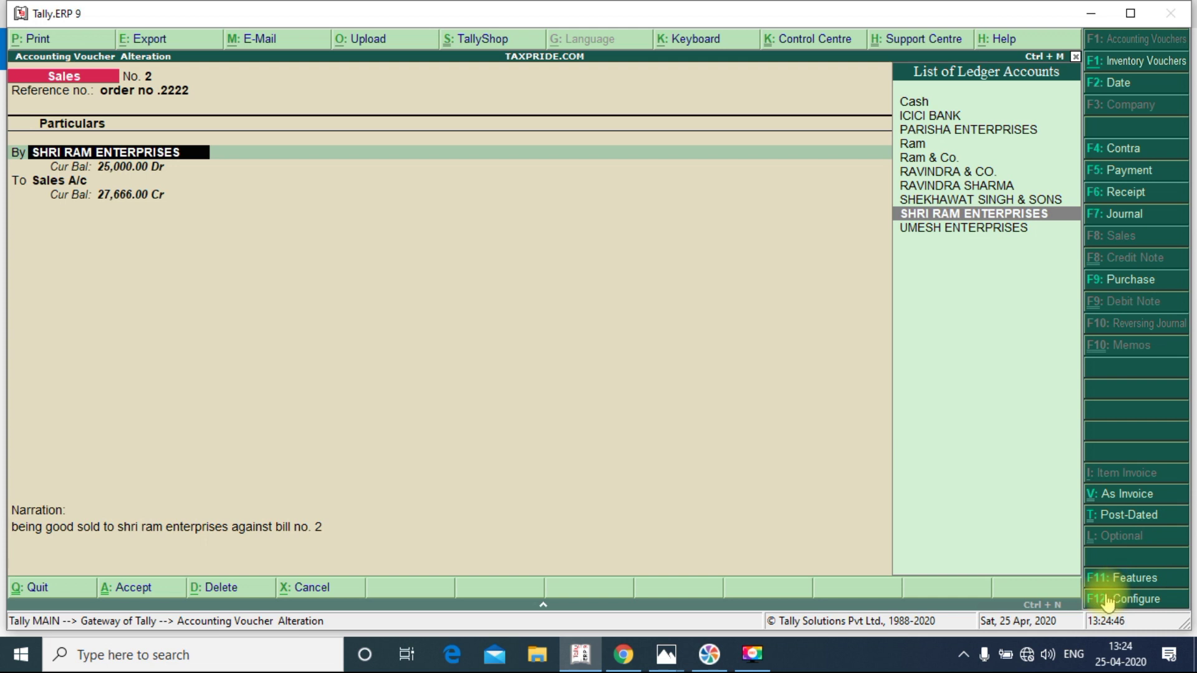
key("F12")
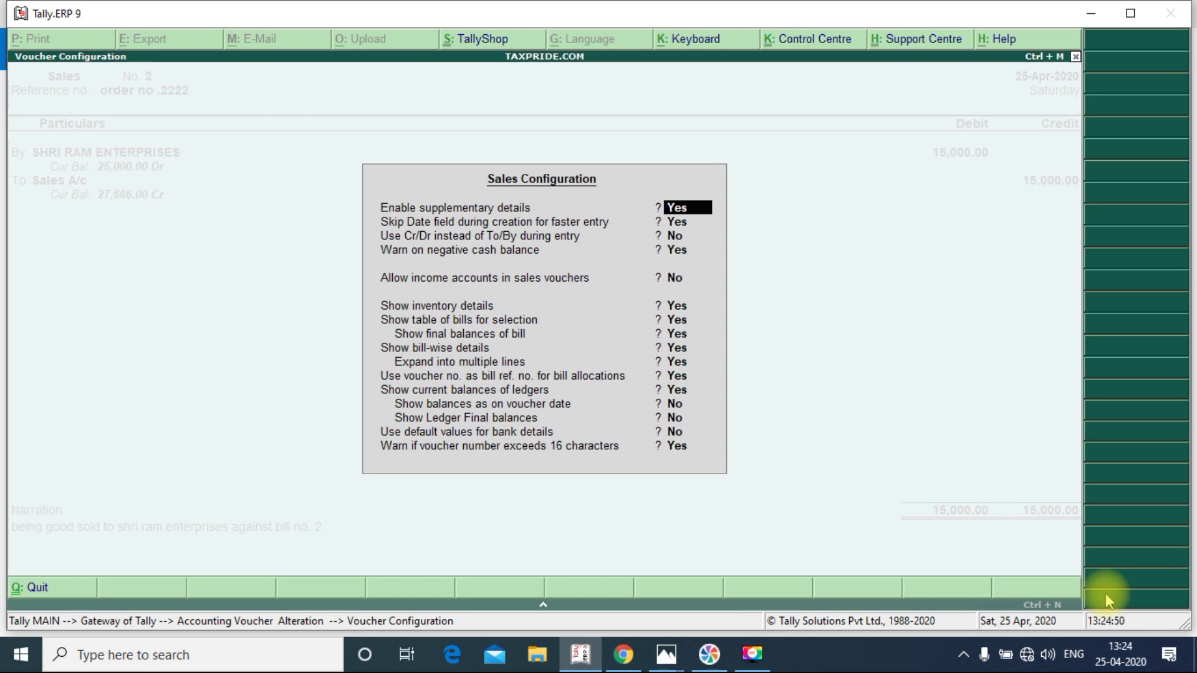
key("Return")
key("Return")
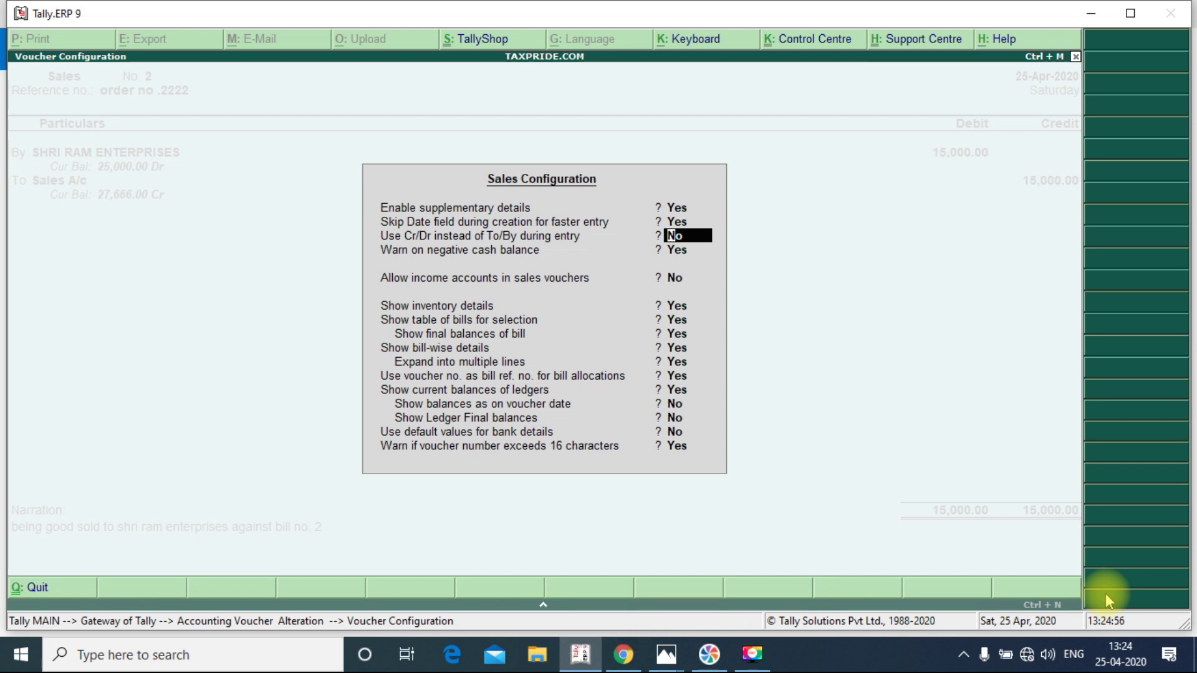
type("y")
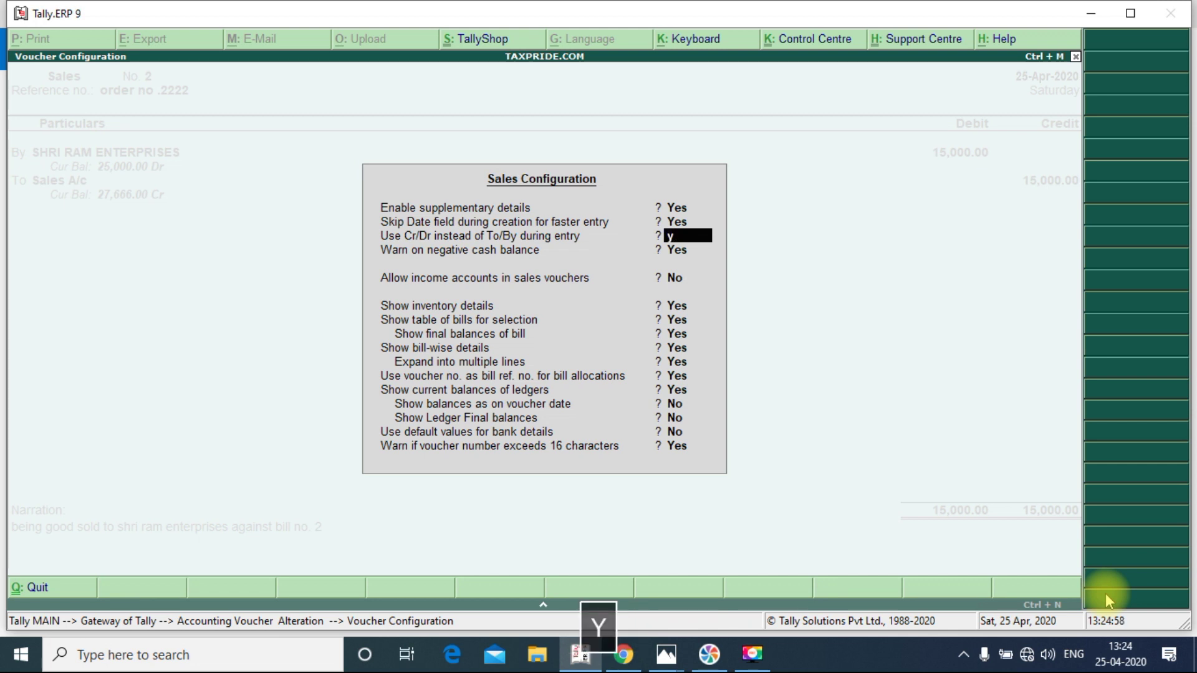
key("Return")
key("Return")
key("Return")
key("Return")
key("Return")
key("Return")
key("Return")
key("Return")
key("Return")
key("Return")
key("Return")
key("Return")
key("Return")
key("Return")
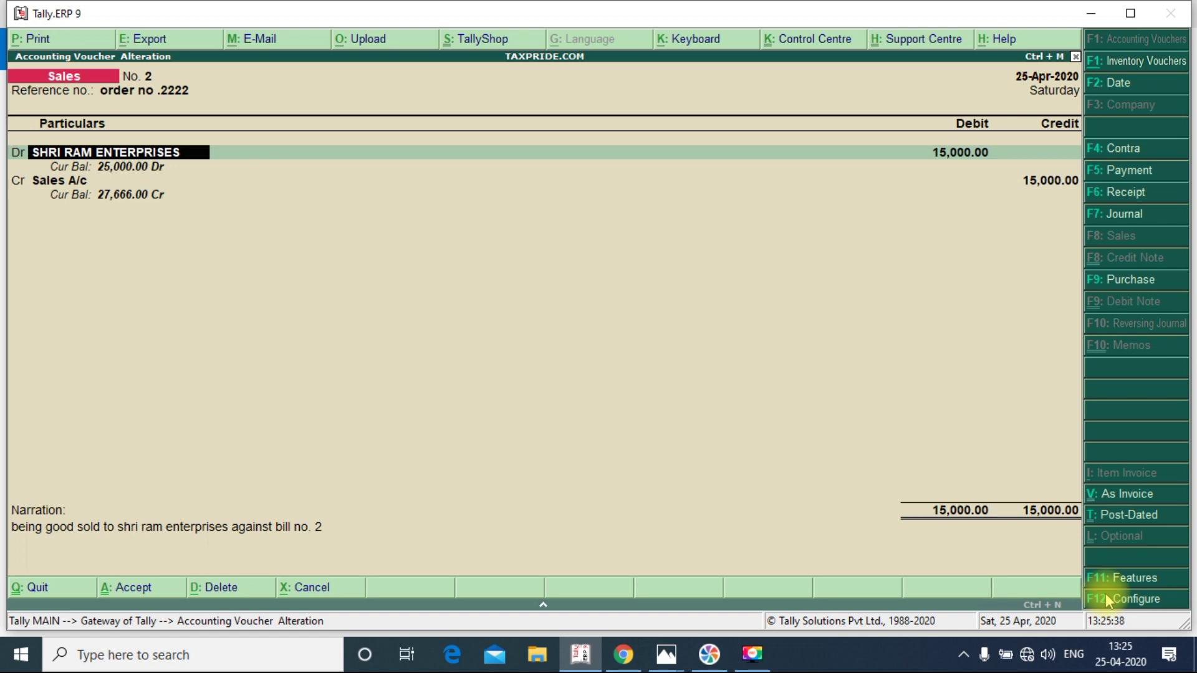
- Keep SHRI RAM ENTERPRISES as the debit ledger and accept its party details, moving on to the debit amount
key("Return")
key("Return")
key("Return")
key("Return")
key("Return")
key("Return")
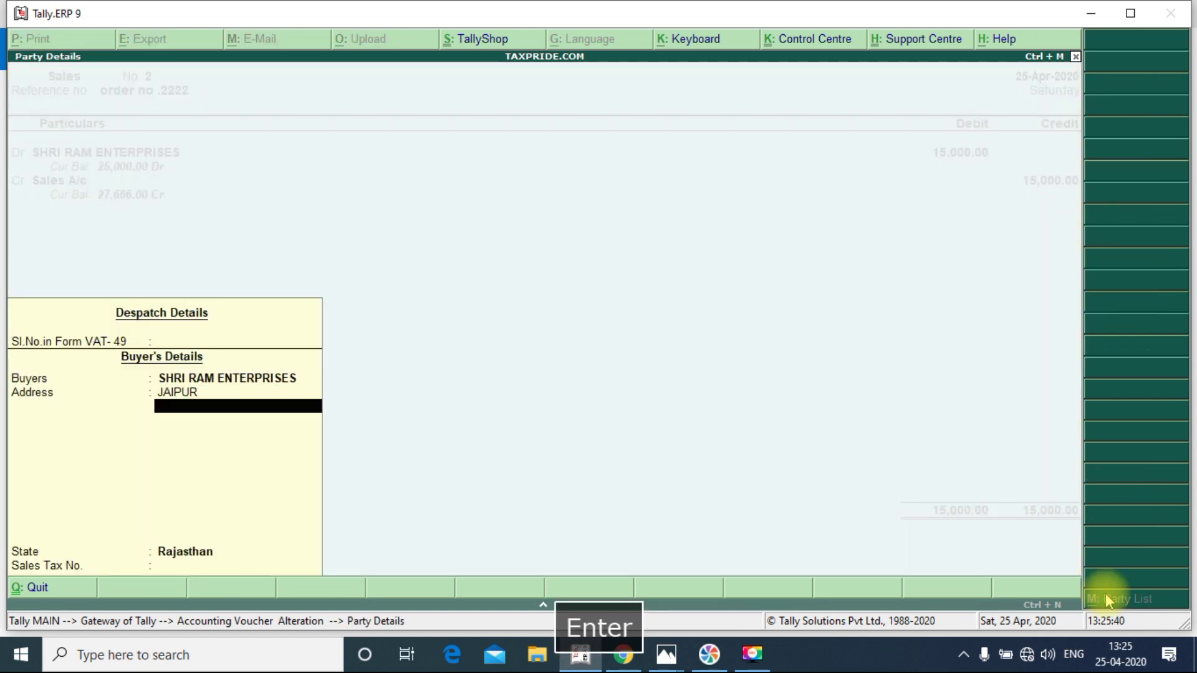
key("Return")
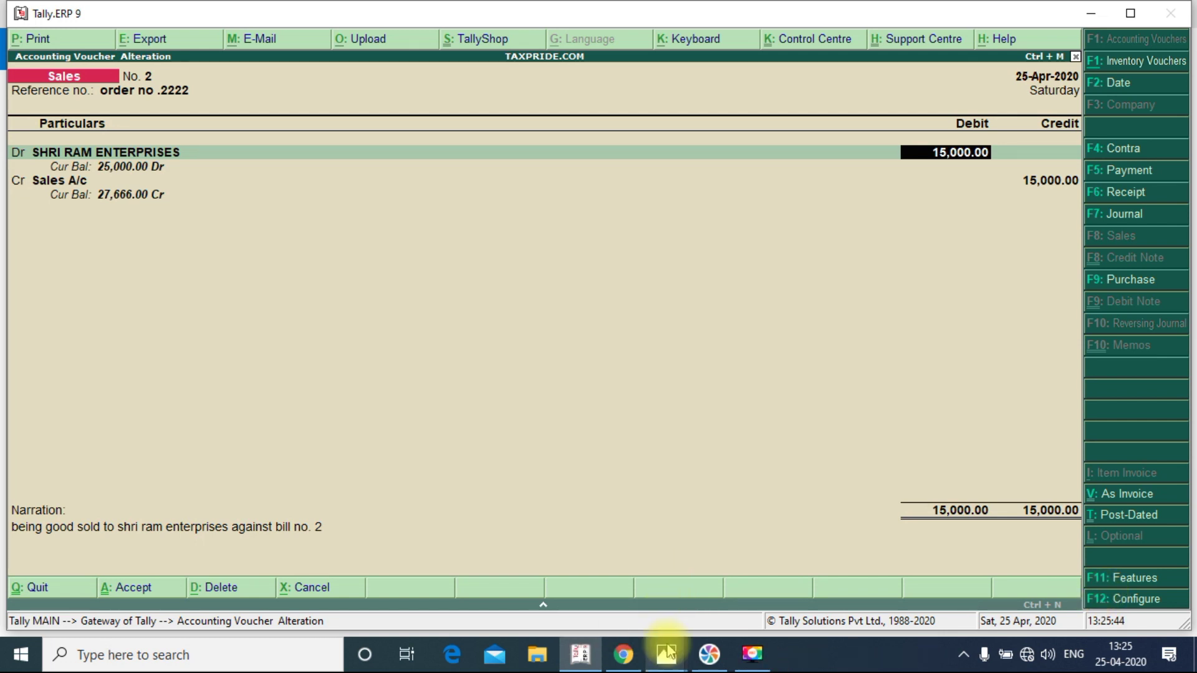
- Switch to Photos and view the sales voucher diagram in SALES VOUCHER IMAGE.jpg
mouse_move(668, 652)
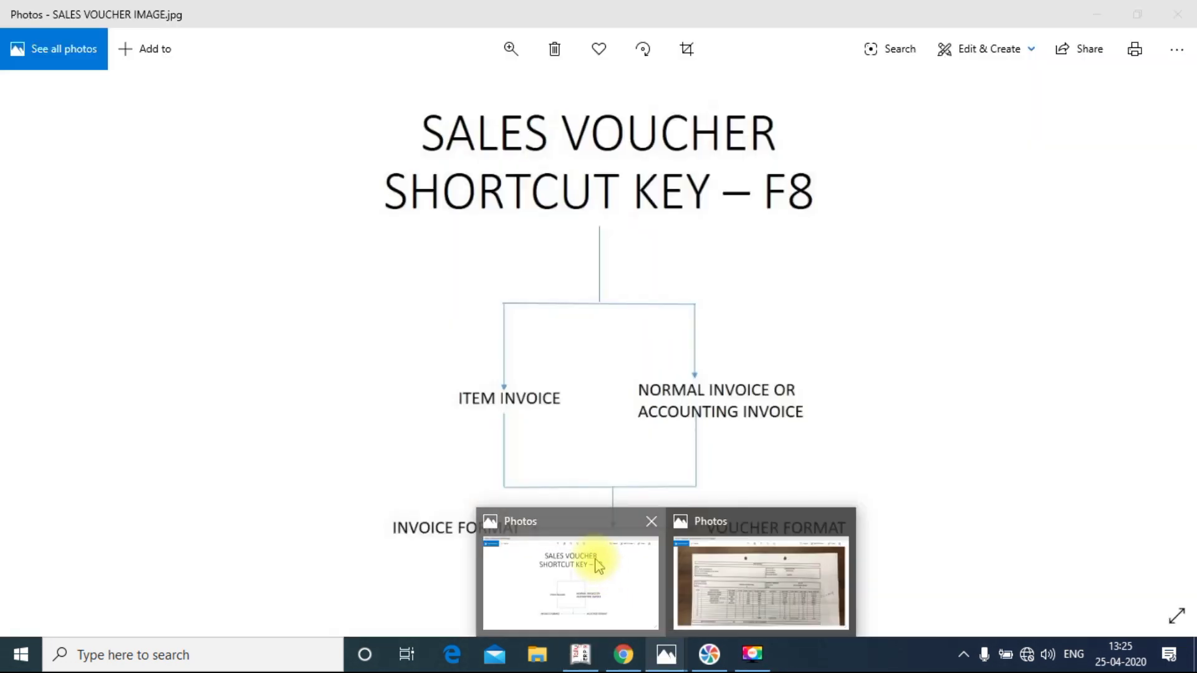
left_click(599, 564)
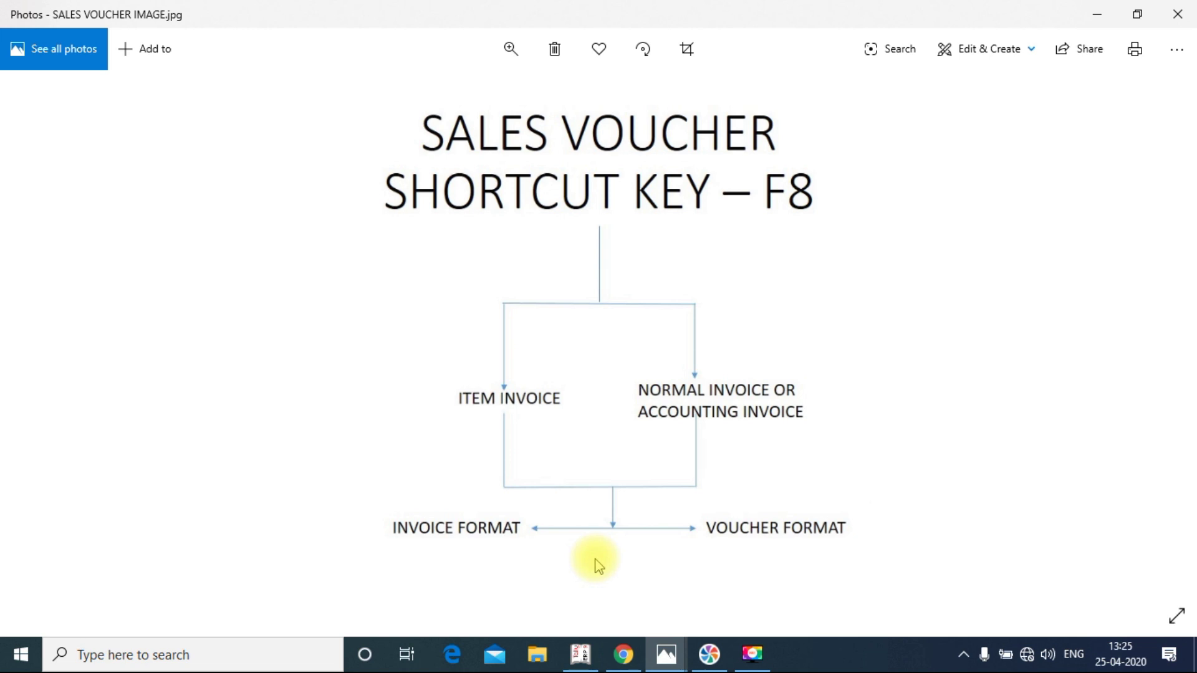